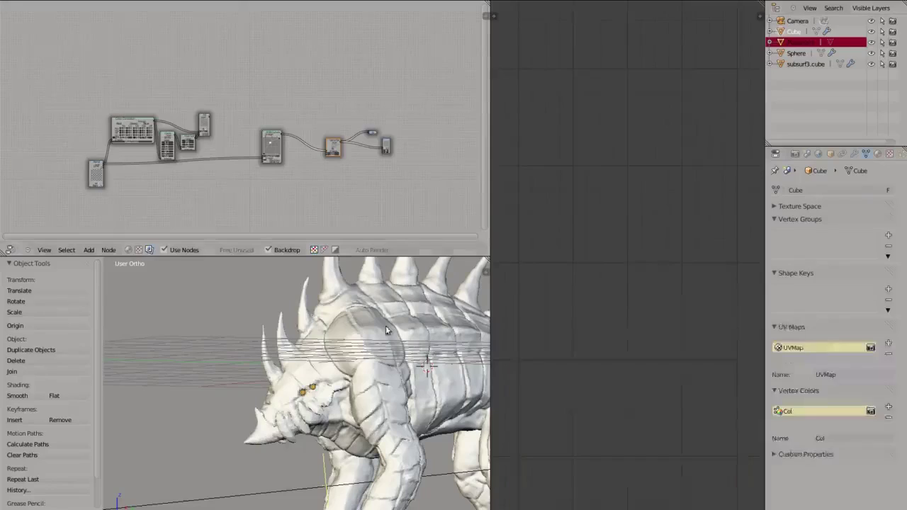
In a right side view, delete the mesh's vertices in Edit Mode and enable Use Sketching Sessions
key("KP_3")
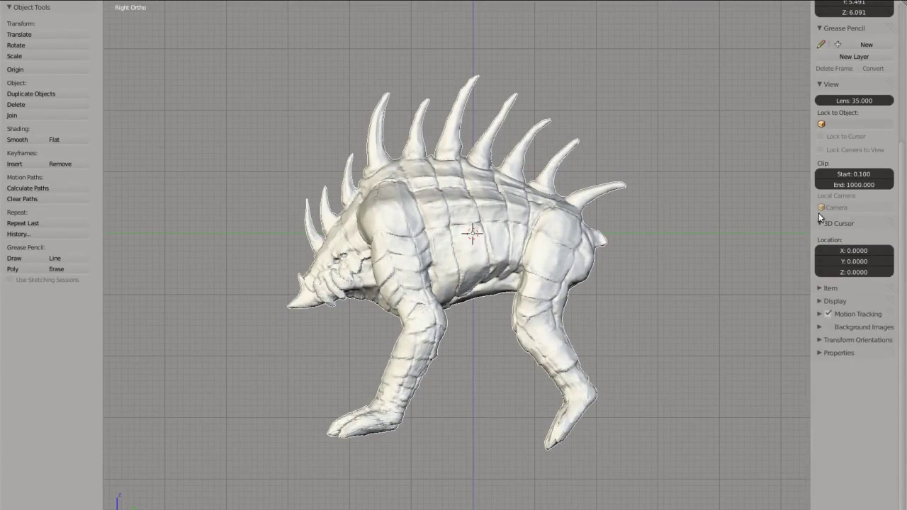
key("Tab")
key("x")
left_click(481, 250)
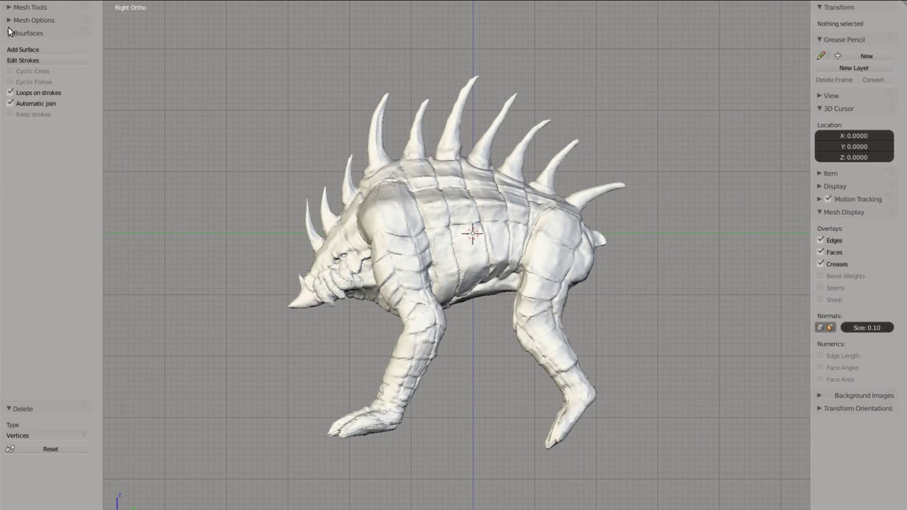
left_click(18, 313)
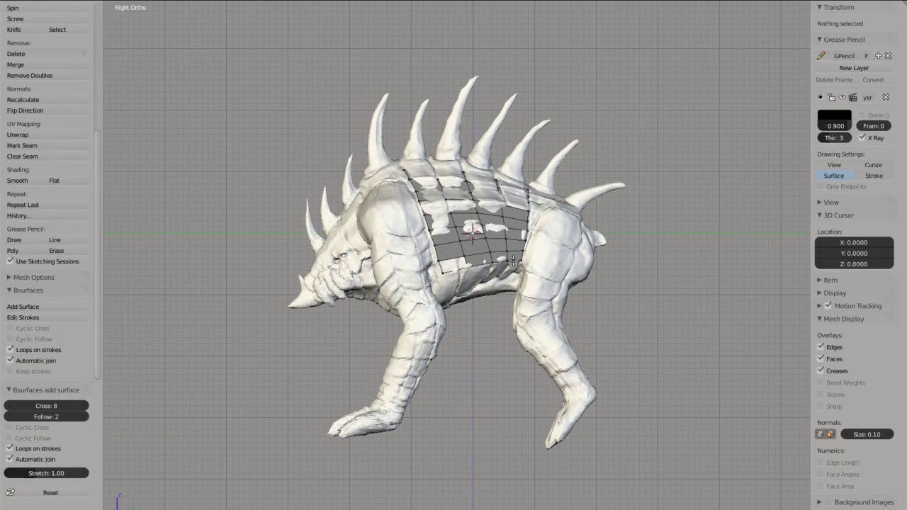
Draw two strokes along the creature's back and build a surface patch between them
middle_click_drag(513, 261, 454, 234)
mouse_move(430, 249)
left_mouse_down()
mouse_move(514, 193)
mouse_move(501, 242)
left_mouse_up()
middle_click_drag(501, 241, 544, 283)
key("e")
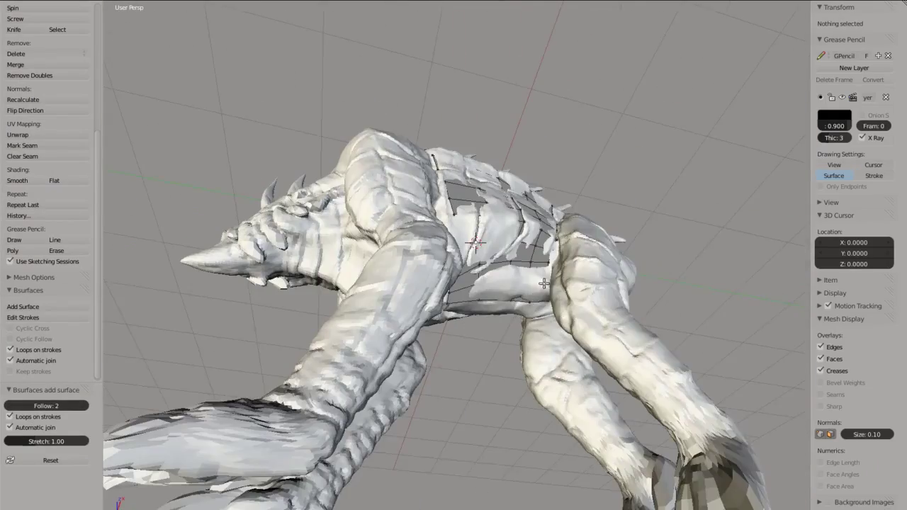
middle_click_drag(475, 244, 512, 241)
key("g")
left_click(500, 241)
key("ctrl+Up")
key("ctrl+Up")
Sketch strokes across the creature's side and turn them into new surface patches
middle_click_drag(338, 322, 355, 255)
key("ctrl+z")
middle_click_drag(525, 241, 544, 232)
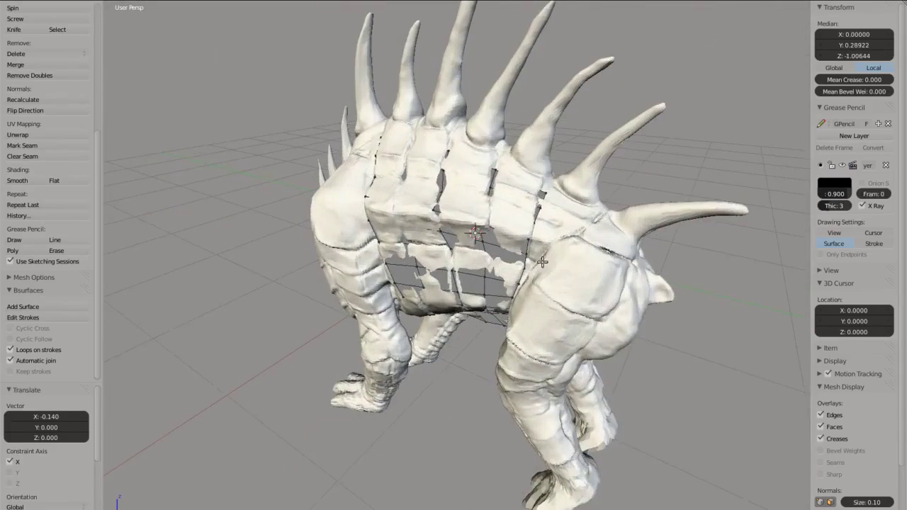
left_click(23, 306)
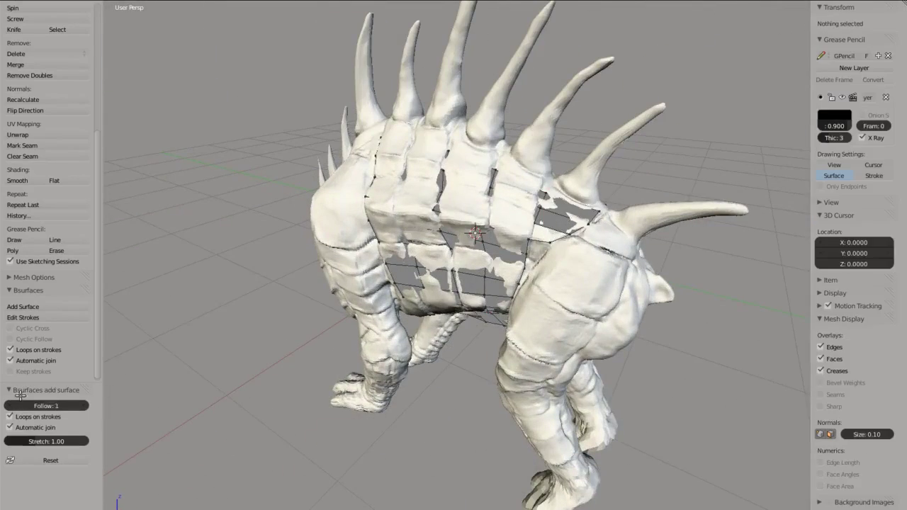
middle_click_drag(334, 202, 383, 171)
mouse_move(416, 254)
middle_mouse_down()
mouse_move(437, 219)
mouse_move(299, 232)
mouse_move(432, 299)
middle_mouse_up()
key("e")
mouse_move(283, 305)
middle_mouse_down()
mouse_move(421, 203)
mouse_move(26, 242)
middle_mouse_up()
Adjust vertices on the patch edge so they sit on the body
right_click(422, 204)
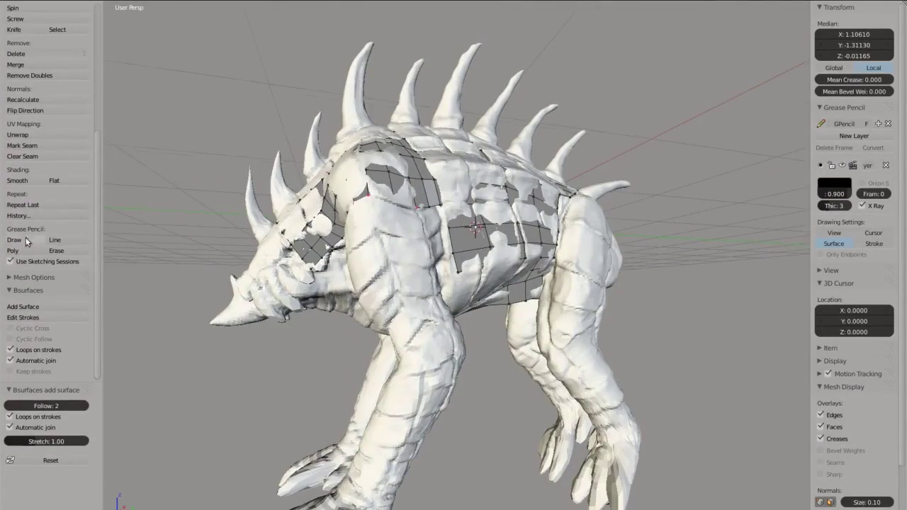
key("a")
mouse_move(447, 319)
middle_mouse_down()
mouse_move(420, 190)
mouse_move(472, 246)
mouse_move(421, 303)
middle_mouse_up()
right_click(420, 190)
key("a")
right_click_drag(420, 302, 422, 301)
middle_click_drag(422, 301, 415, 224)
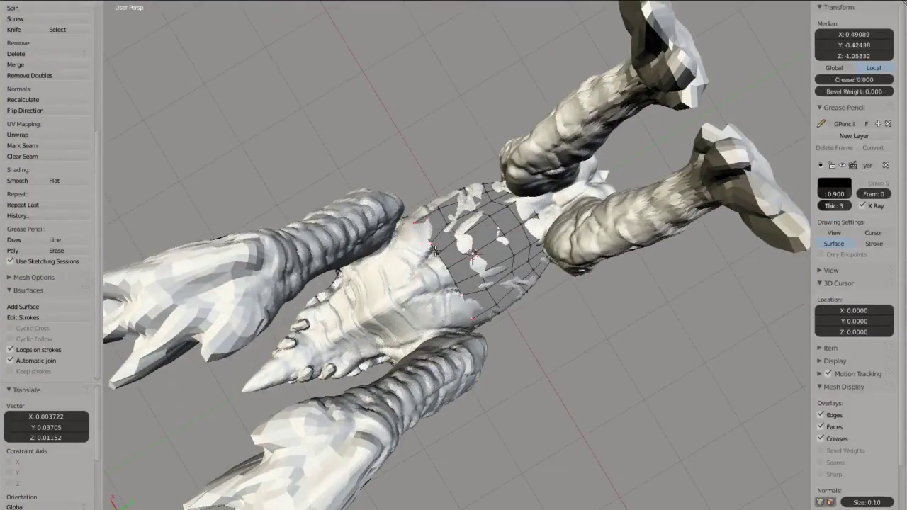
Add a grid patch on the belly and align its middle vertices to the centre line with G X
middle_click_drag(386, 270, 369, 213)
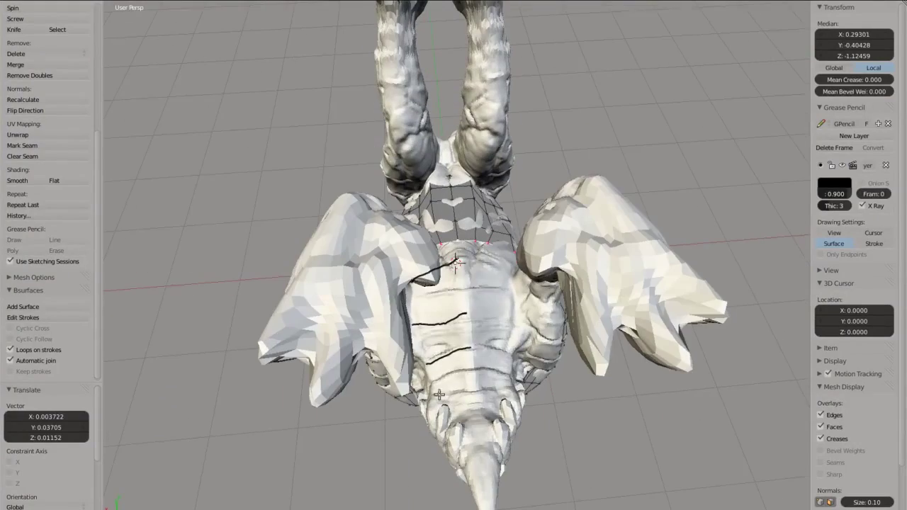
left_click(23, 306)
middle_click_drag(454, 321, 459, 217)
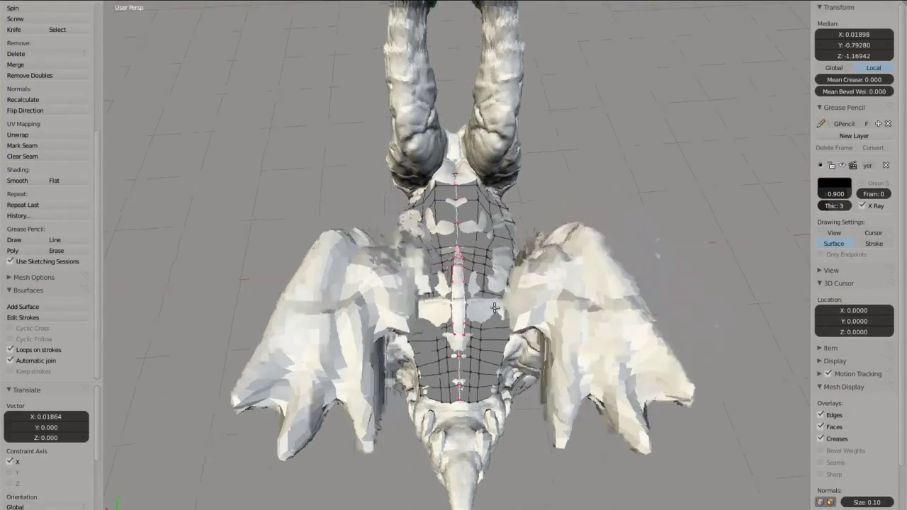
key("g")
key("x")
left_click(460, 218)
mouse_move(461, 310)
middle_mouse_down()
mouse_move(433, 283)
mouse_move(395, 270)
mouse_move(340, 298)
middle_mouse_up()
key("ctrl+z")
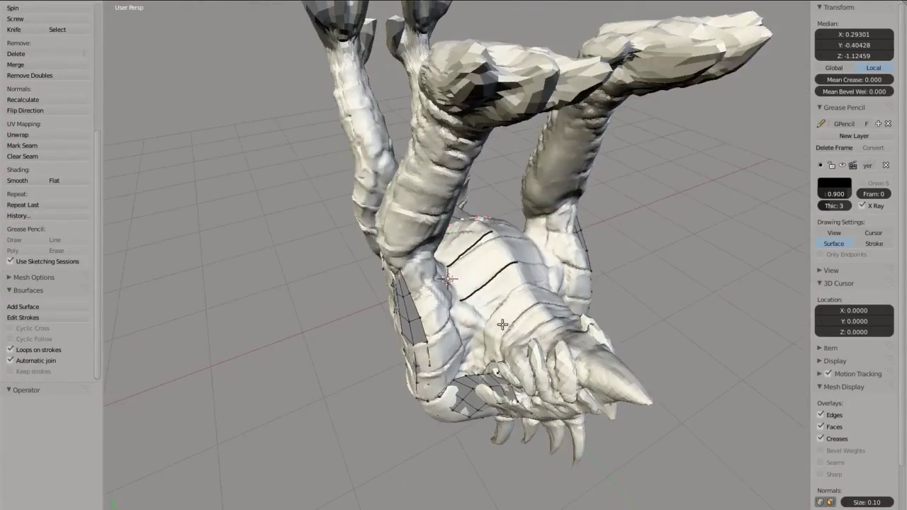
Add another belly patch with Follow set to 2 and slide its vertices along X
left_click(22, 306)
left_click(18, 406)
middle_click_drag(454, 297, 457, 220)
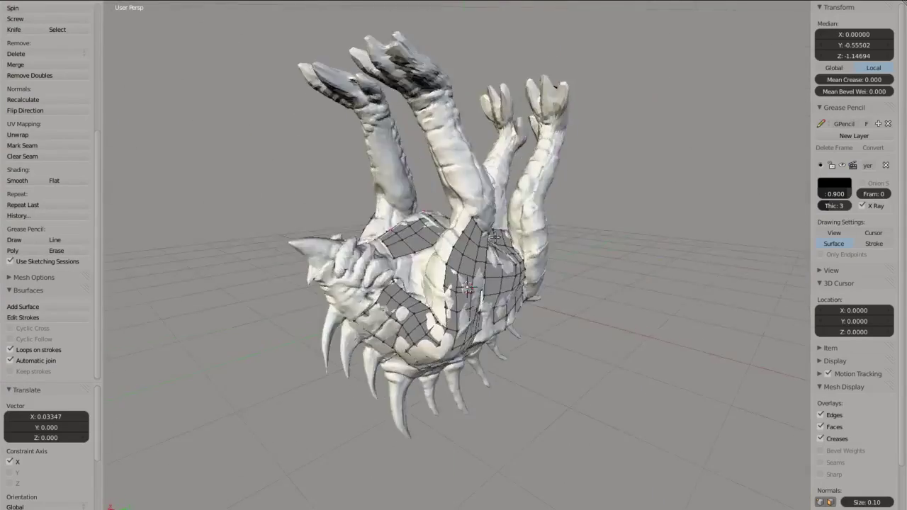
middle_click_drag(452, 282, 548, 208, "alt")
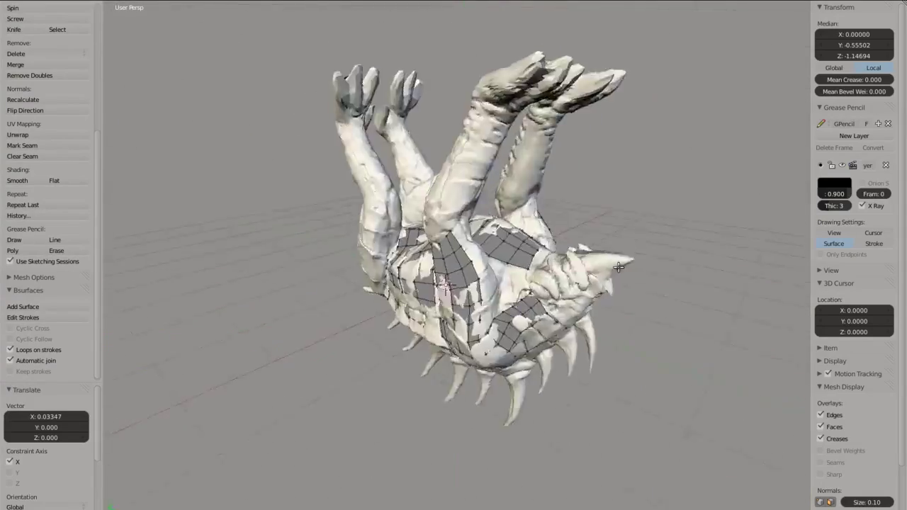
key("g")
key("x")
left_click(548, 208)
key("KP_5")
Draw a stroke over the head, add a surface patch, and align its vertices along X
scroll(340, 186, "up", 5)
left_click(830, 270)
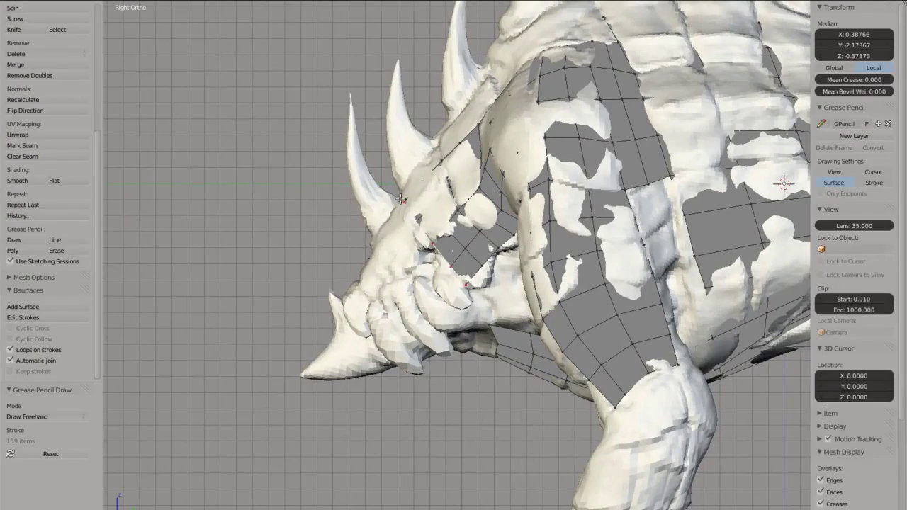
mouse_move(377, 234)
middle_mouse_down()
mouse_move(381, 263)
mouse_move(443, 271)
mouse_move(435, 247)
mouse_move(441, 268)
mouse_move(425, 269)
middle_mouse_up()
left_click(23, 306)
key("g")
key("x")
left_click(452, 272)
Fill the face gap with F and add a patch from the shoulder edge loops
left_click(220, 309)
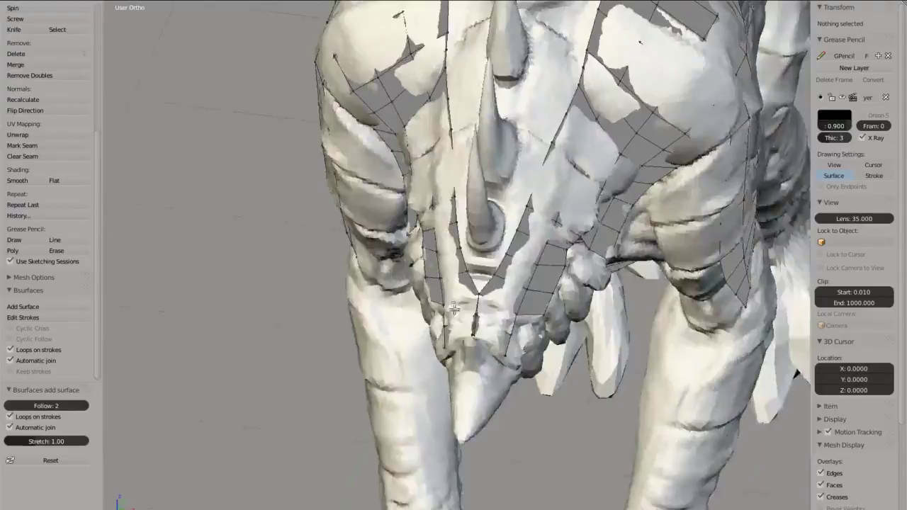
mouse_move(220, 309)
middle_mouse_down()
mouse_move(517, 299)
mouse_move(504, 279)
mouse_move(465, 269)
middle_mouse_up()
key("f")
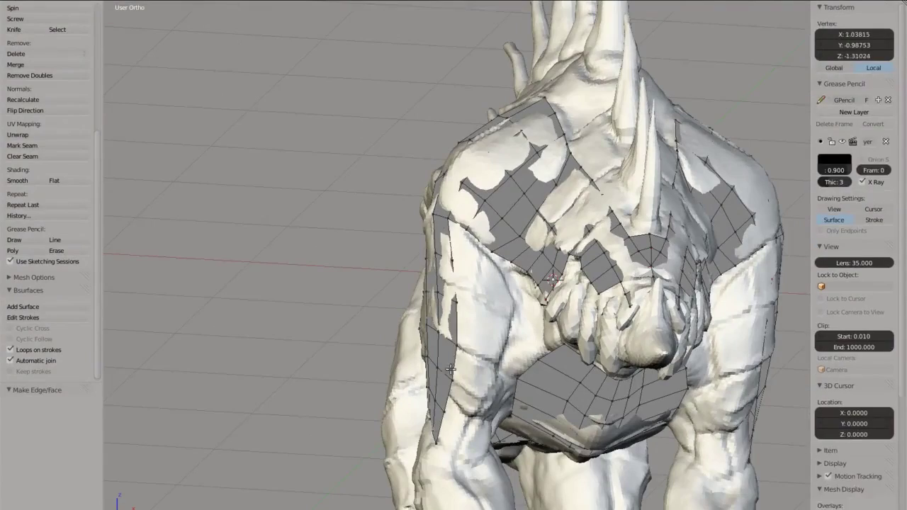
right_click(451, 369, "alt")
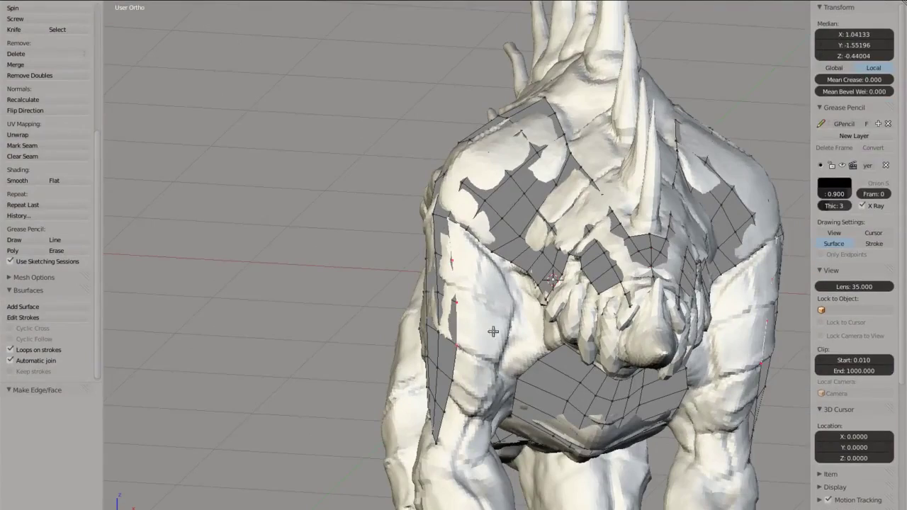
left_click(22, 306)
Nudge a head vertex into place and check the retopology mesh in Local view
middle_click_drag(178, 305, 616, 259)
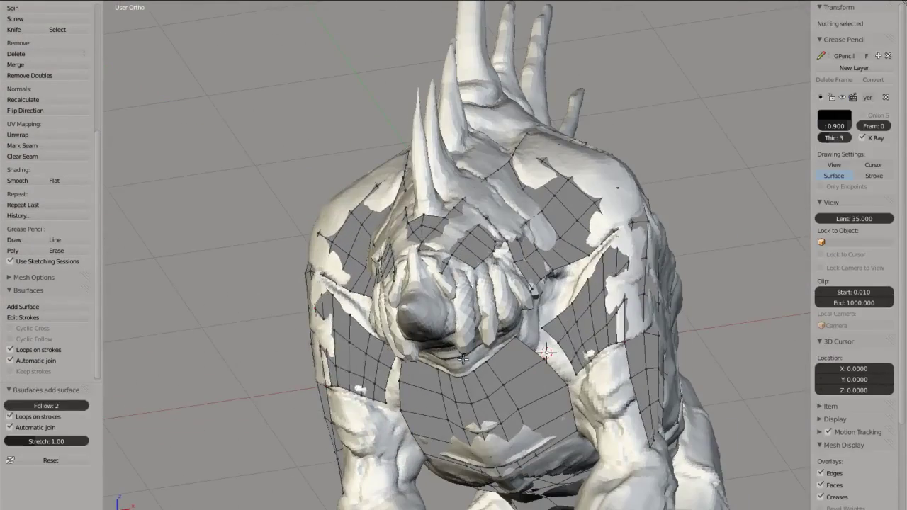
middle_click_drag(462, 359, 615, 281)
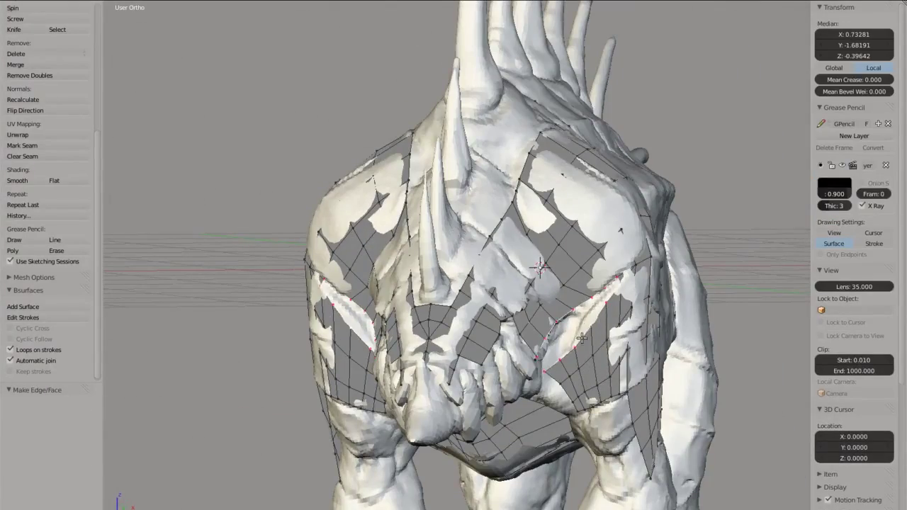
left_click(540, 404)
middle_click_drag(541, 404, 584, 301)
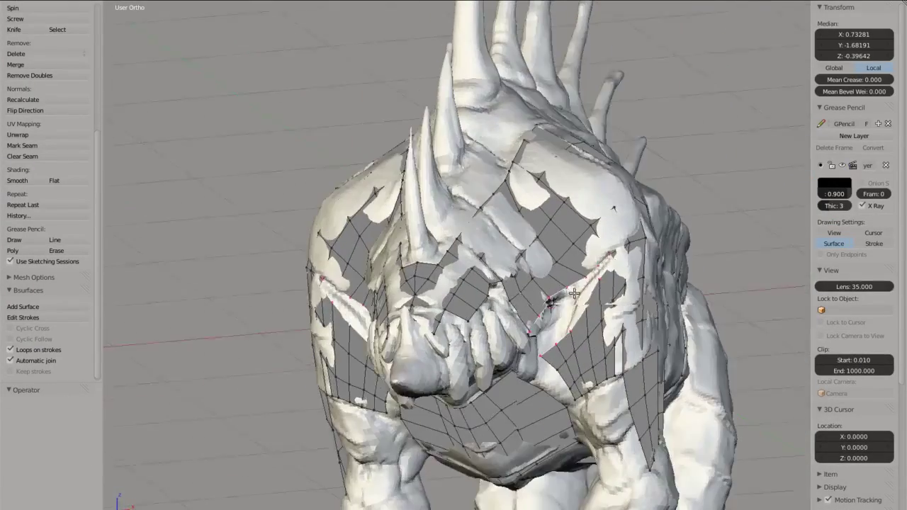
right_click_drag(594, 278, 596, 279)
middle_click_drag(597, 279, 458, 276)
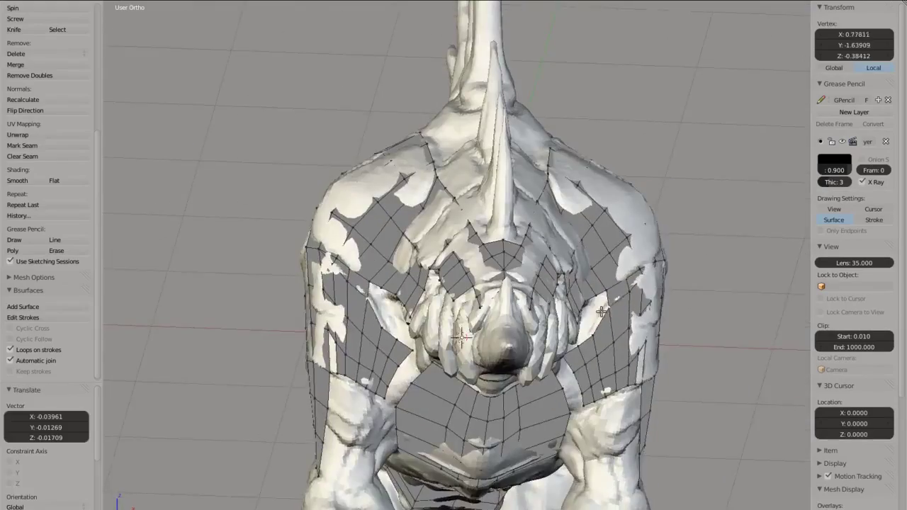
key("KP_Divide")
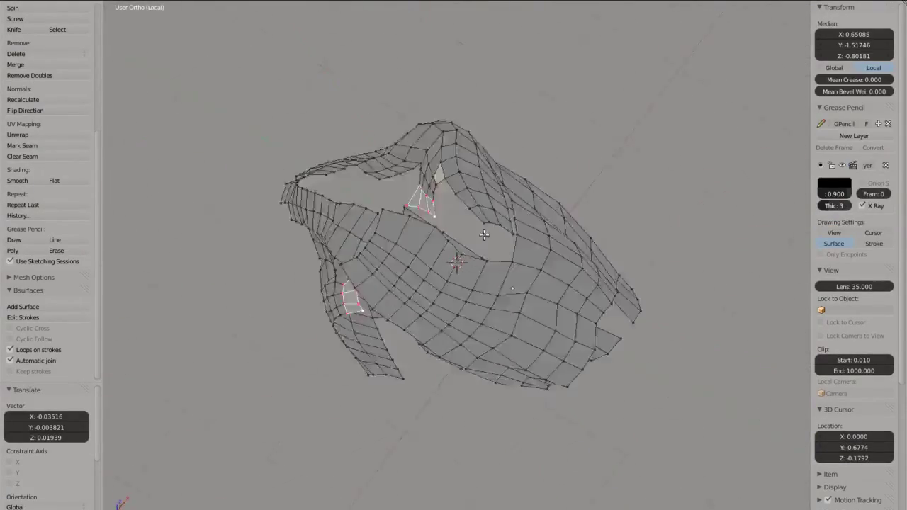
key("KP_Divide")
Extrude the patch's edge toward the shoulder and fill a face there
middle_click_drag(541, 213, 623, 283)
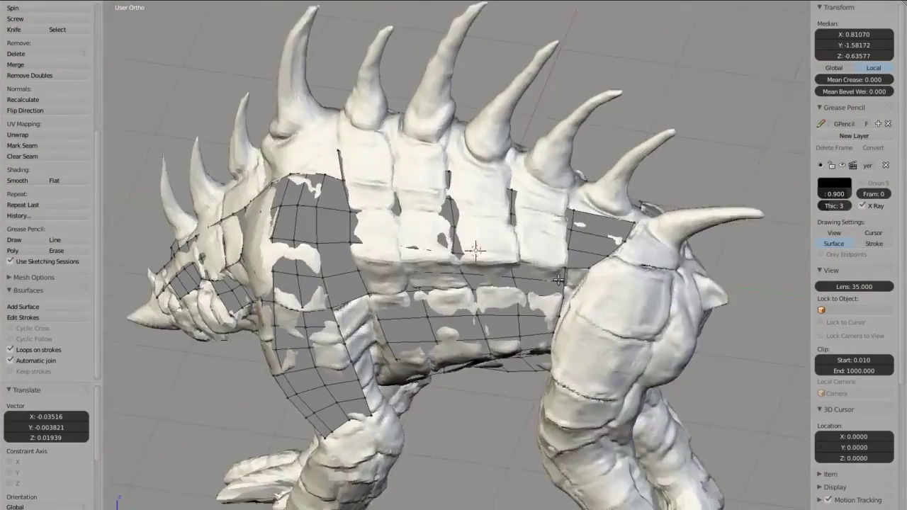
right_click(623, 283)
key("e")
left_click(585, 268)
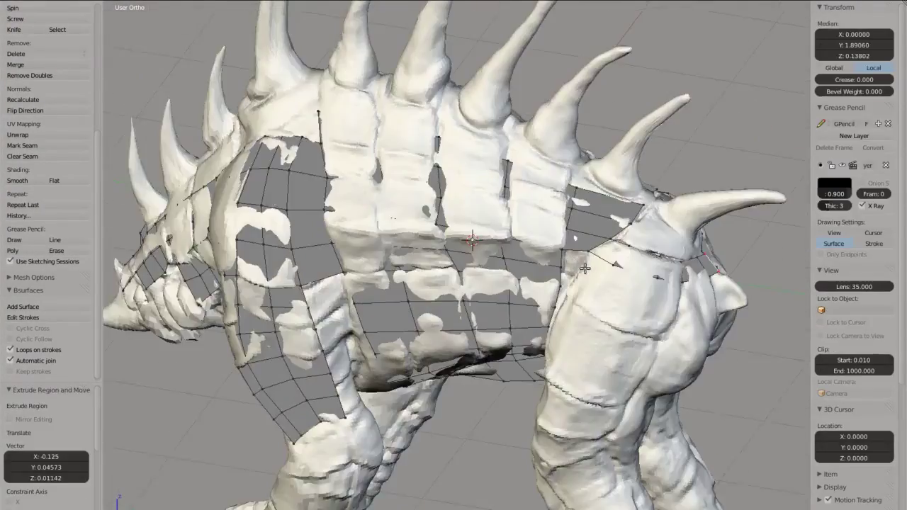
middle_click_drag(585, 268, 590, 280)
left_click_drag(590, 280, 685, 316)
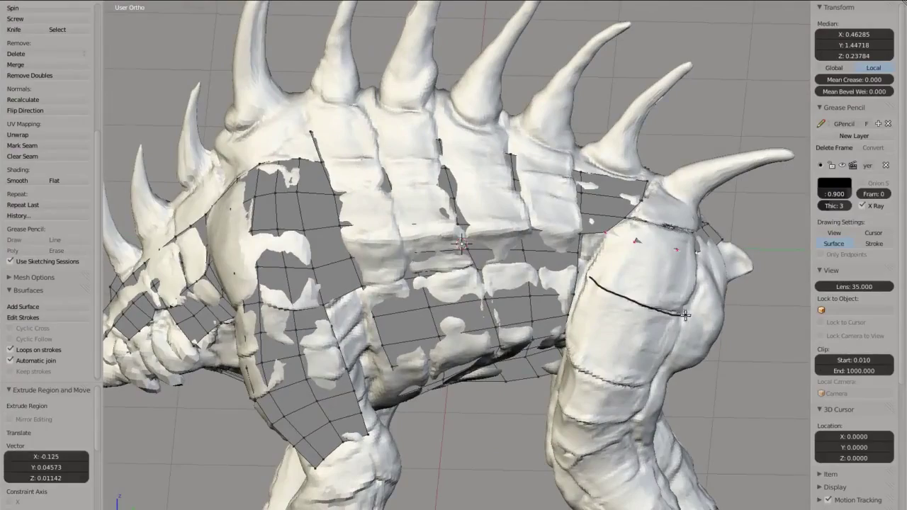
key("f")
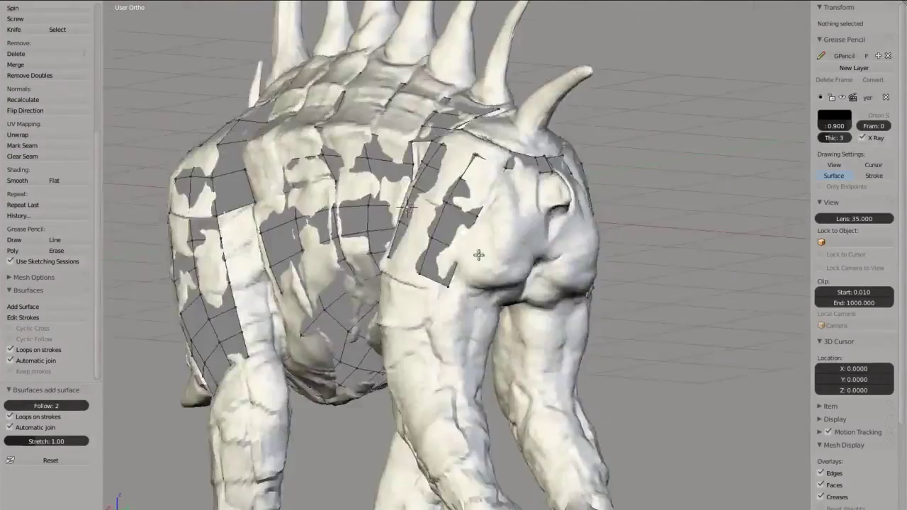
Sketch guide strokes across the hip and add a surface patch with Follow set to 2
middle_click_drag(636, 331, 599, 224)
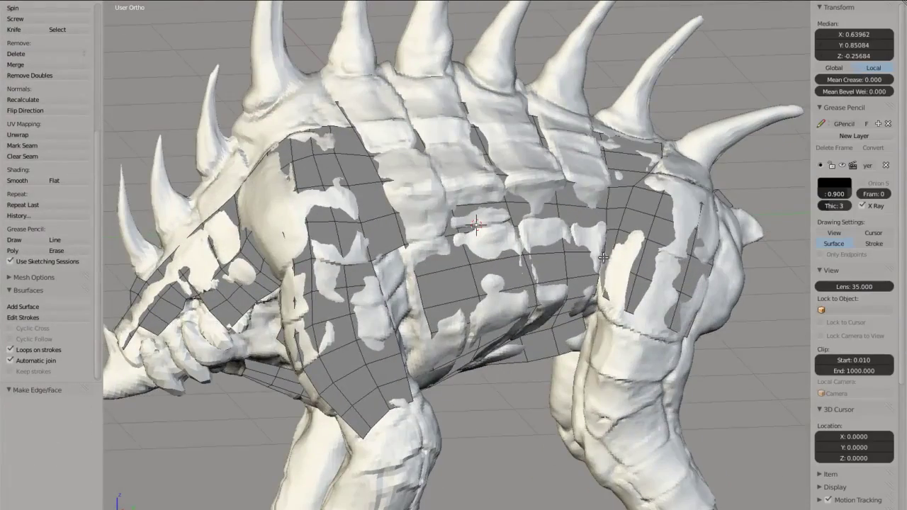
middle_click_drag(602, 257, 443, 216)
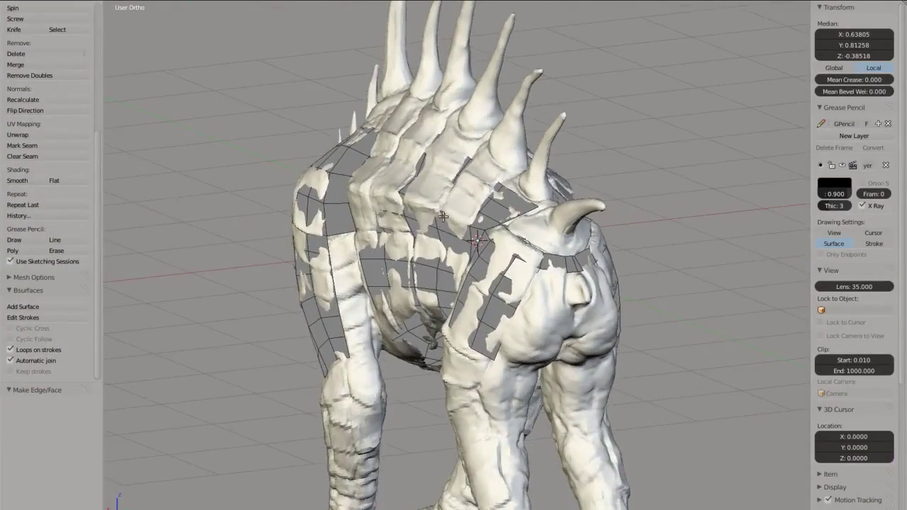
mouse_move(552, 226)
middle_mouse_down()
mouse_move(546, 331)
mouse_move(496, 212)
middle_mouse_up()
key("Tab")
key("Tab")
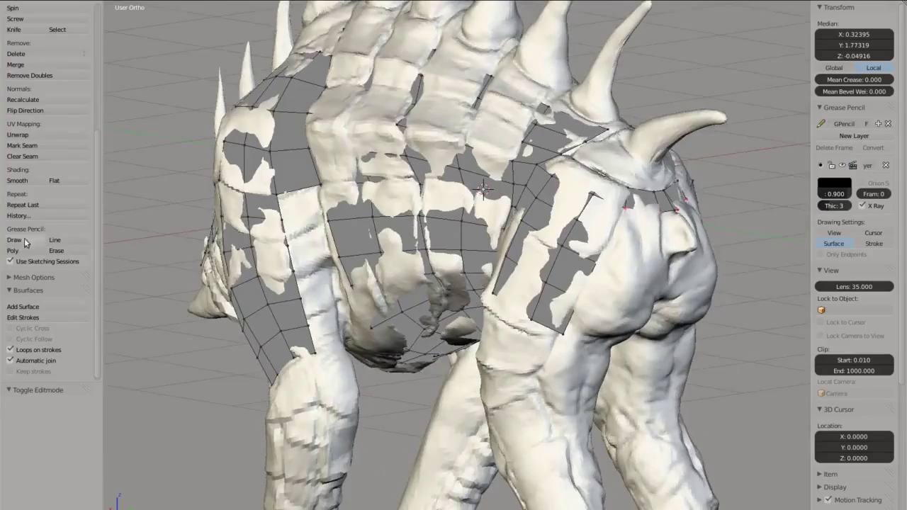
left_click_drag(506, 172, 486, 202)
mouse_move(486, 202)
middle_mouse_down()
mouse_move(426, 212)
mouse_move(511, 261)
middle_mouse_up()
left_click(52, 306)
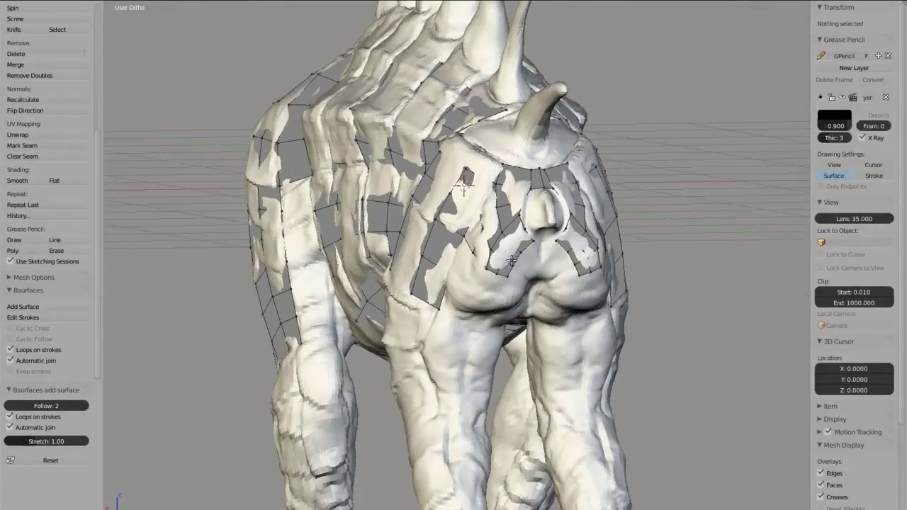
left_click(10, 409)
mouse_move(440, 270)
middle_mouse_down()
mouse_move(481, 279)
mouse_move(409, 233)
mouse_move(255, 272)
mouse_move(434, 175)
mouse_move(366, 217)
mouse_move(441, 262)
mouse_move(482, 230)
middle_mouse_up()
Fill a gap face near the hips and select vertices along the patch border
key("f")
right_click(397, 198, "shift")
right_click(404, 241, "shift")
right_click(460, 245, "shift")
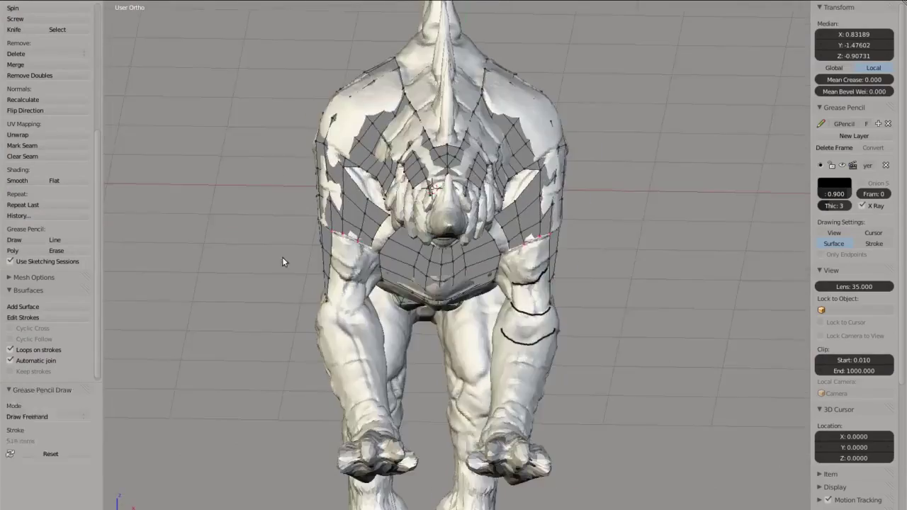
Merge duplicate vertices with Remove Doubles and inspect the shoulder patch from the side
key("d+e")
middle_click_drag(282, 261, 213, 345)
key("a")
middle_click_drag(436, 294, 511, 206)
scroll(467, 255, "up", 4)
scroll(511, 206, "down", 3)
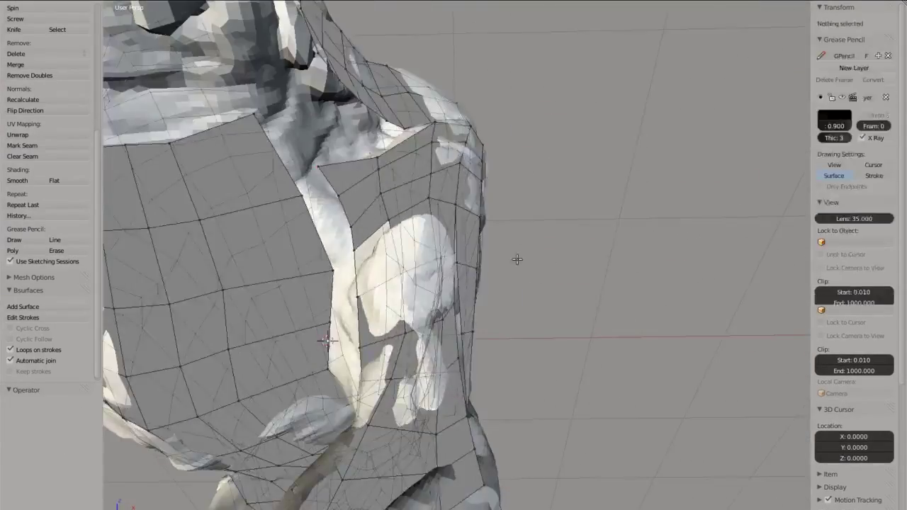
scroll(517, 257, "down", 4)
mouse_move(517, 257)
middle_mouse_down()
mouse_move(478, 291)
mouse_move(426, 241)
middle_mouse_up()
right_click(479, 291, "shift")
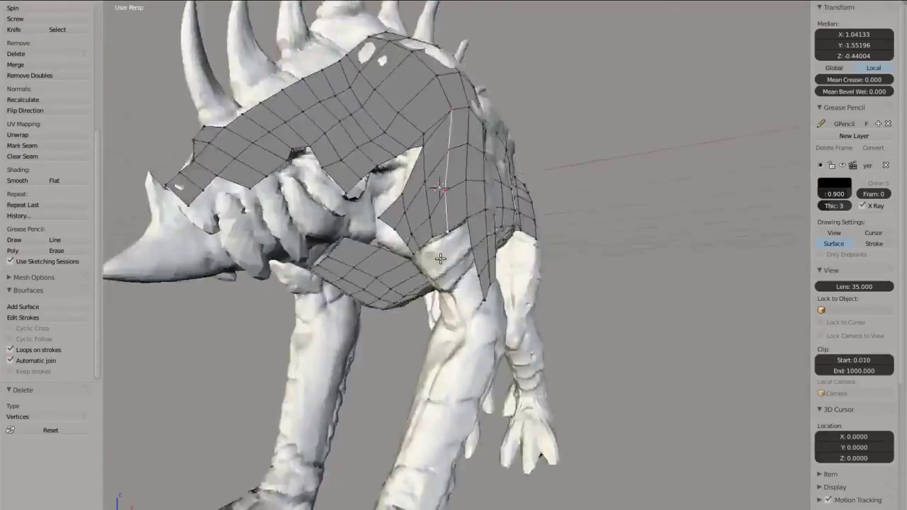
scroll(425, 241, "down", 3)
scroll(415, 227, "up", 2)
middle_click_drag(542, 201, 500, 258)
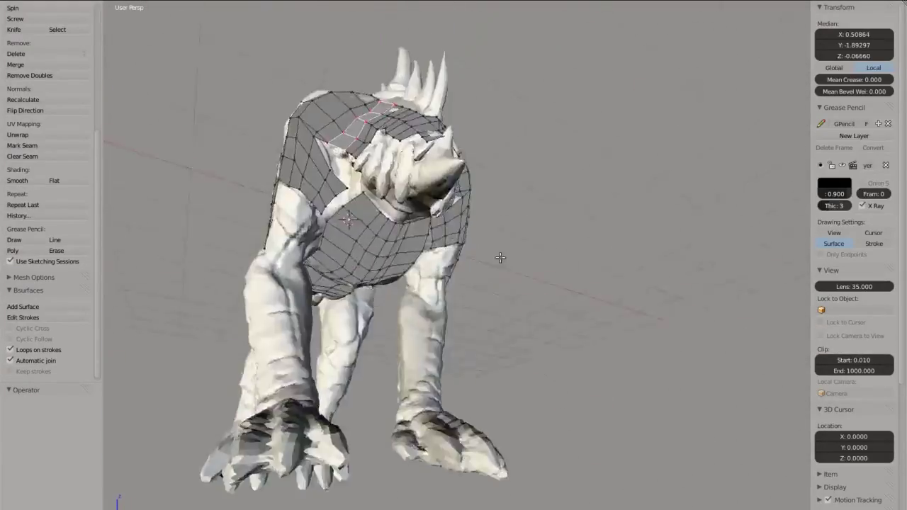
Add surface patches from strokes on the legs, flanks and rear beneath the tail
key("KP_3")
scroll(545, 215, "up", 2)
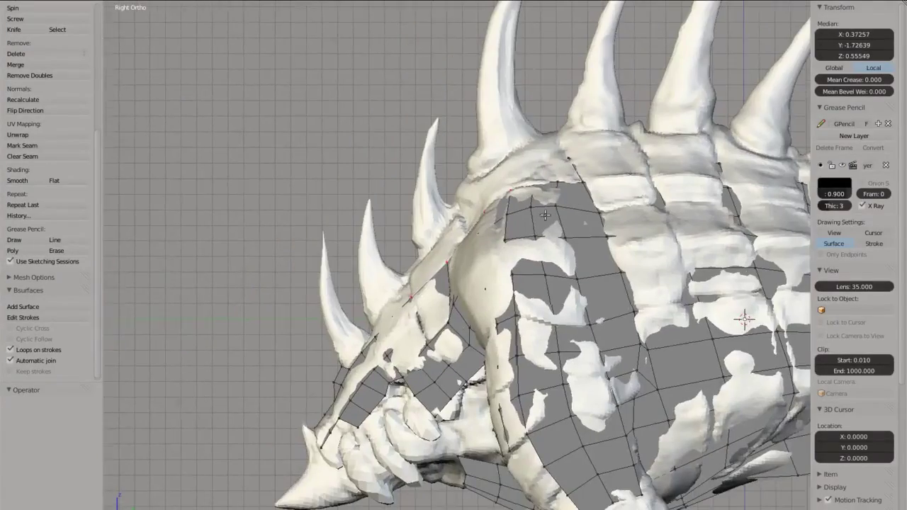
mouse_move(506, 144)
middle_mouse_down()
mouse_move(428, 162)
mouse_move(506, 225)
mouse_move(25, 243)
middle_mouse_up()
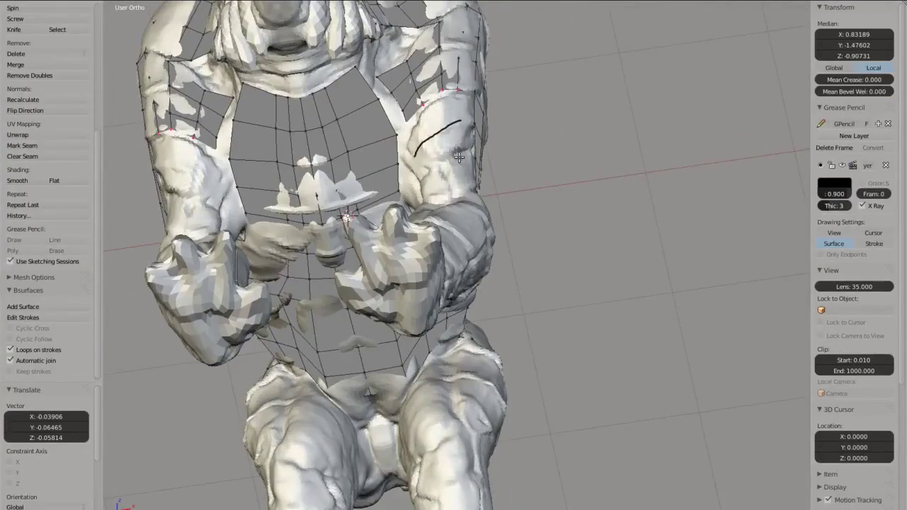
middle_click_drag(427, 190, 436, 346)
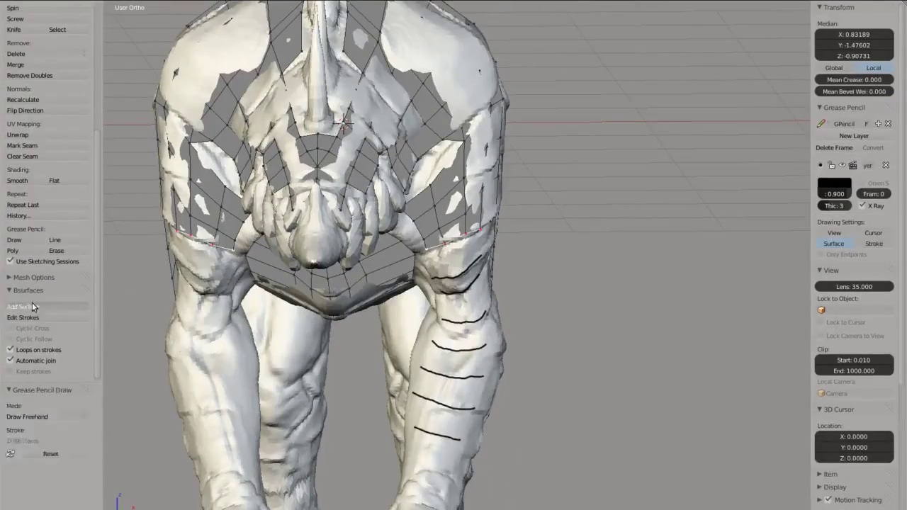
left_click(32, 306)
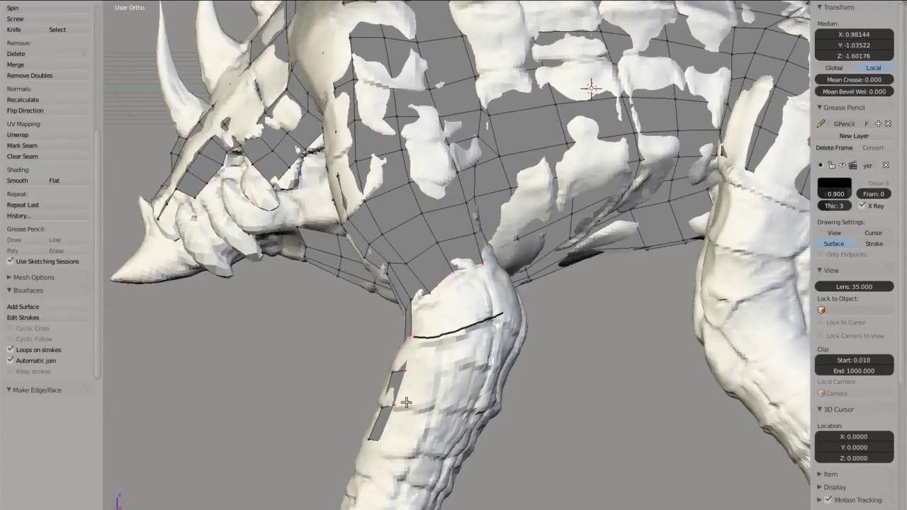
left_click(35, 308)
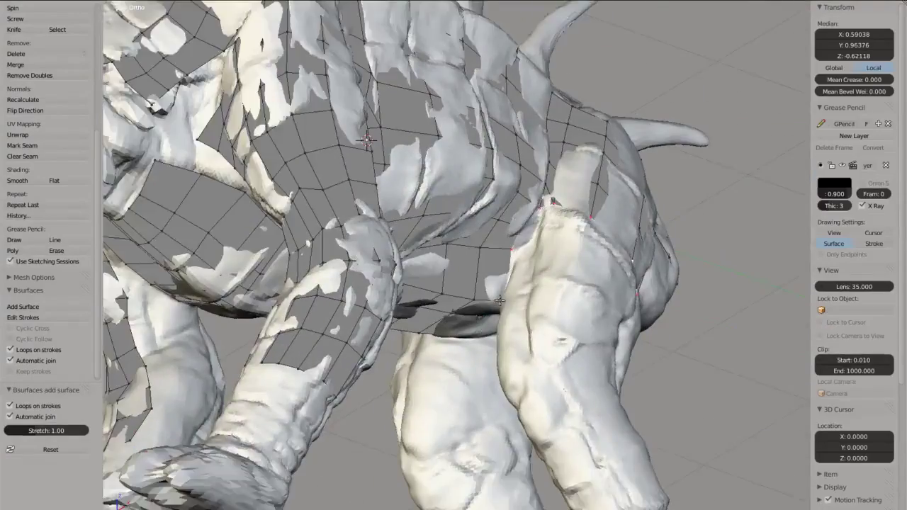
middle_click_drag(633, 218, 496, 239)
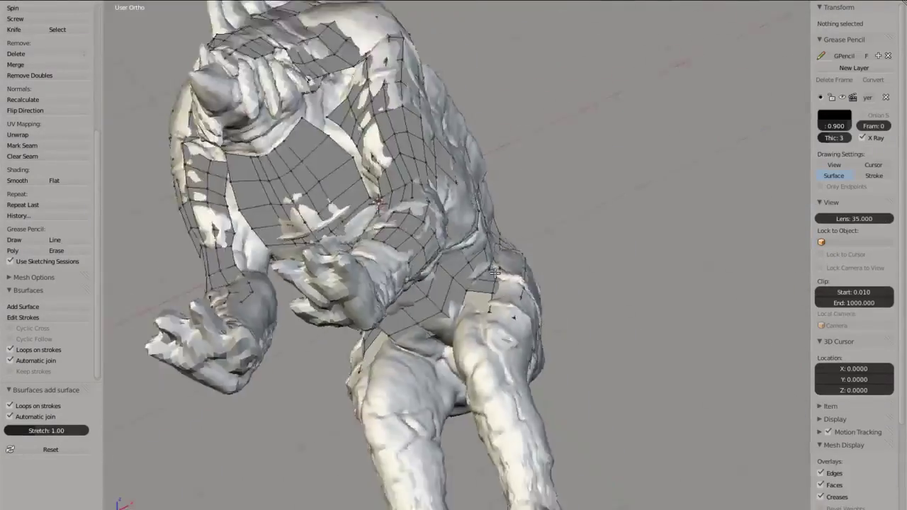
middle_click_drag(549, 234, 436, 242)
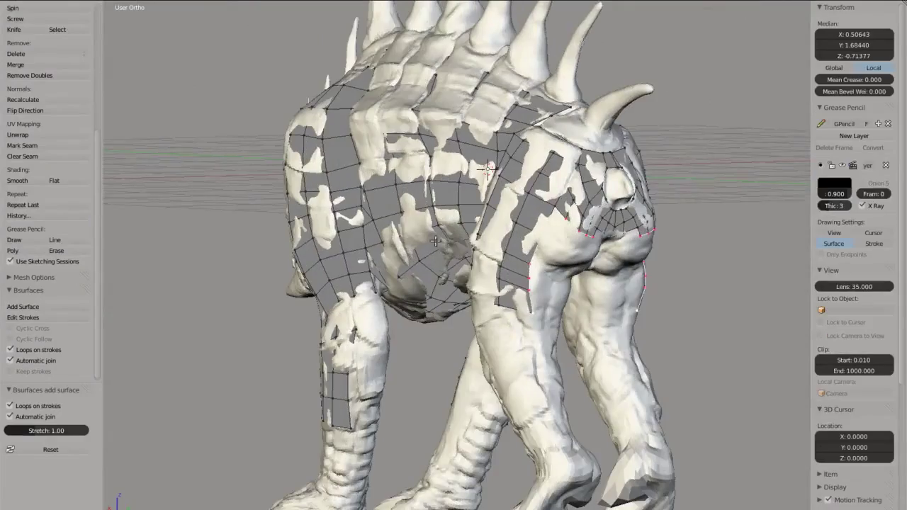
middle_click_drag(584, 260, 475, 189)
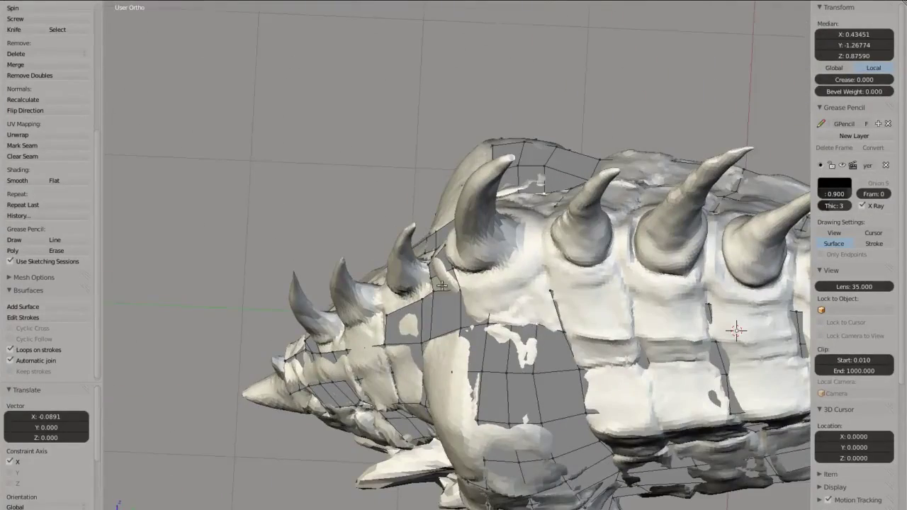
left_click(60, 306)
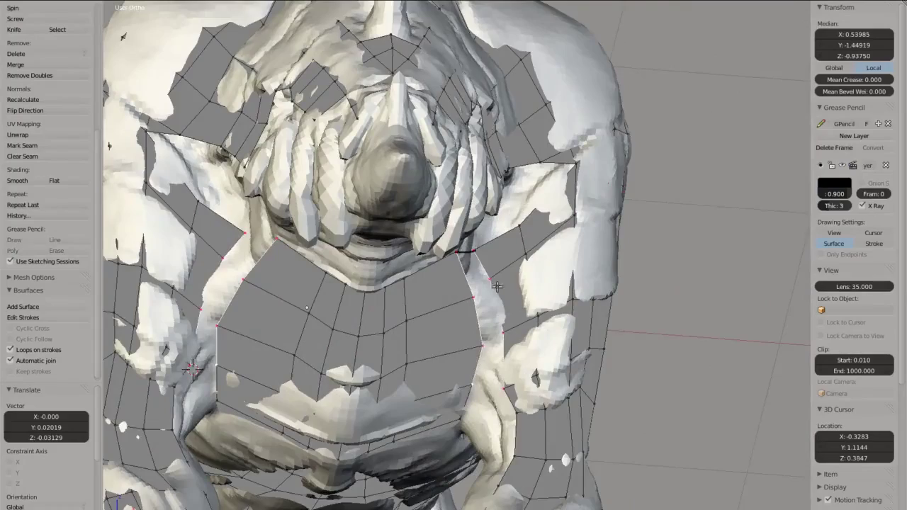
Wrap the front leg in a new surface patch from guide strokes
key("e")
mouse_move(470, 385)
middle_mouse_down()
mouse_move(454, 270)
mouse_move(480, 348)
mouse_move(39, 241)
middle_mouse_up()
scroll(453, 269, "down", 5)
scroll(452, 264, "up", 3)
scroll(452, 263, "up", 2)
scroll(468, 305, "up", 3)
key("e")
middle_click_drag(501, 339, 404, 243)
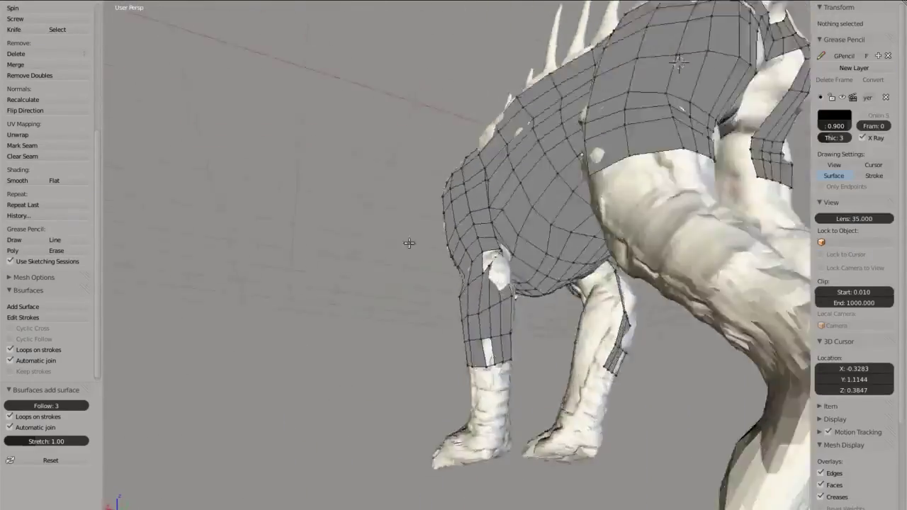
scroll(449, 274, "up", 3)
mouse_move(482, 298)
middle_mouse_down()
mouse_move(355, 251)
mouse_move(399, 259)
middle_mouse_up()
Sketch strokes along the hind leg, cover them with a patch, and fill a gap face
left_click_drag(607, 284, 628, 405)
mouse_move(628, 404)
middle_mouse_down()
mouse_move(369, 78)
mouse_move(343, 261)
mouse_move(409, 300)
mouse_move(425, 283)
mouse_move(540, 255)
mouse_move(355, 271)
middle_mouse_up()
key("e")
scroll(355, 271, "down", 5)
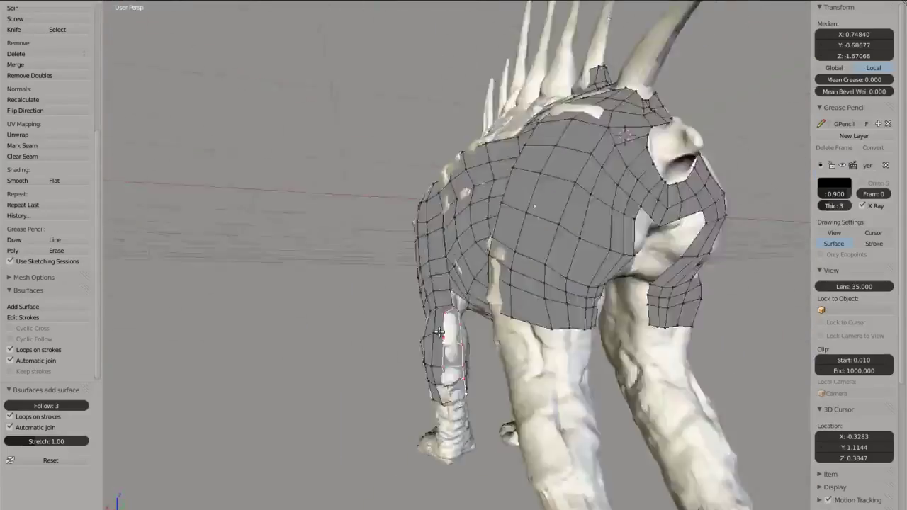
scroll(439, 332, "up", 5)
key("f")
middle_click_drag(635, 115, 496, 397)
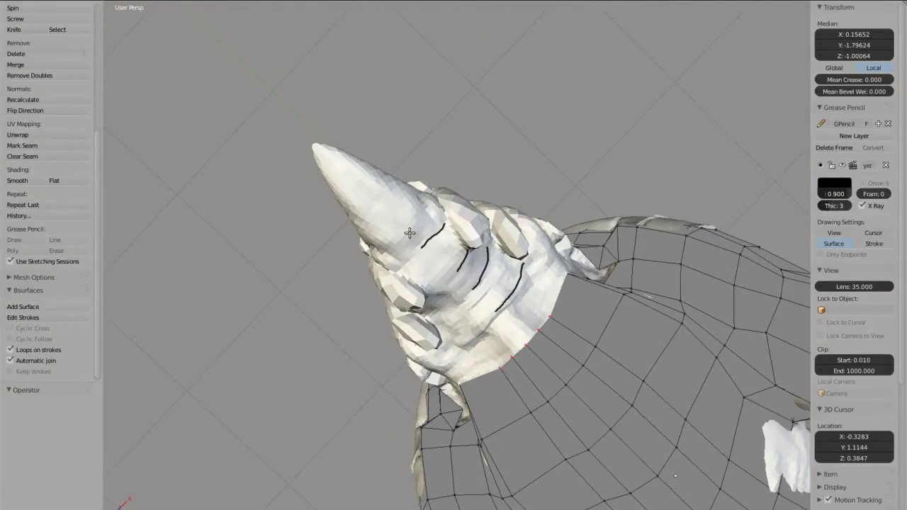
Add a surface patch from the snout strokes and fill the remaining gap with F
left_click(48, 303)
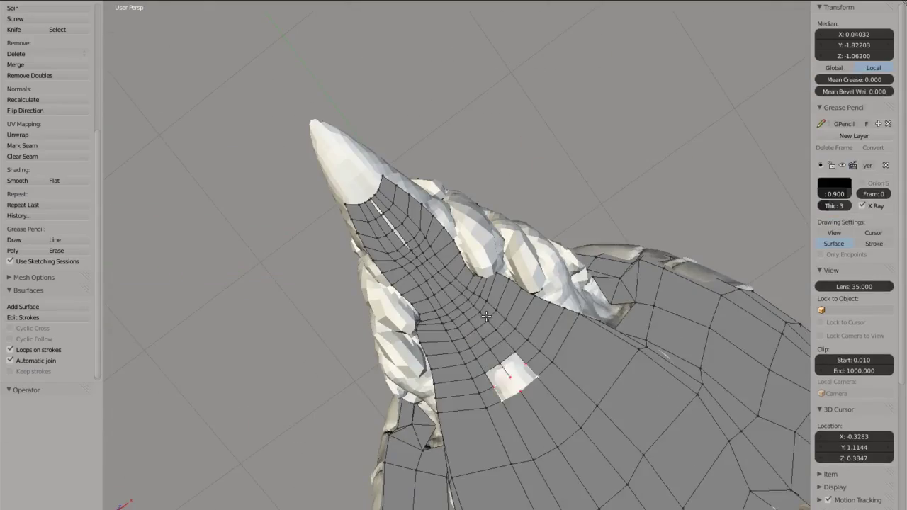
key("f")
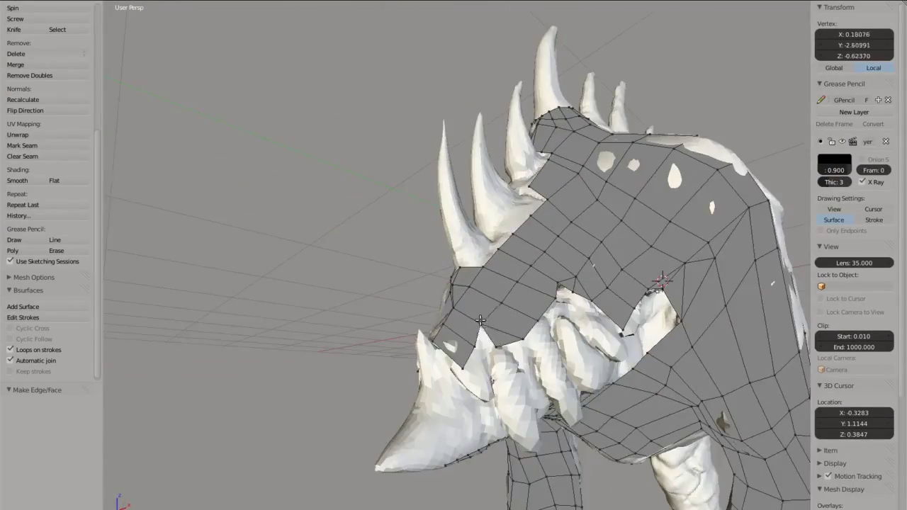
middle_click_drag(467, 365, 479, 379)
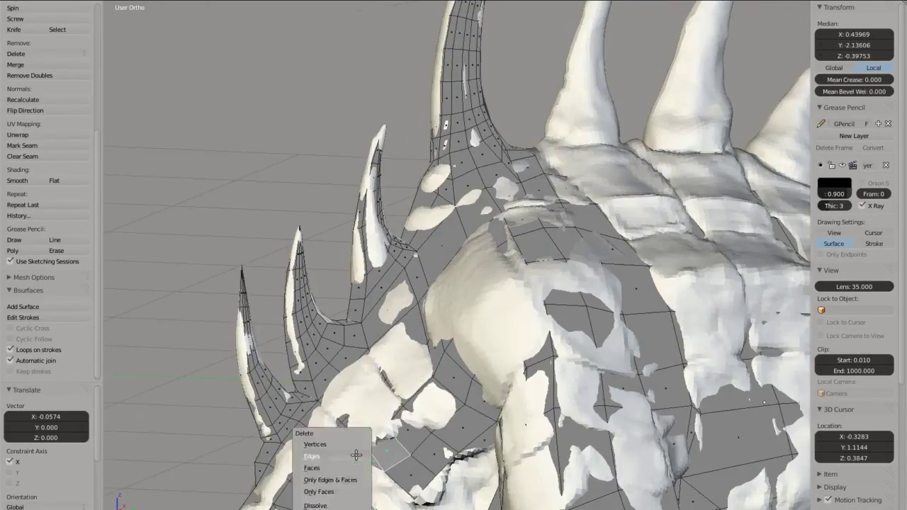
Delete the selected faces, then shrink the eye edge loop to about three quarters and merge it
left_click(347, 467)
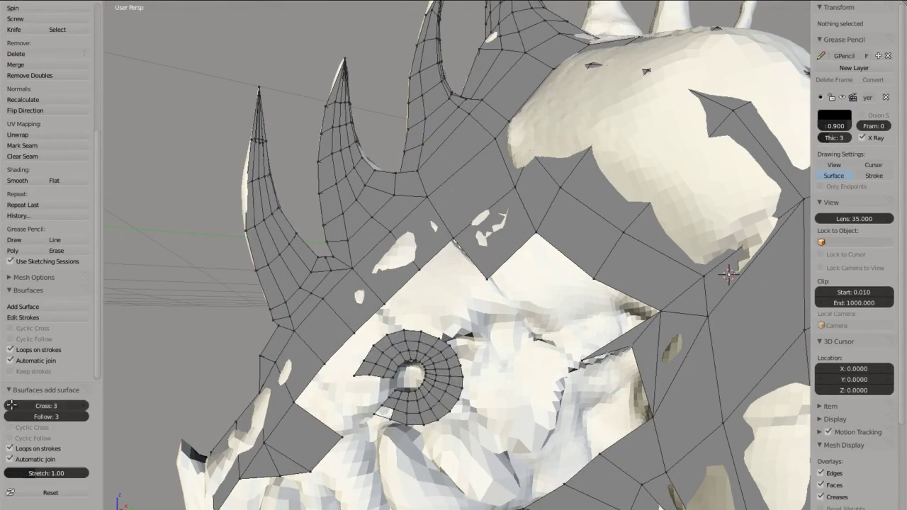
right_click(373, 411)
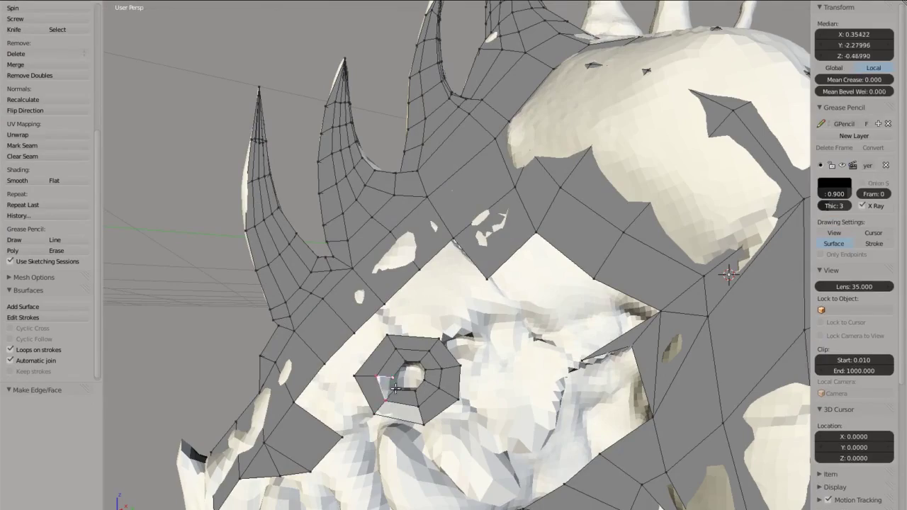
key("s")
left_click(440, 383)
key("KP_Decimal")
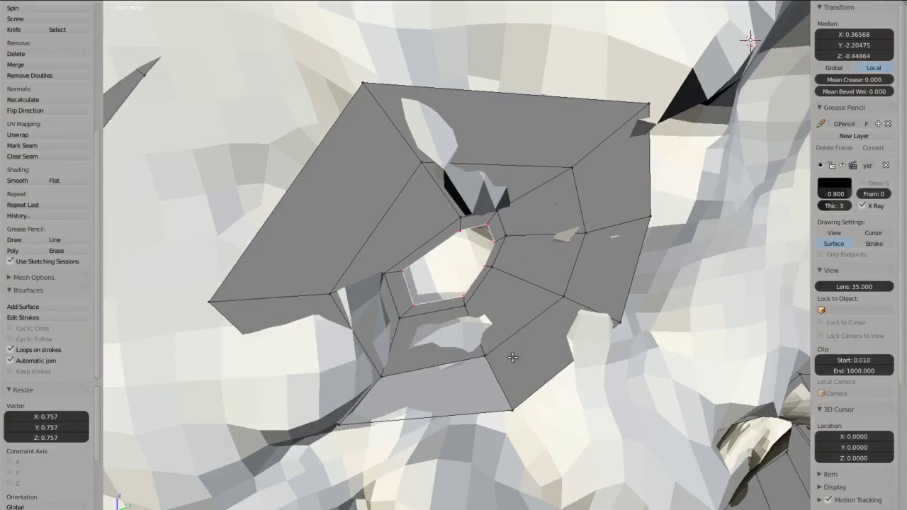
left_click(469, 344)
middle_click_drag(469, 344, 693, 260)
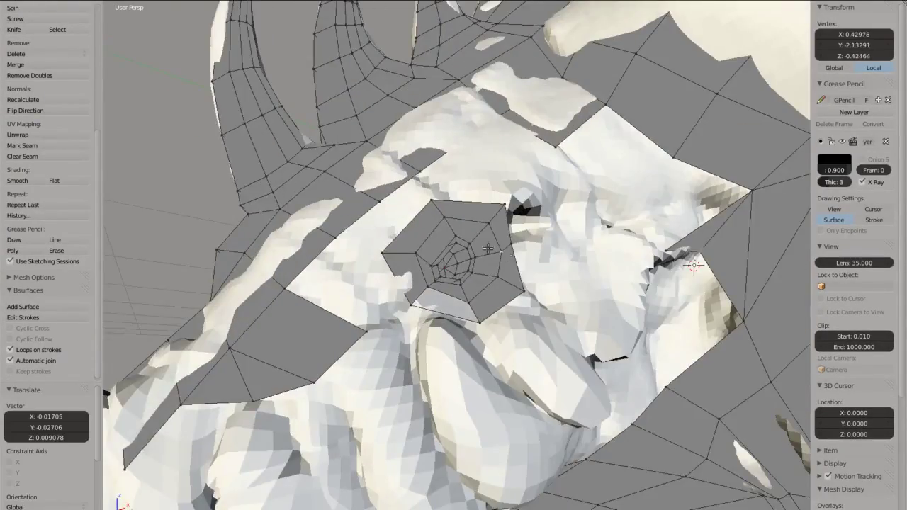
mouse_move(633, 192)
middle_mouse_down()
mouse_move(523, 266)
mouse_move(754, 277)
mouse_move(490, 253)
mouse_move(537, 235)
mouse_move(486, 237)
mouse_move(445, 261)
middle_mouse_up()
Try extruding new vertices from the eye border, undoing the failed face fill
key("e")
key("x")
left_click(496, 241)
key("e")
left_click(482, 234)
scroll(445, 260, "down", 5)
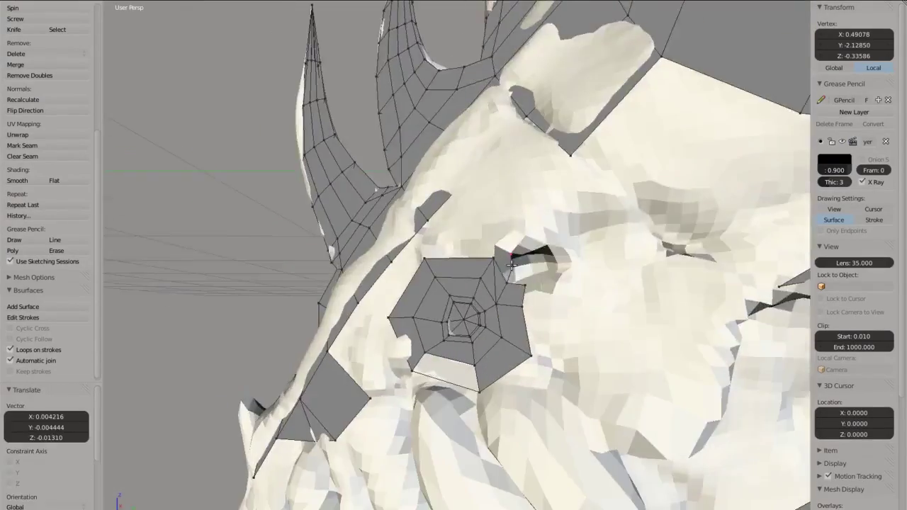
key("ctrl+z")
scroll(185, 212, "up", 3)
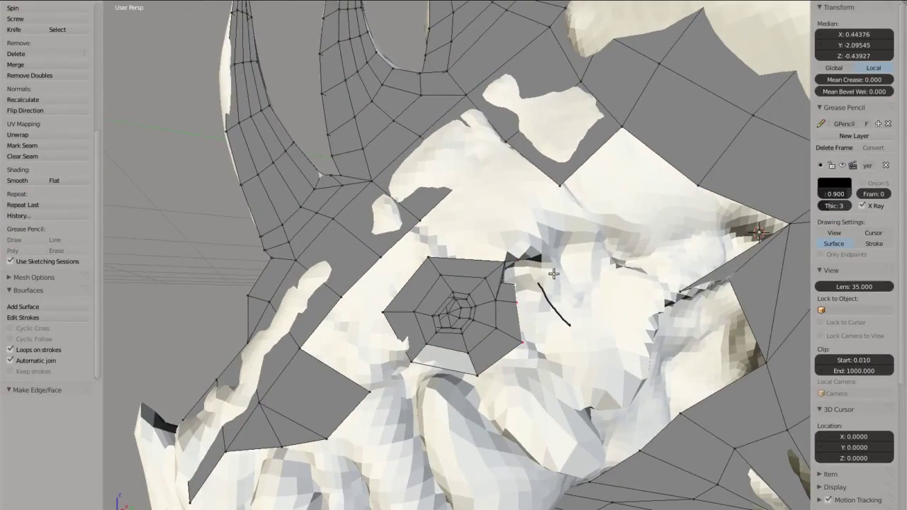
Add a Bsurfaces patch over the eye socket, undoing it and re-checking the area
left_click(23, 306)
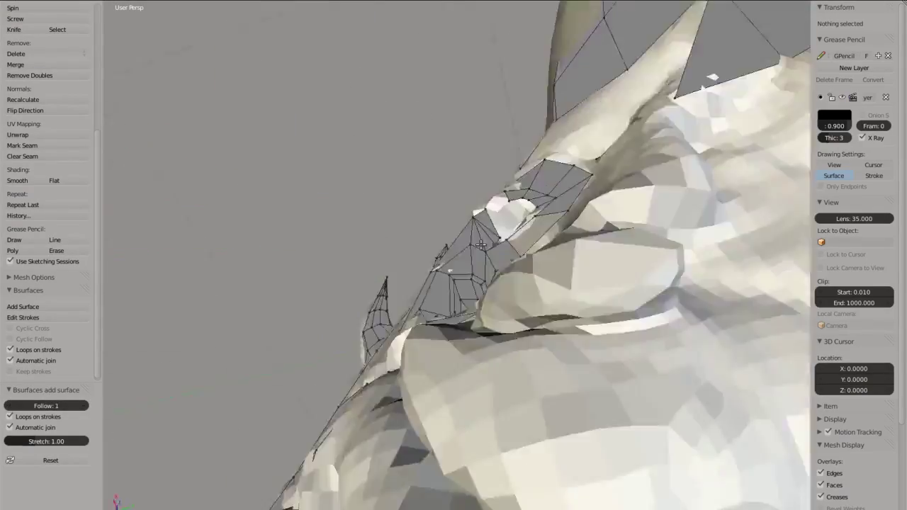
middle_click_drag(481, 244, 508, 252)
middle_click_drag(549, 222, 539, 284)
key("ctrl+z")
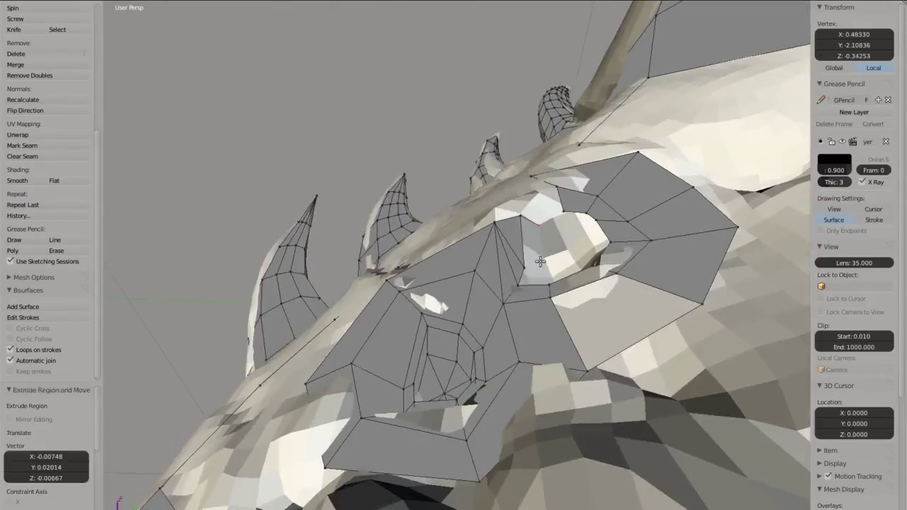
scroll(523, 317, "up", 3)
mouse_move(518, 246)
middle_mouse_down()
mouse_move(573, 293)
mouse_move(462, 343)
middle_mouse_up()
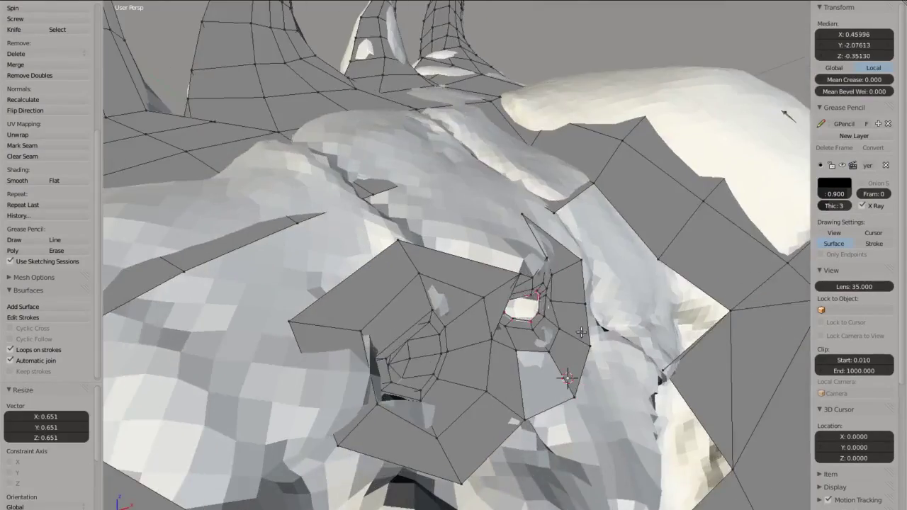
Extrude the eye-socket border edges along X and merge the small hole's vertices At Center
key("e")
key("x")
left_click(463, 343)
key("alt+m")
left_click(508, 322)
middle_click_drag(508, 321, 473, 250)
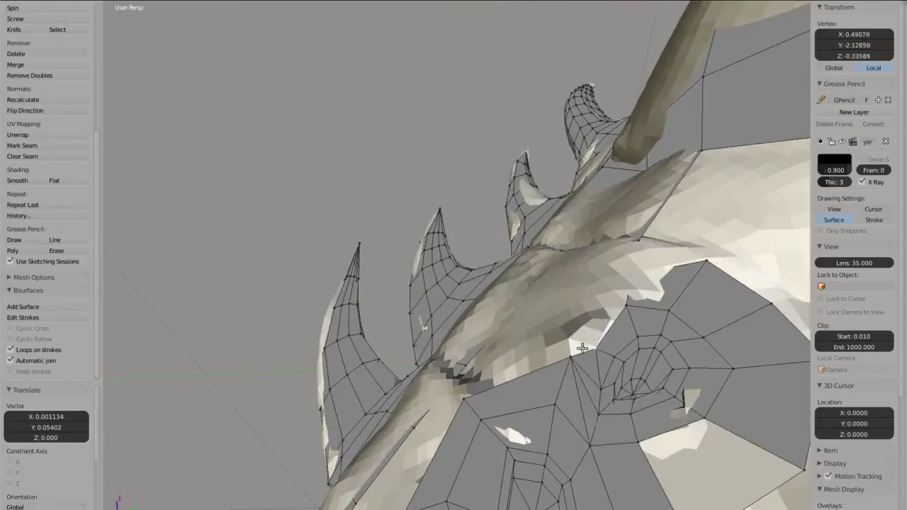
Fill the remaining gaps with new faces and move a group of border vertices into place
key("f")
mouse_move(582, 348)
middle_mouse_down()
mouse_move(510, 404)
mouse_move(440, 412)
middle_mouse_up()
key("f")
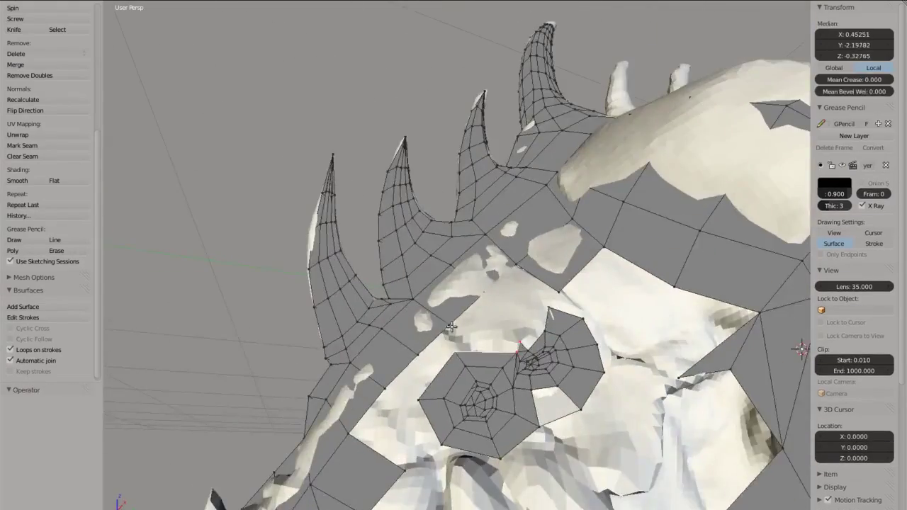
middle_click_drag(514, 352, 366, 378)
middle_click_drag(438, 390, 429, 361)
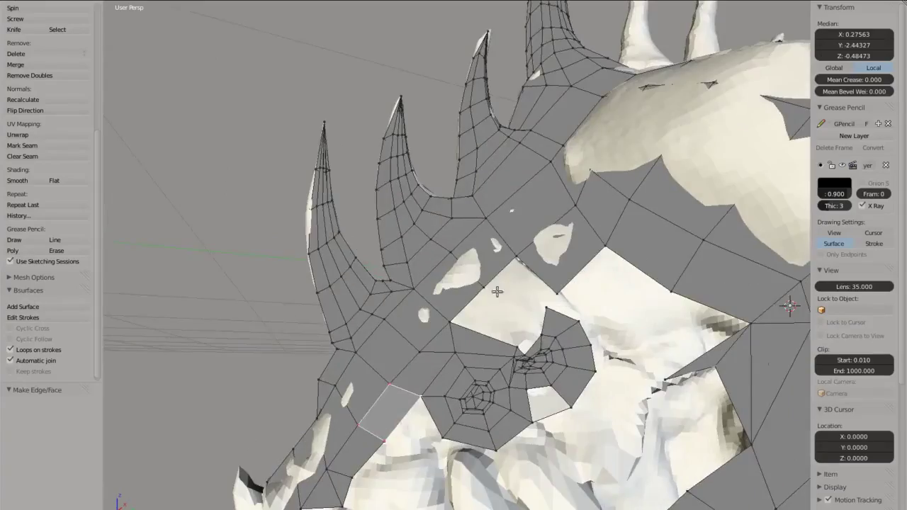
mouse_move(496, 291)
middle_mouse_down()
mouse_move(525, 340)
mouse_move(561, 291)
mouse_move(615, 333)
mouse_move(573, 278)
mouse_move(429, 446)
middle_mouse_up()
key("g")
left_click(588, 304)
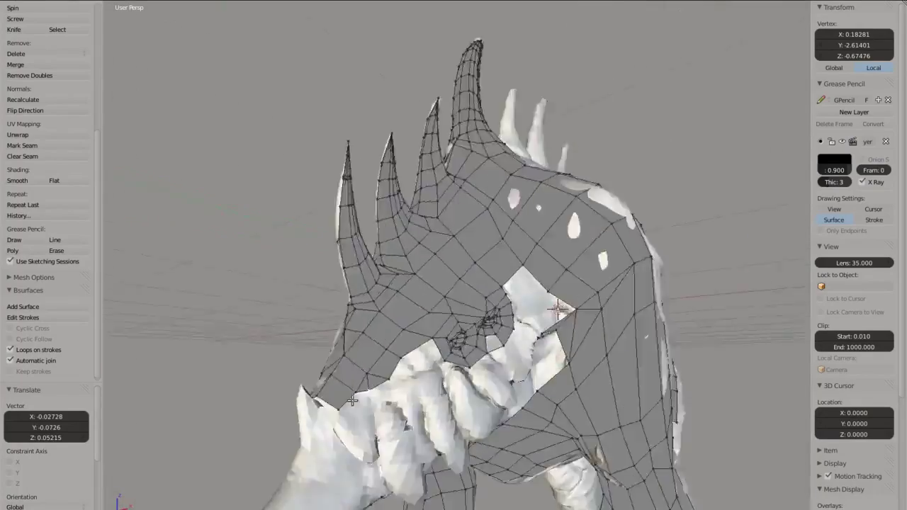
Deselect all vertices and save the file
mouse_move(394, 395)
middle_mouse_down()
mouse_move(551, 303)
mouse_move(546, 389)
mouse_move(444, 199)
middle_mouse_up()
key("x")
key("Escape")
key("a")
scroll(546, 389, "down", 4)
key("ctrl+s")
scroll(526, 371, "up", 5)
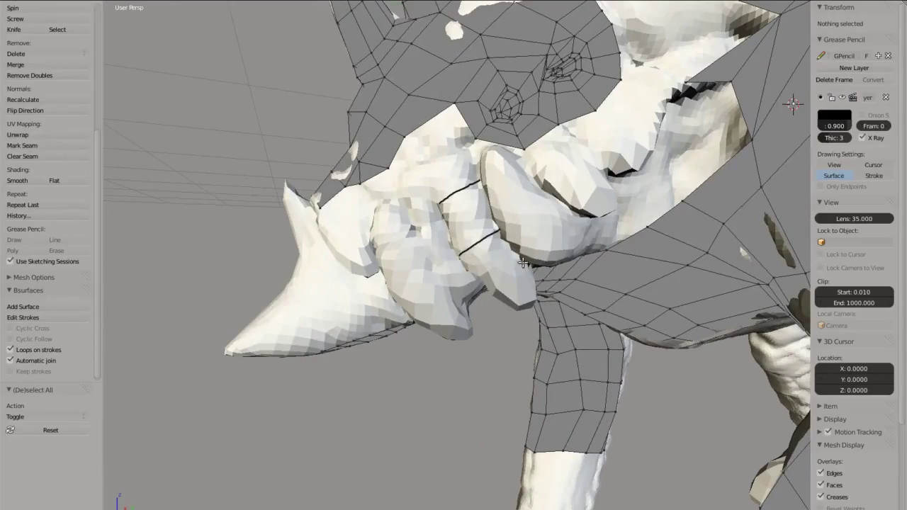
Set the new Bsurfaces patch's Cross count to 3 and extrude a border edge
left_click(84, 405)
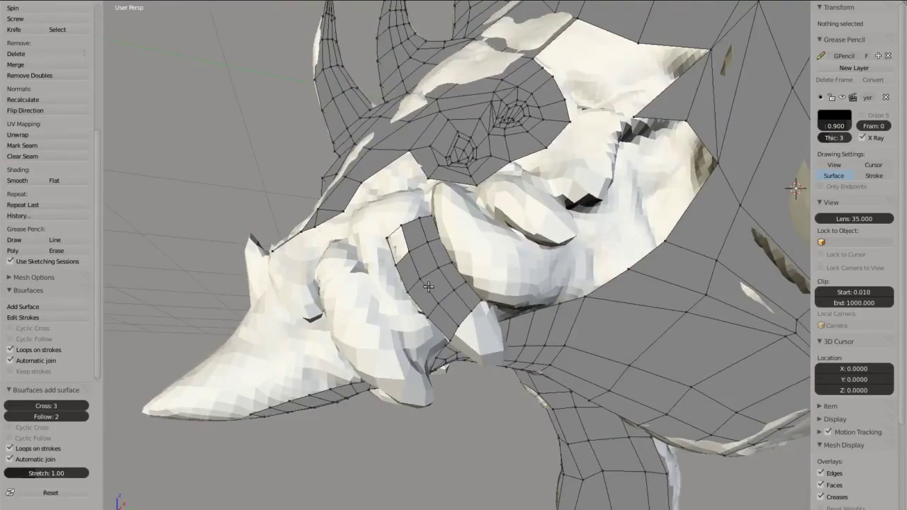
mouse_move(427, 287)
middle_mouse_down()
mouse_move(496, 212)
mouse_move(584, 271)
middle_mouse_up()
key("e")
left_click(527, 214)
mouse_move(586, 405)
middle_mouse_down()
mouse_move(506, 305)
mouse_move(528, 337)
middle_mouse_up()
Bridge the gap with a new face and delete an unwanted stray vertex
key("x")
key("f")
scroll(528, 337, "down", 3)
key("x")
left_click(524, 298)
scroll(520, 283, "up", 2)
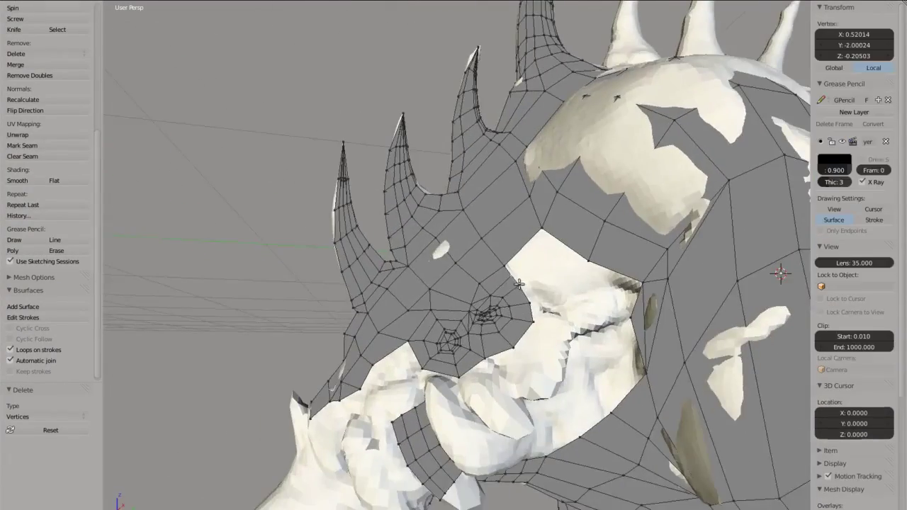
Extrude the hole-border vertices, reposition a vertex, and fill the hole's corner with a triangle
left_click(530, 305, "shift")
middle_click_drag(530, 305, 496, 297)
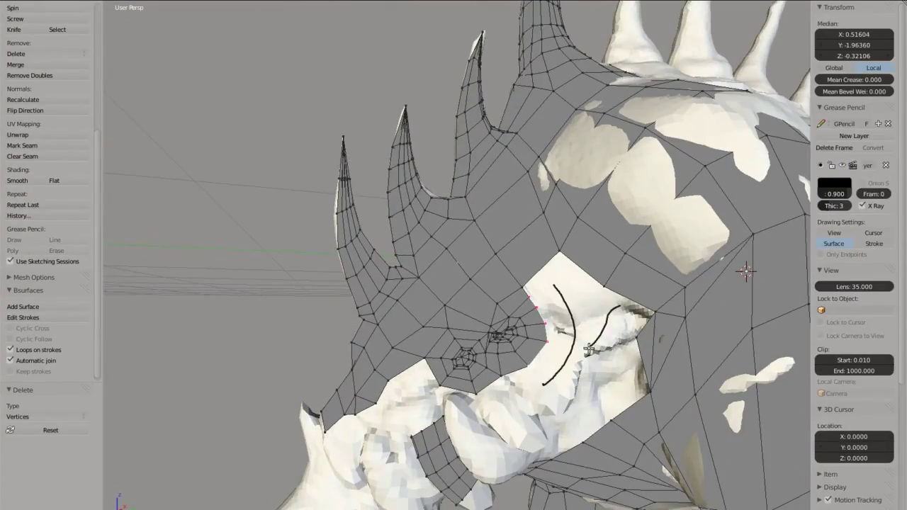
key("e")
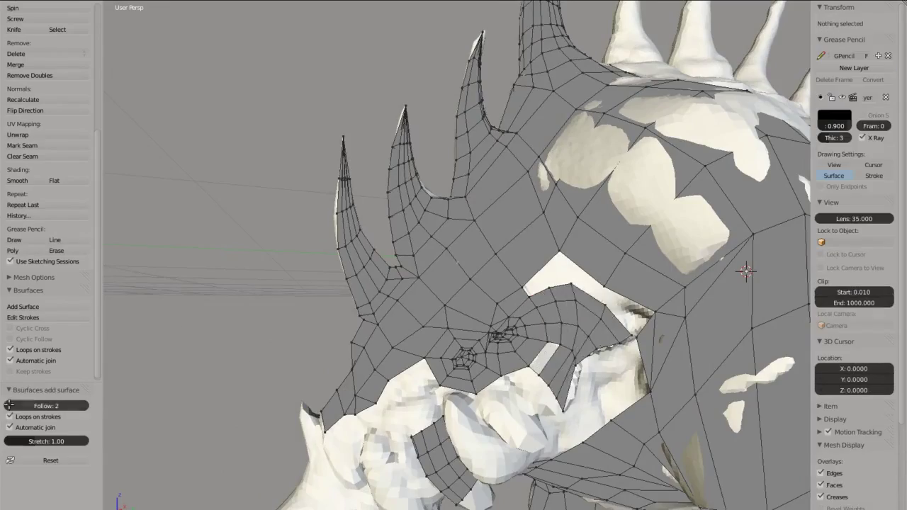
mouse_move(563, 408)
middle_mouse_down()
mouse_move(602, 330)
mouse_move(574, 342)
middle_mouse_up()
key("g")
left_click(601, 330)
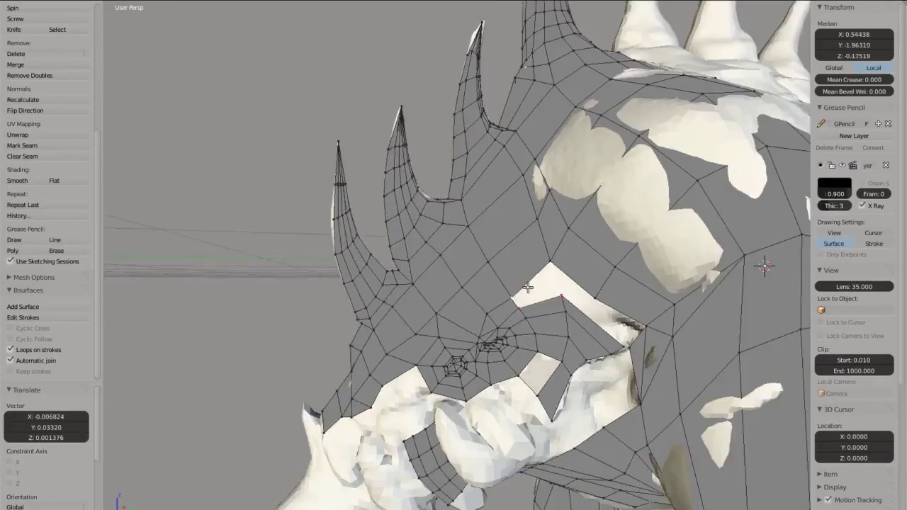
key("f")
Fill another face, tidy a vertex's position, and select the vertices around the white slit
middle_click_drag(607, 250, 645, 434)
key("f")
right_click_drag(556, 248, 553, 241)
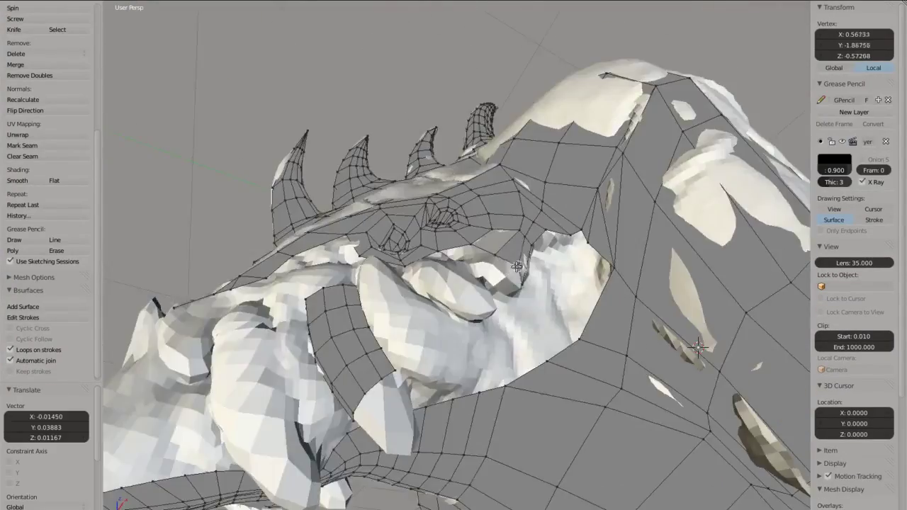
middle_click_drag(553, 241, 425, 267)
right_click(494, 324, "alt")
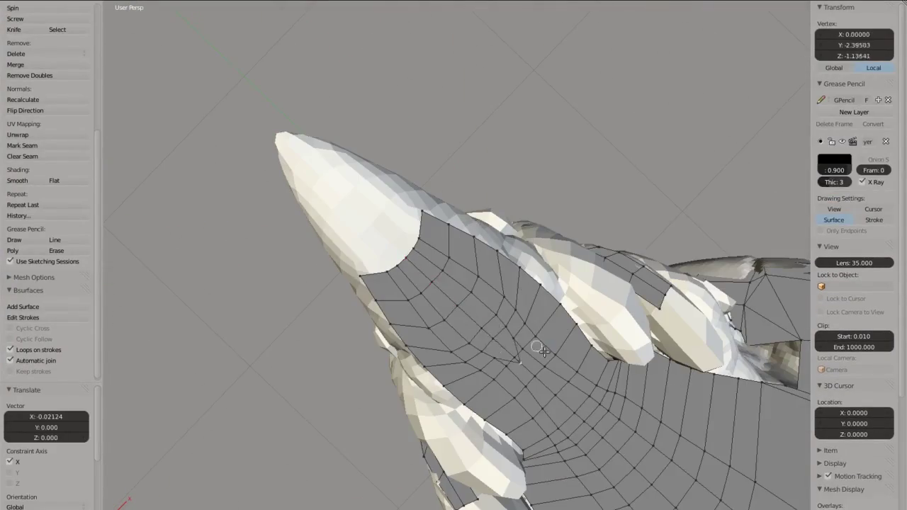
Turn the sketched rings on the horn into mesh with Bsurfaces Add Surface and adjust a vertex
scroll(543, 351, "down", 3)
middle_click_drag(542, 351, 432, 274)
key("a")
scroll(476, 300, "up", 5)
scroll(462, 298, "up", 2)
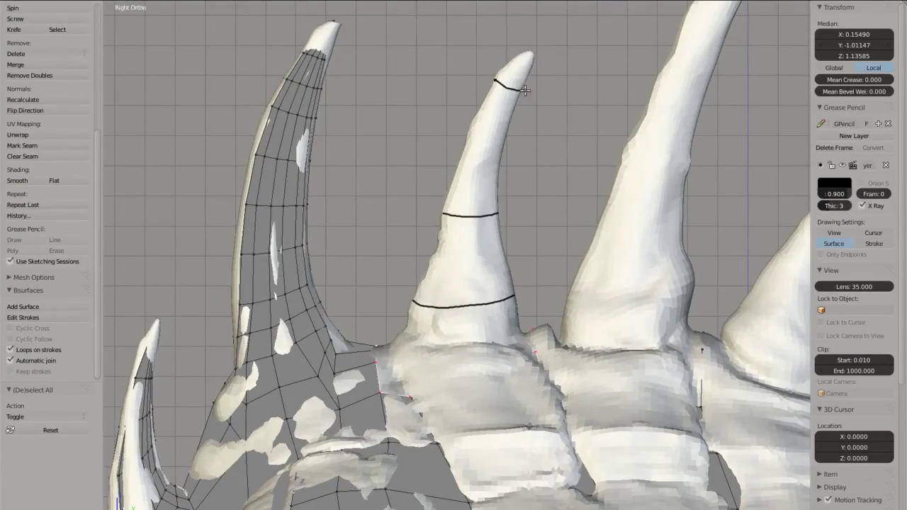
left_click(23, 306)
middle_click_drag(496, 284, 618, 418)
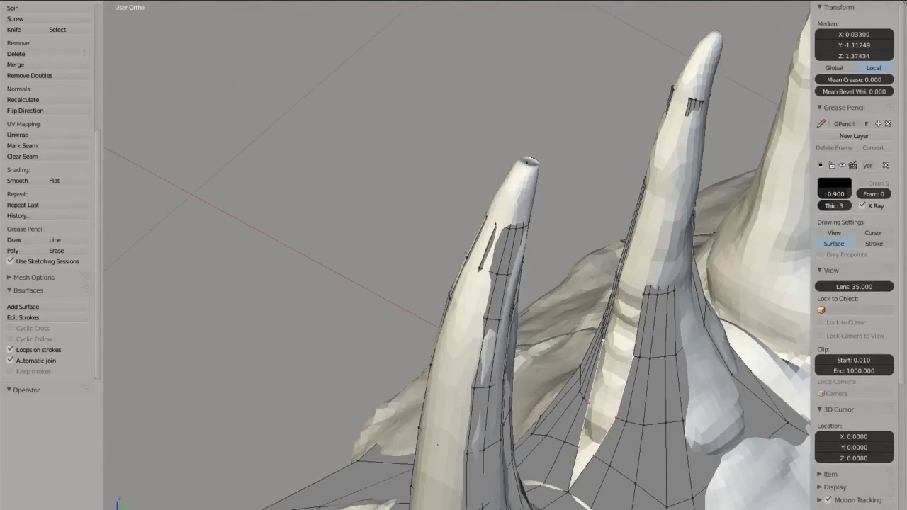
mouse_move(722, 266)
middle_mouse_down()
mouse_move(344, 438)
mouse_move(397, 284)
middle_mouse_up()
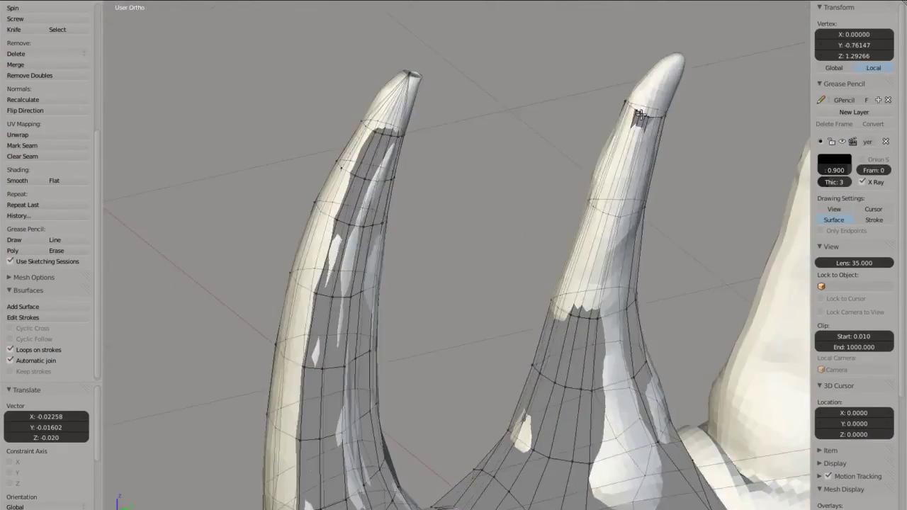
Merge the horn tip vertices into one, reposition them in side view, and leave Edit Mode
key("alt+m")
left_click(564, 156)
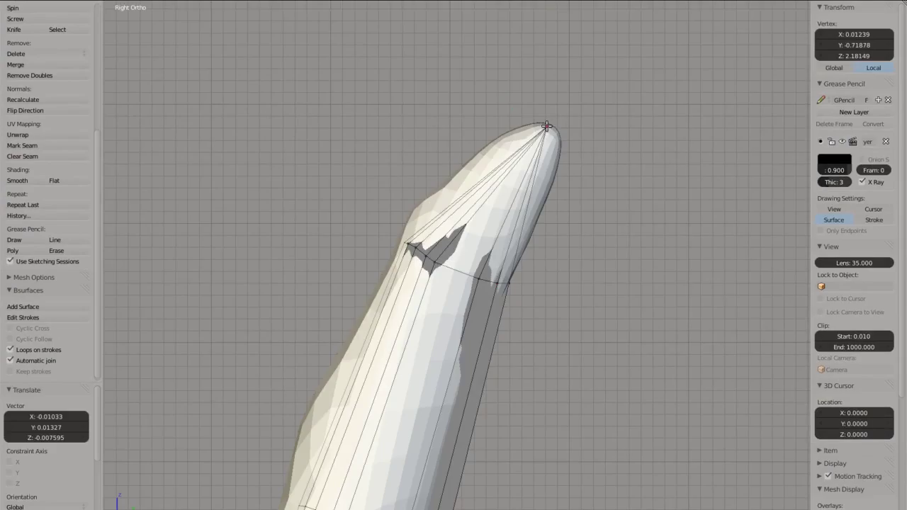
key("a")
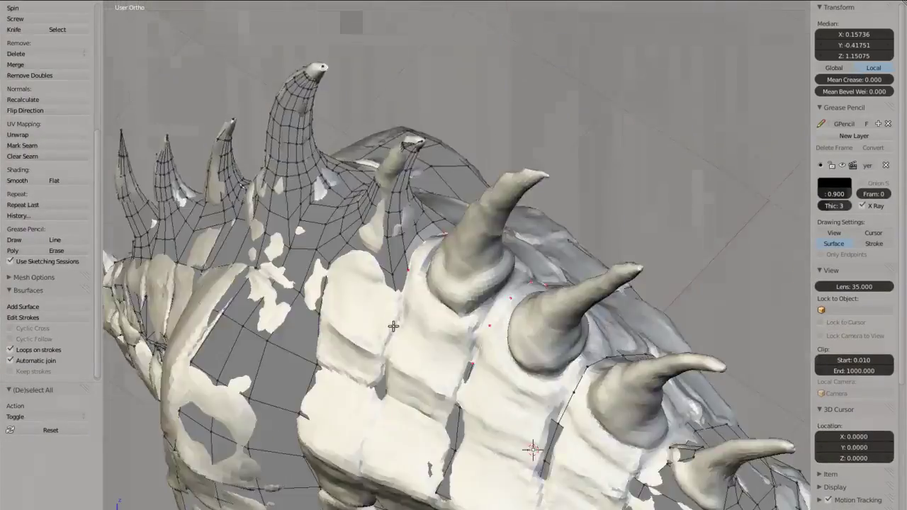
key("KP_3")
scroll(485, 331, "up", 4)
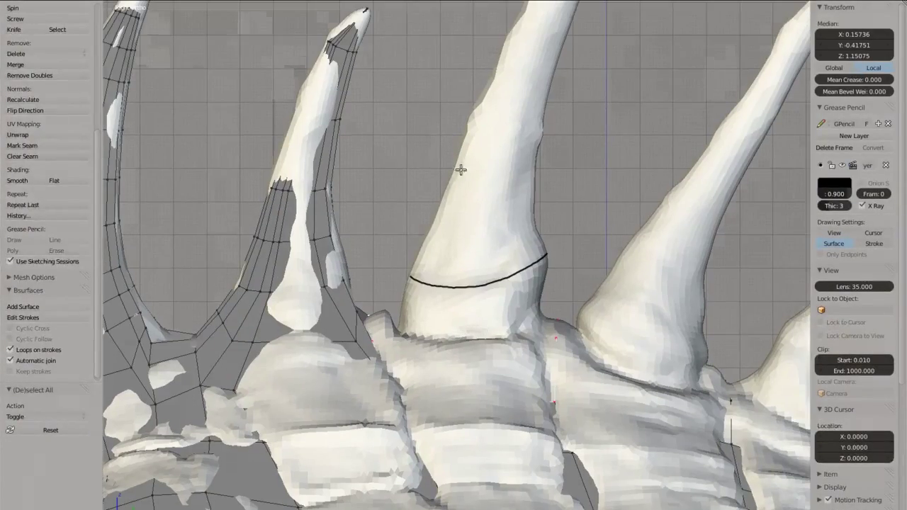
scroll(461, 170, "down", 2)
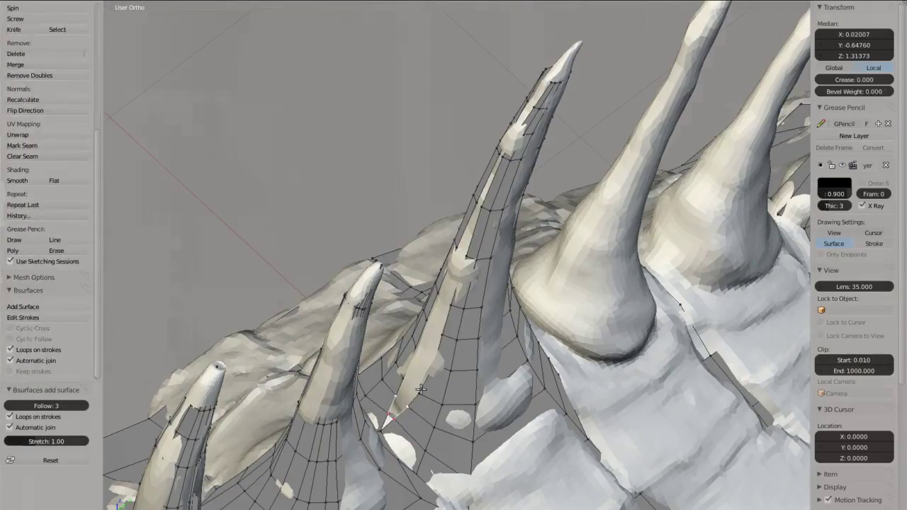
left_click(457, 266)
middle_click_drag(457, 267, 467, 107)
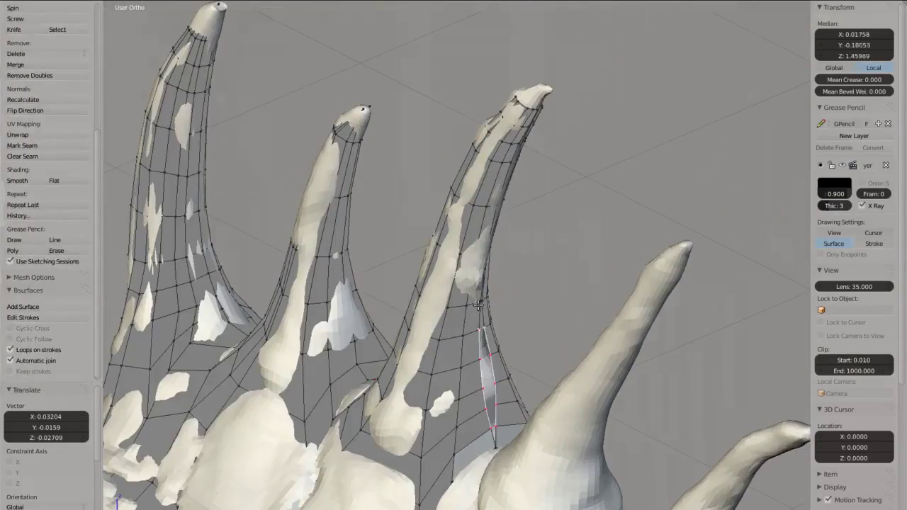
key("Tab")
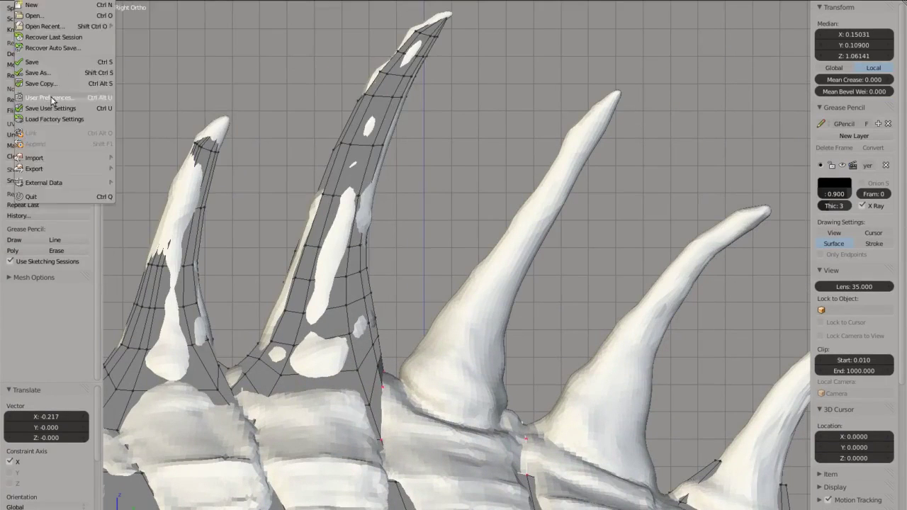
Convert the strokes on both horns into tube-like mesh surfaces with Bsurfaces Add Surface
left_click(51, 99)
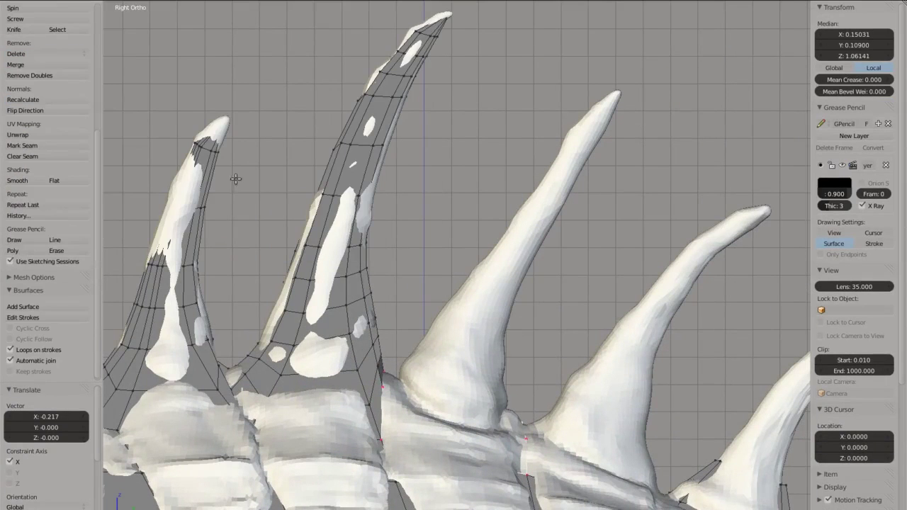
key("e")
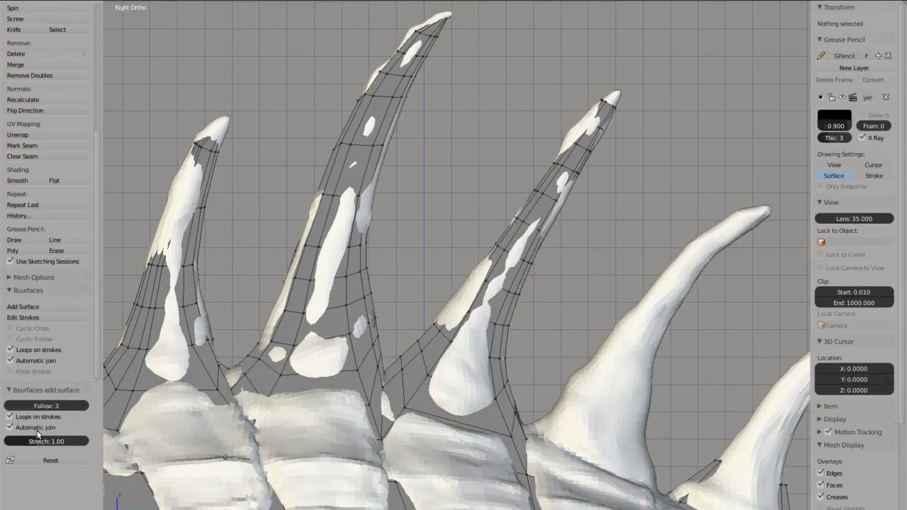
middle_click_drag(602, 100, 510, 113)
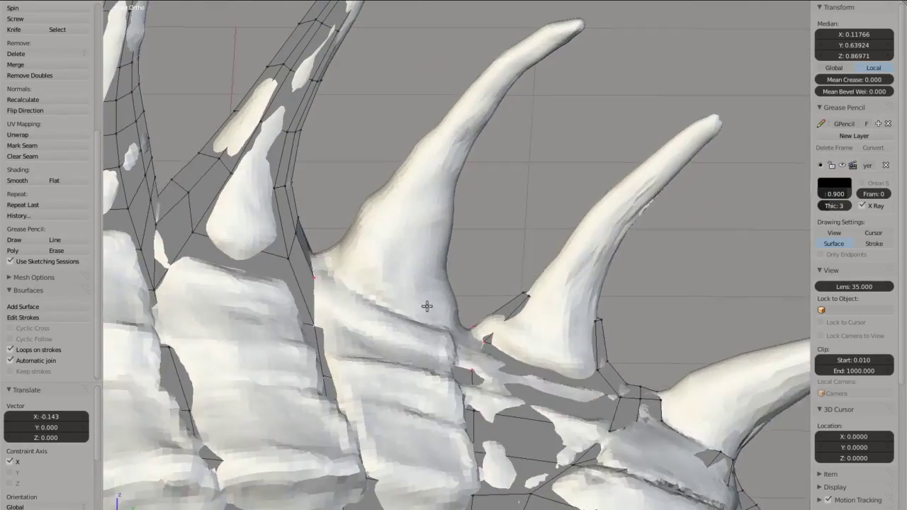
key("KP_3")
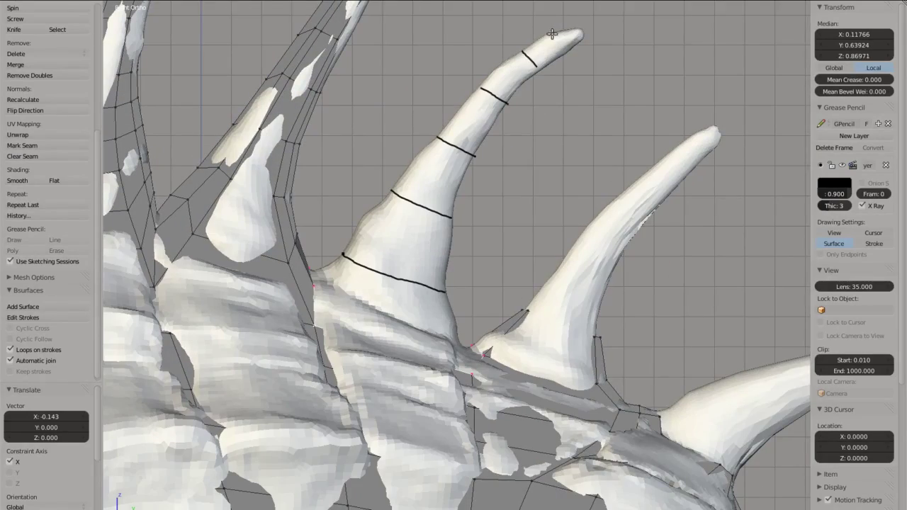
left_click(68, 306)
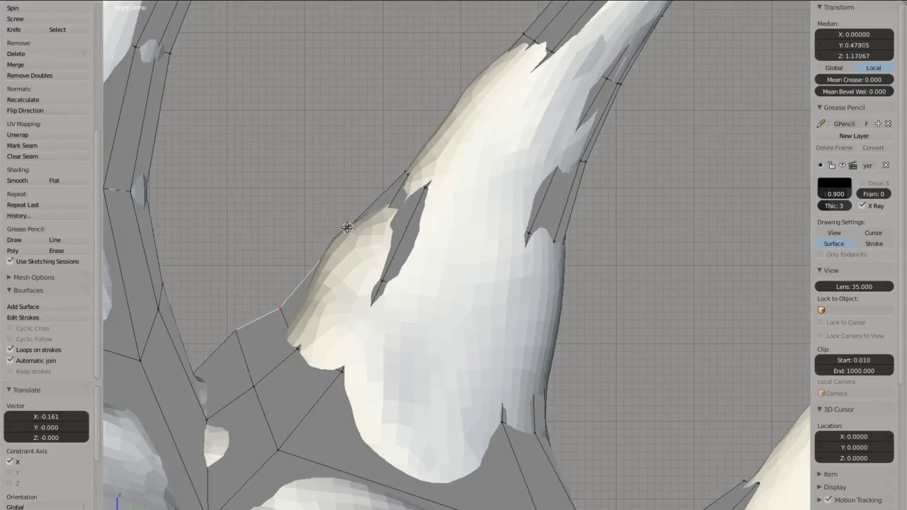
mouse_move(347, 227)
middle_mouse_down()
mouse_move(415, 371)
mouse_move(550, 208)
mouse_move(598, 177)
middle_mouse_up()
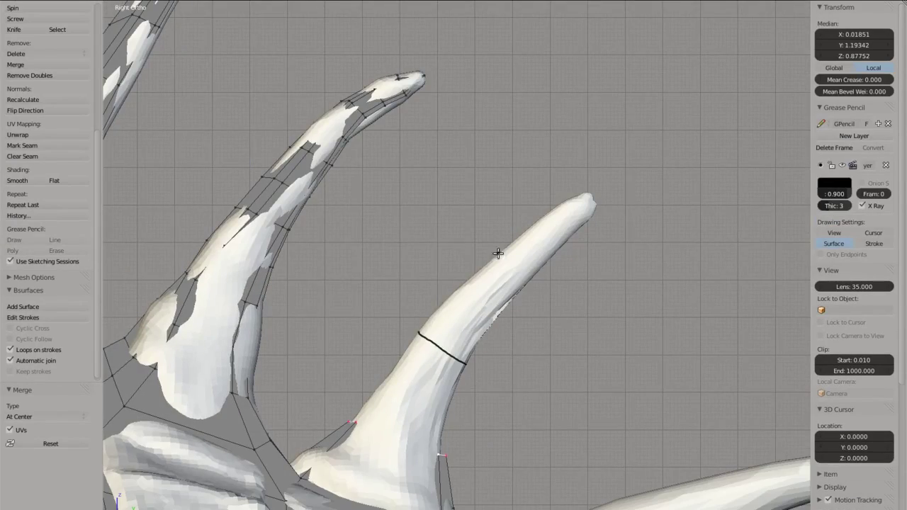
left_click(24, 306)
middle_click_drag(496, 231, 459, 320)
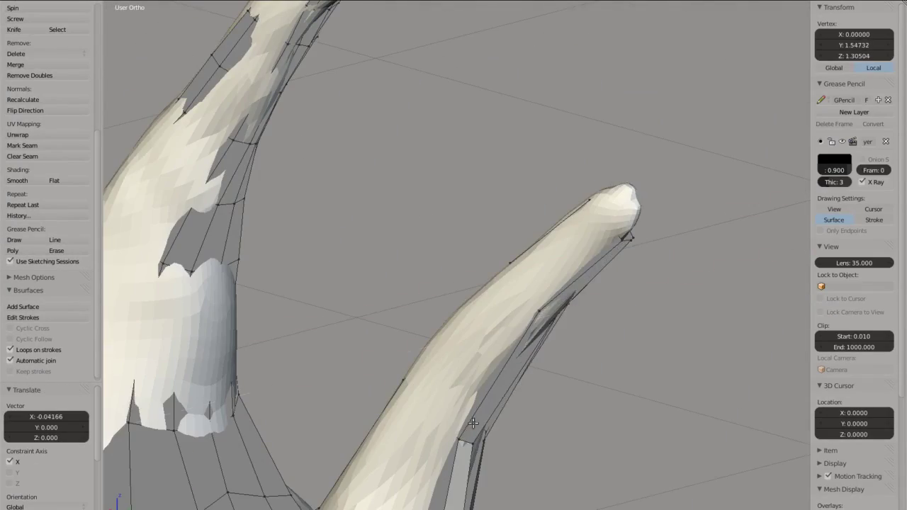
Merge the horn tip vertices and build another quad surface from the drawn strokes
key("KP_3")
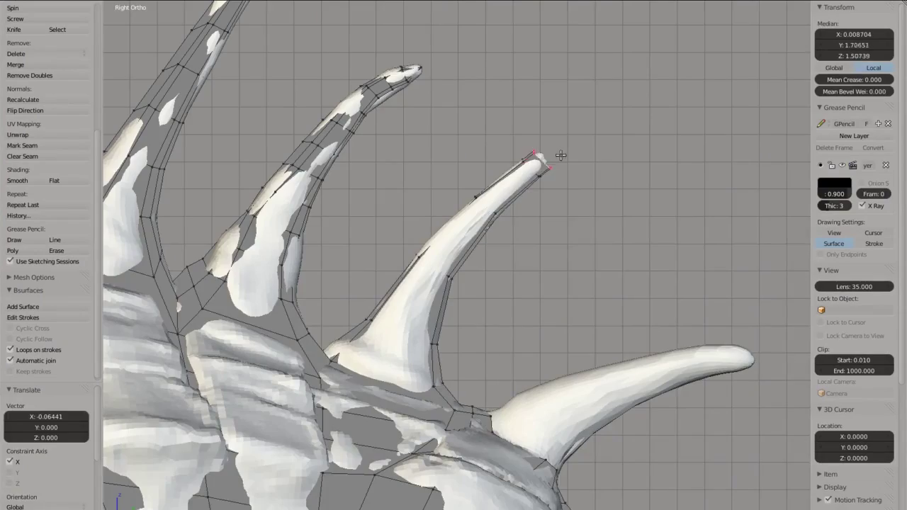
key("alt+m")
scroll(546, 385, "up", 3)
scroll(546, 385, "up", 2)
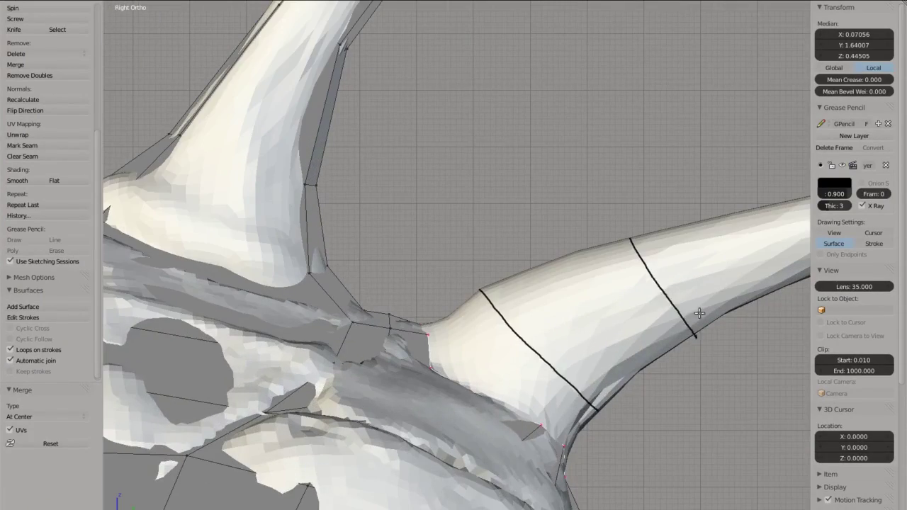
scroll(700, 313, "down", 3)
key("e")
middle_click_drag(700, 314, 456, 312)
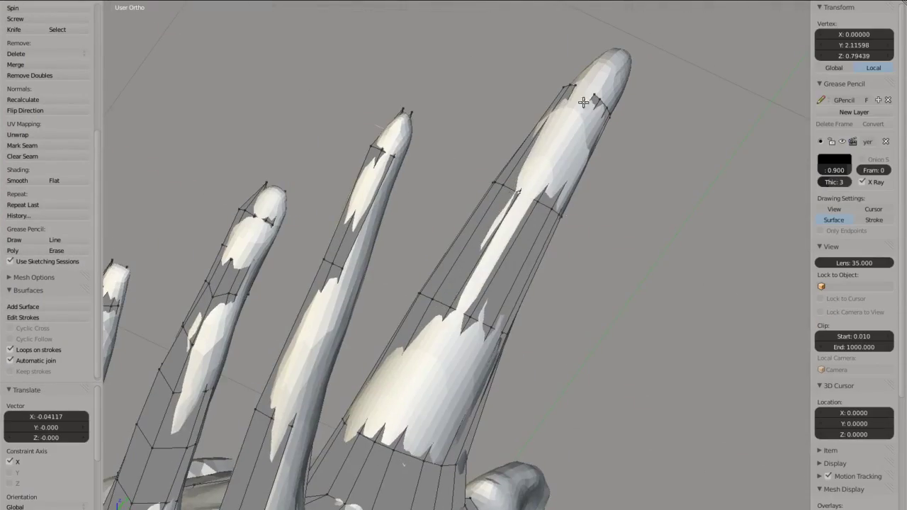
middle_click_drag(583, 103, 411, 487)
mouse_move(542, 229)
middle_mouse_down()
mouse_move(496, 270)
mouse_move(541, 280)
mouse_move(383, 253)
mouse_move(425, 445)
mouse_move(324, 450)
middle_mouse_up()
scroll(496, 270, "down", 3)
scroll(524, 287, "up", 4)
In isolated local view, delete the top faces of the horn tip, then return to the whole head
key("KP_Divide")
key("KP_Decimal")
key("x")
left_click(522, 291)
key("KP_3")
key("KP_Divide")
mouse_move(416, 300)
middle_mouse_down()
mouse_move(448, 501)
mouse_move(541, 283)
middle_mouse_up()
key("x")
key("Tab")
key("Tab")
key("KP_3")
Draw guide strokes on the head lump and turn them into a quad surface on the nose
scroll(676, 289, "down", 2)
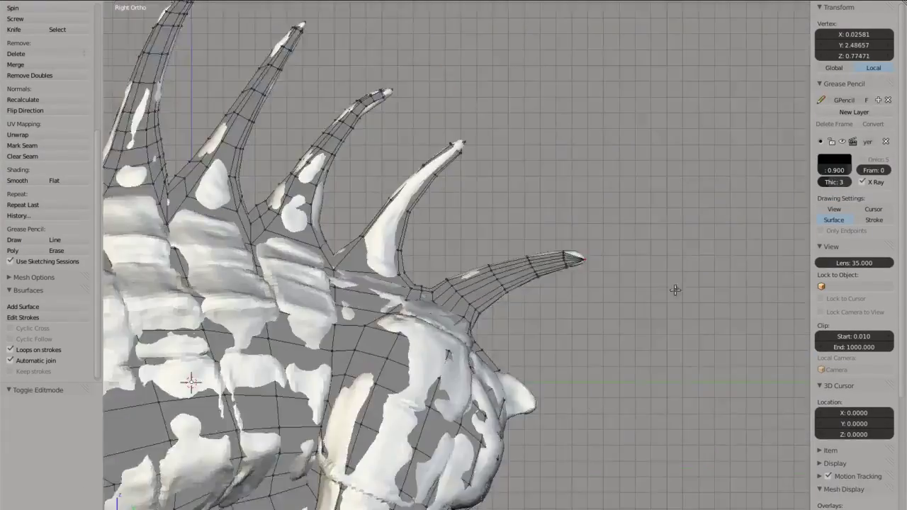
middle_click_drag(675, 290, 521, 324)
scroll(520, 324, "up", 3)
left_click_drag(415, 259, 429, 375)
mouse_move(318, 263)
middle_mouse_down()
mouse_move(232, 292)
mouse_move(430, 255)
middle_mouse_up()
key("e")
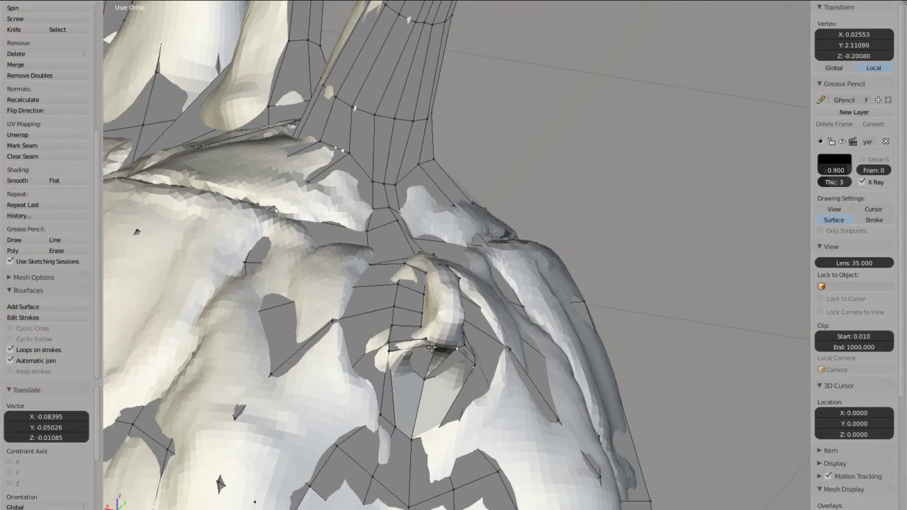
middle_click_drag(395, 360, 423, 251)
Merge the nose vertices and slide vertices along X onto the centre line
key("alt+m")
key("g")
key("x")
left_click(548, 331)
key("KP_3")
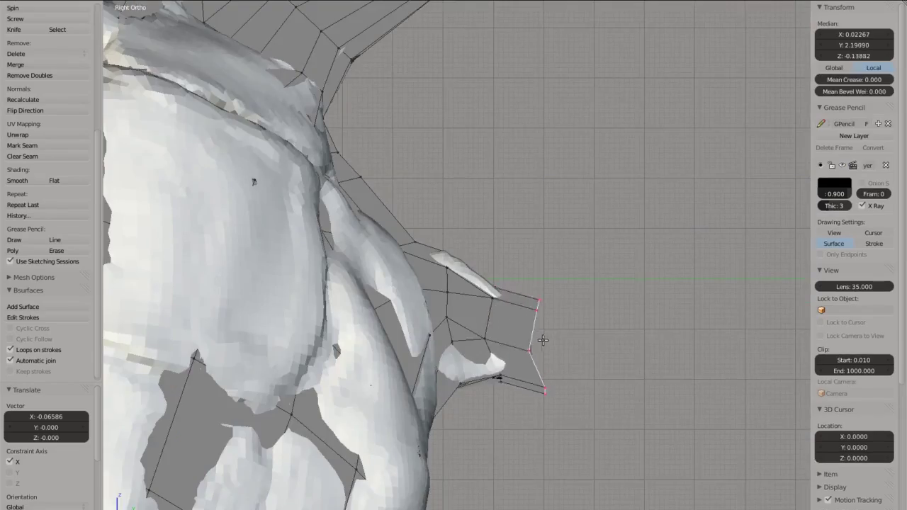
middle_click_drag(543, 340, 463, 341)
key("g")
key("x")
left_click(463, 341)
Draw a stroke on the creature's rear and build a surface patch from it
middle_click_drag(411, 418, 457, 341)
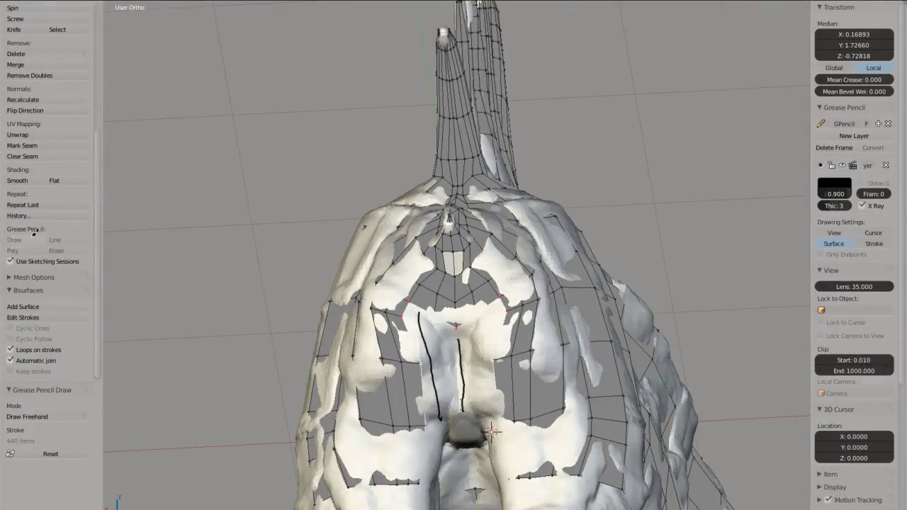
middle_click_drag(453, 426, 440, 459)
left_click(23, 307)
scroll(459, 357, "down", 3)
Select all vertices, run Remove Doubles, and merge the back-midline vertices at centre
key("a")
key("w")
mouse_move(459, 357)
middle_mouse_down()
mouse_move(435, 369)
mouse_move(438, 379)
mouse_move(376, 399)
middle_mouse_up()
left_click(435, 369)
key("alt+m")
left_click(435, 373)
scroll(438, 379, "down", 3)
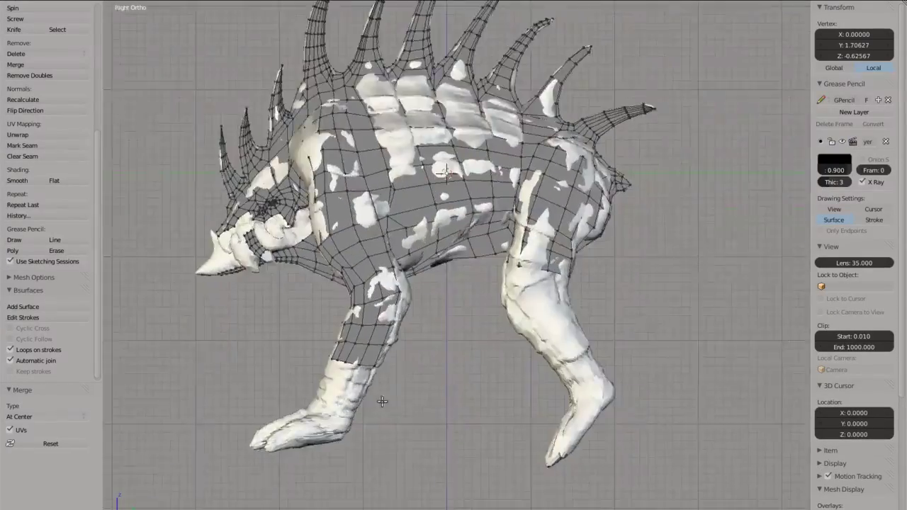
Draw a guide stroke down the leg to the foot and build a Bsurfaces patch from it
key("KP_3")
scroll(376, 399, "up", 3)
left_click(26, 242)
left_click_drag(270, 411, 326, 471)
key("e")
mouse_move(323, 309)
middle_mouse_down()
mouse_move(433, 298)
mouse_move(401, 315)
middle_mouse_up()
left_click(39, 301)
mouse_move(425, 283)
middle_mouse_down()
mouse_move(494, 153)
mouse_move(454, 199)
mouse_move(472, 107)
mouse_move(504, 155)
mouse_move(93, 252)
middle_mouse_up()
Reposition several leg vertices so the new patch fits the sculpt
key("g")
key("y")
left_click(467, 180)
key("g")
left_click(472, 108)
key("g")
left_click(482, 120)
key("g")
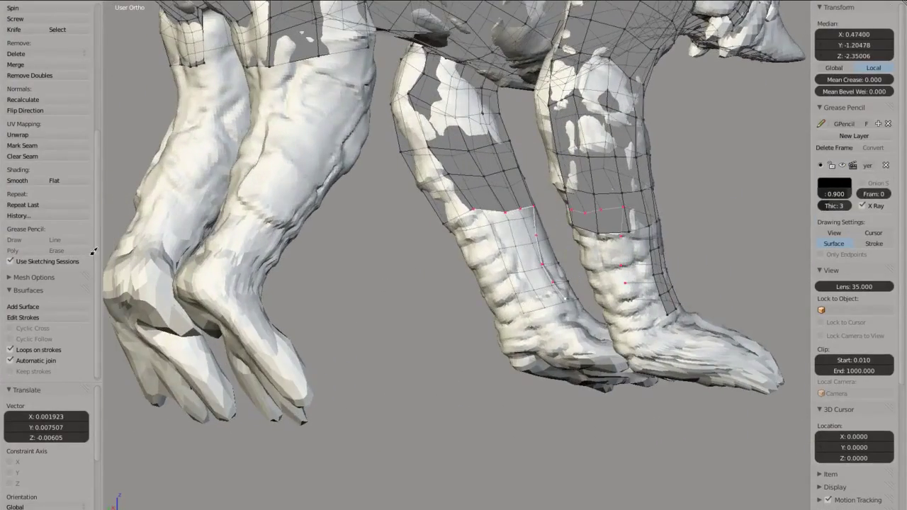
Turn further leg strokes into new mesh loops and surface patches
key("e")
middle_click_drag(560, 303, 532, 262)
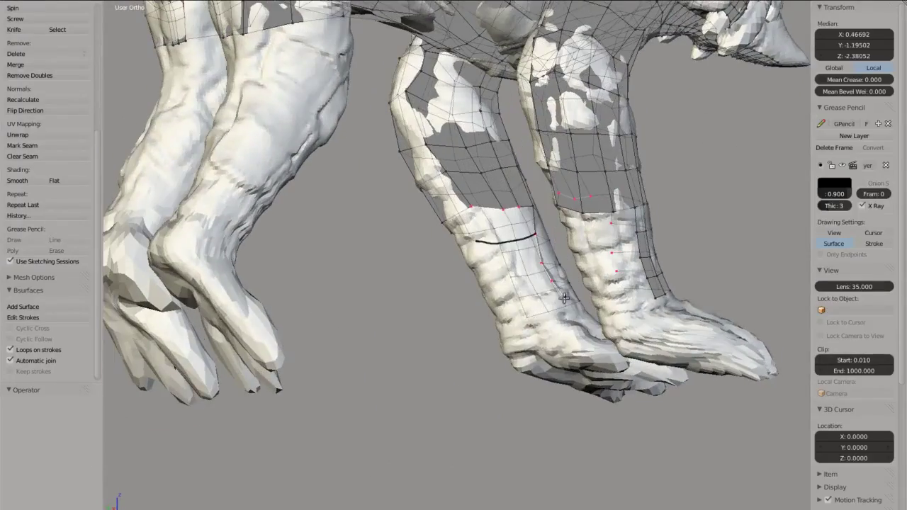
key("e")
middle_click_drag(564, 298, 522, 285)
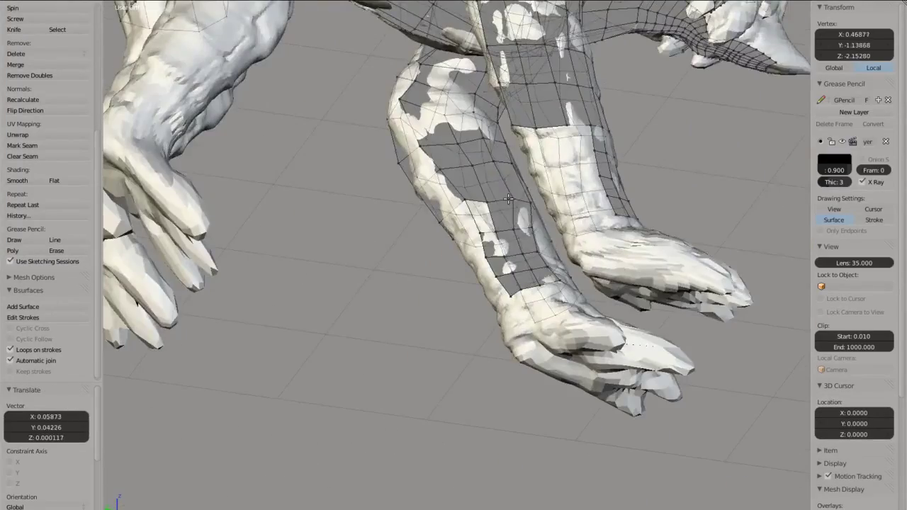
key("a")
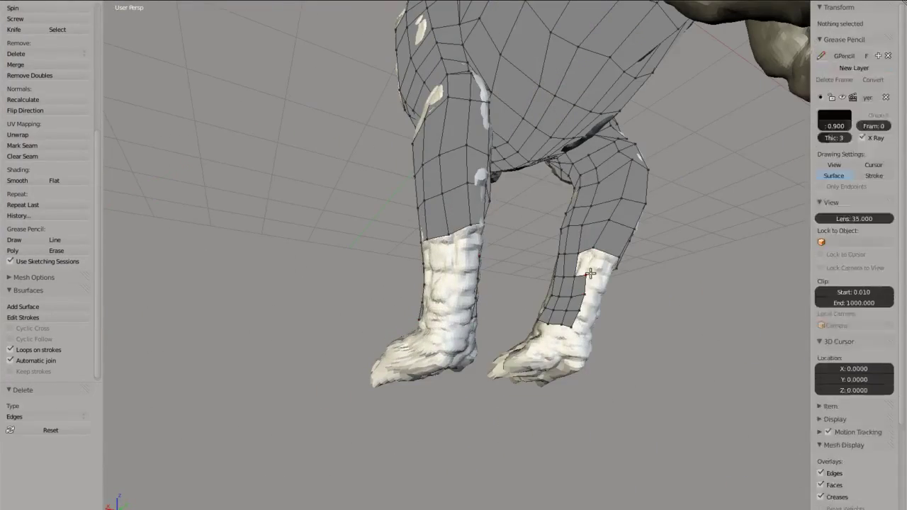
middle_click_drag(494, 306, 427, 268)
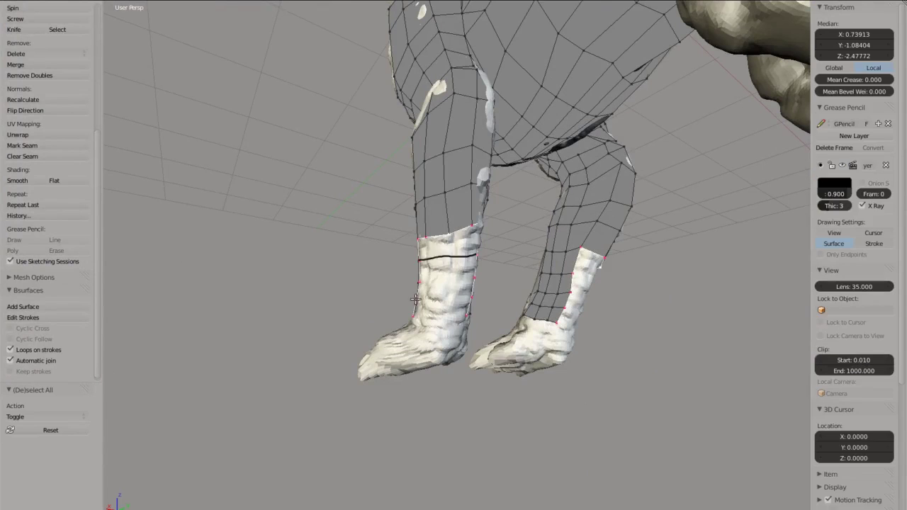
key("e")
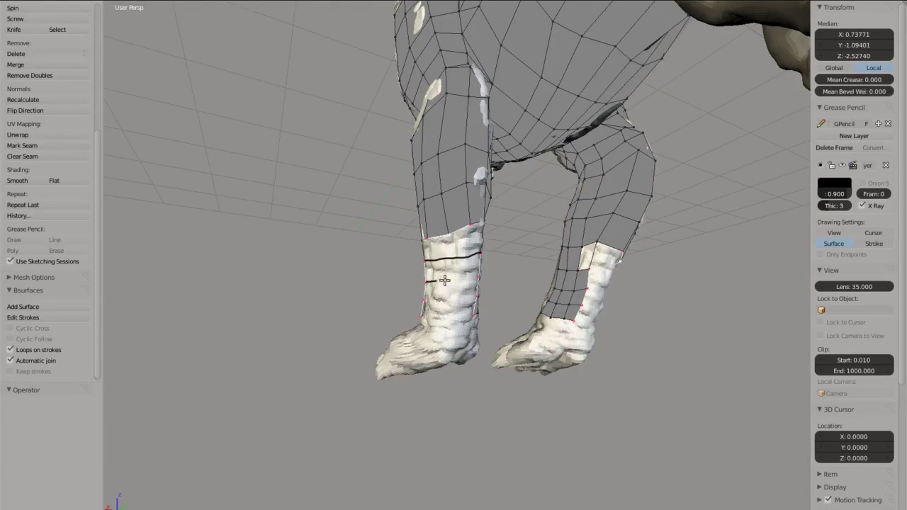
left_click(76, 309)
middle_click_drag(355, 249, 393, 203)
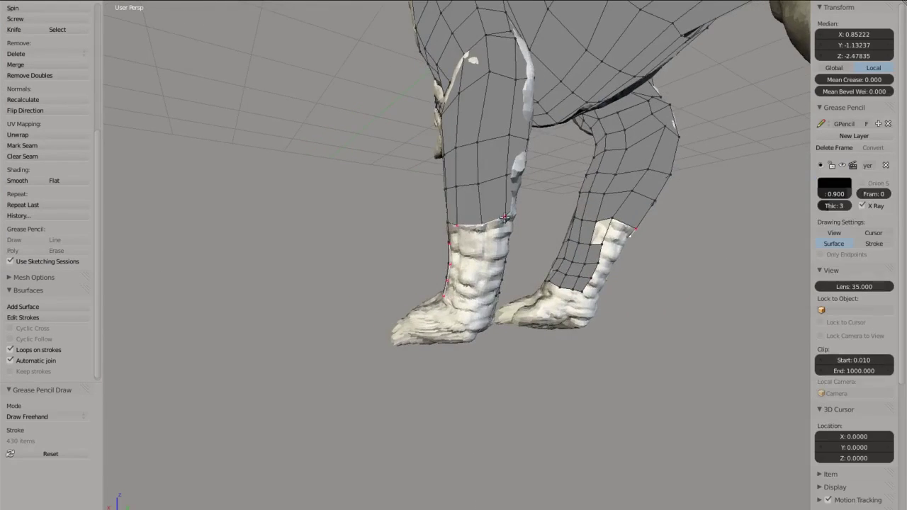
Undo and redo the new leg surface, keeping the rebuilt patch
key("ctrl+z")
key("ctrl+shift+z")
key("ctrl+z")
mouse_move(314, 274)
middle_mouse_down()
mouse_move(461, 310)
mouse_move(489, 253)
middle_mouse_up()
key("ctrl+shift+z")
middle_click_drag(477, 312, 484, 215)
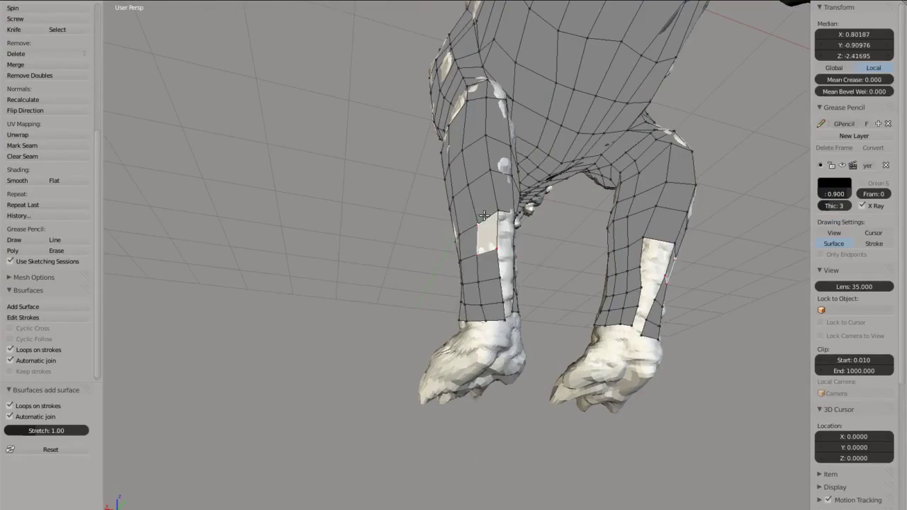
Fill the remaining leg gap with a face, then check the legs from the side
key("f")
middle_click_drag(480, 255, 483, 248)
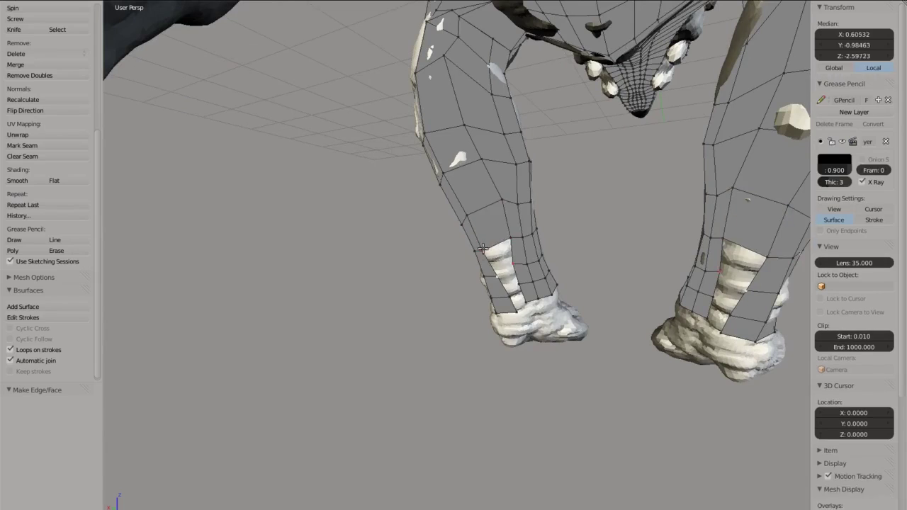
scroll(522, 285, "down", 6)
middle_click_drag(468, 305, 423, 317)
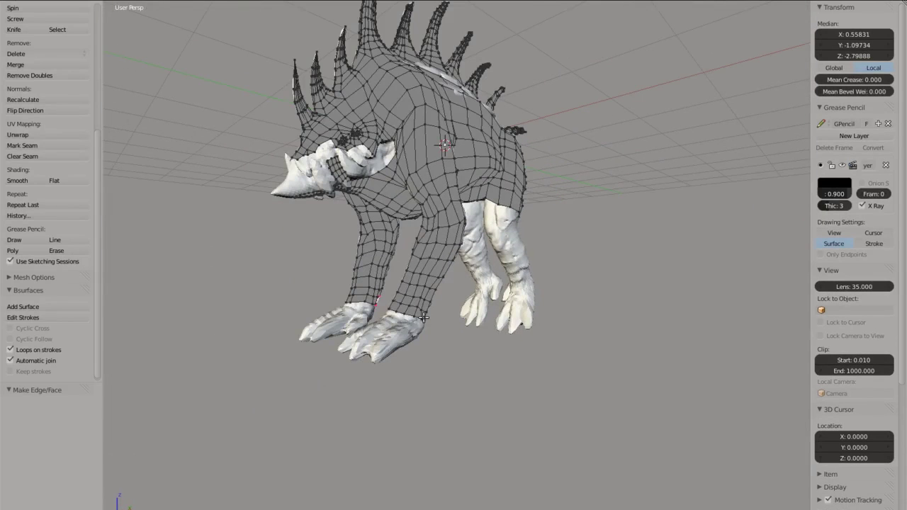
mouse_move(444, 261)
middle_mouse_down()
mouse_move(522, 200)
mouse_move(467, 316)
middle_mouse_up()
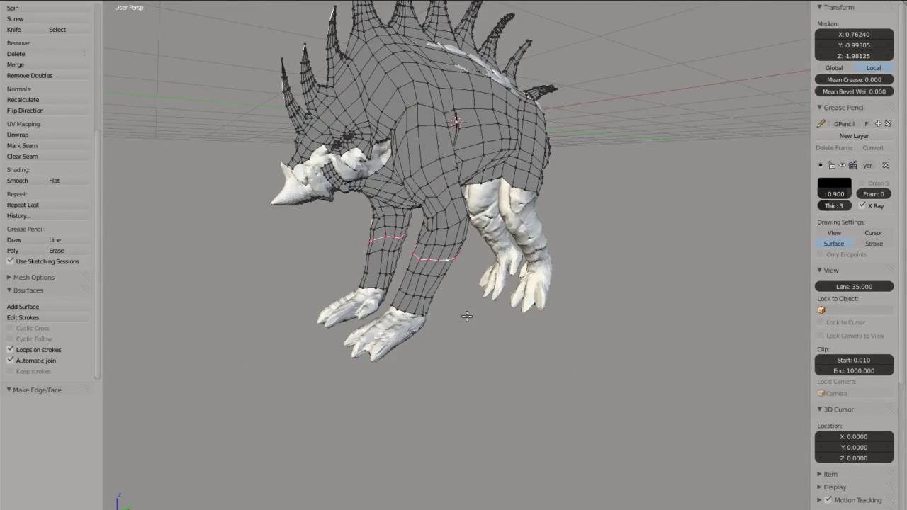
key("KP_3")
scroll(523, 205, "up", 5)
right_click(524, 205)
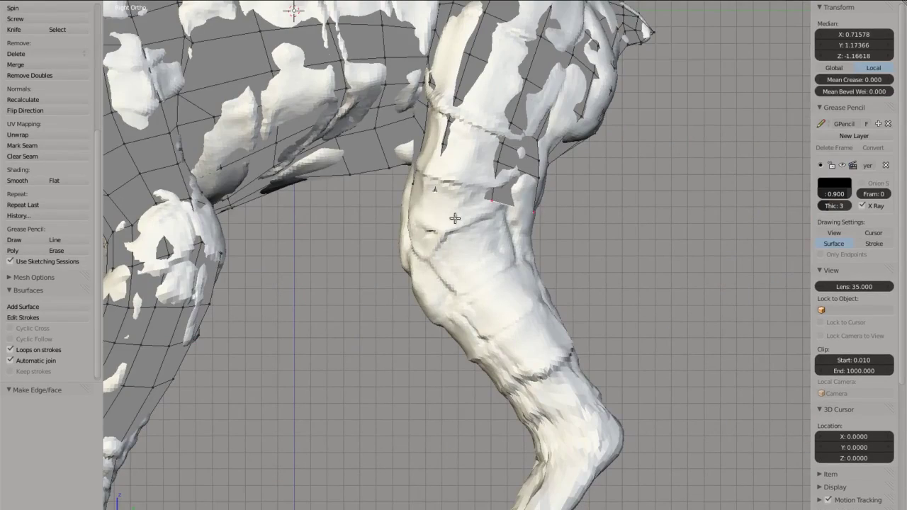
Add a surface patch on the leg and select two vertices at its edge
left_click(77, 310)
mouse_move(397, 270)
middle_mouse_down()
mouse_move(371, 245)
mouse_move(533, 145)
mouse_move(41, 257)
middle_mouse_up()
key("a")
right_click(533, 145)
right_click(494, 160)
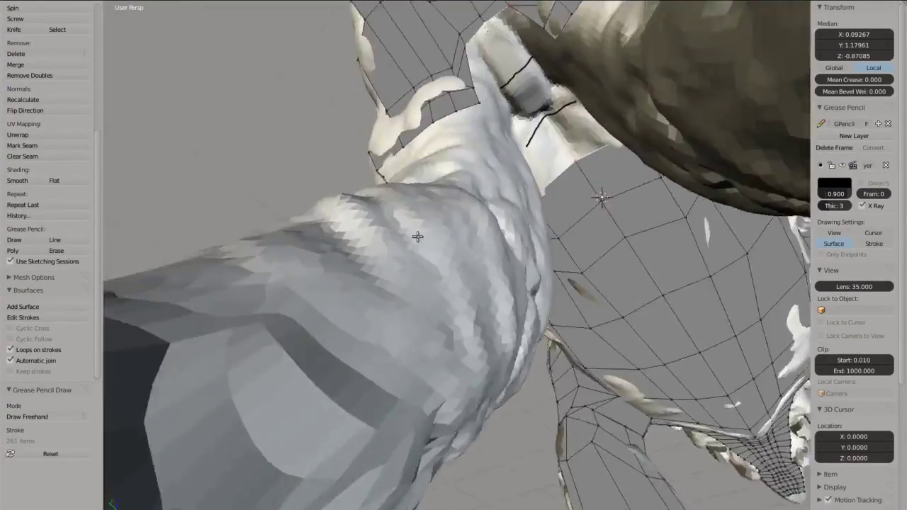
mouse_move(350, 209)
middle_mouse_down()
mouse_move(530, 221)
mouse_move(327, 390)
middle_mouse_up()
Build a surface from a guide stroke at the leg joint and fill a triangular gap
key("Tab")
key("Tab")
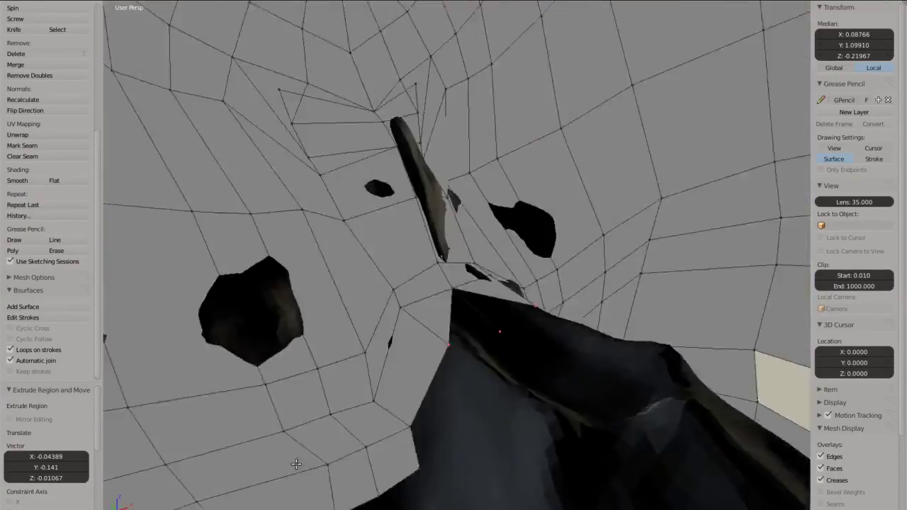
middle_click_drag(475, 298, 501, 280)
key("a")
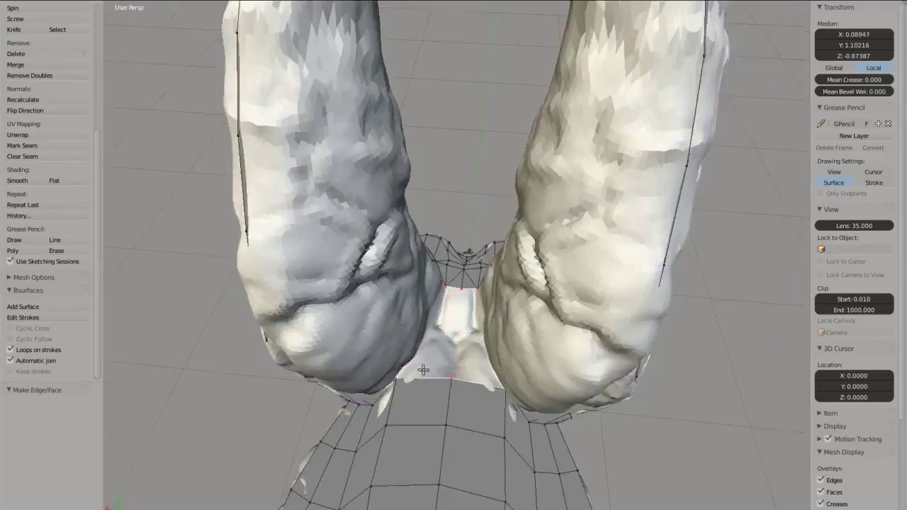
left_click_drag(422, 348, 489, 353)
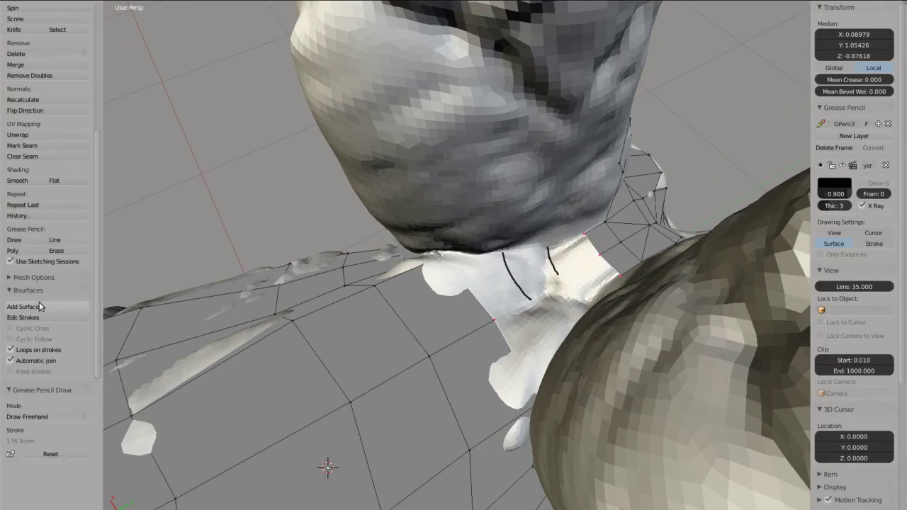
left_click(40, 305)
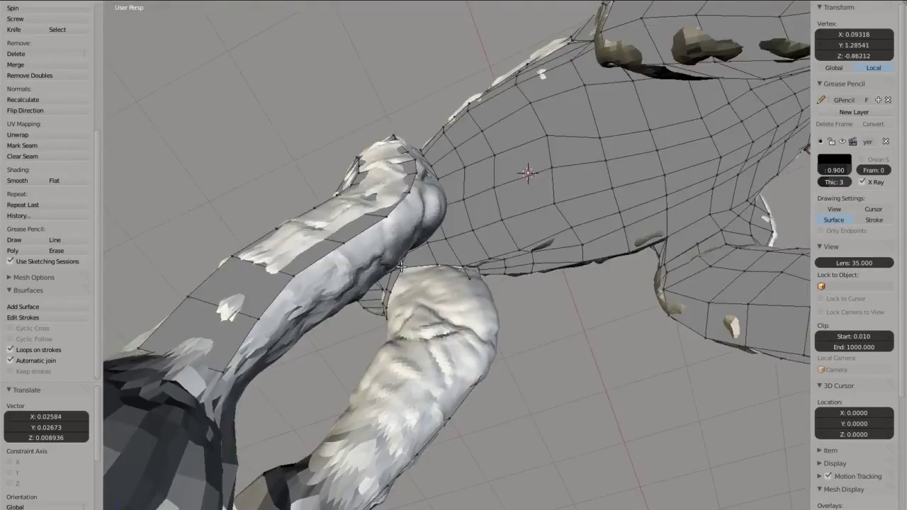
key("f")
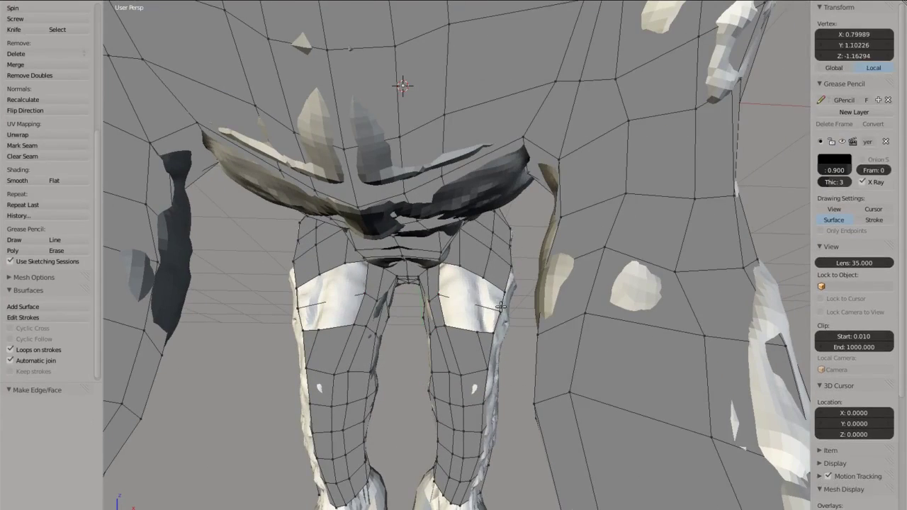
Delete the bad leg–torso faces using Only Faces and deselect everything
key("x")
left_click(438, 294)
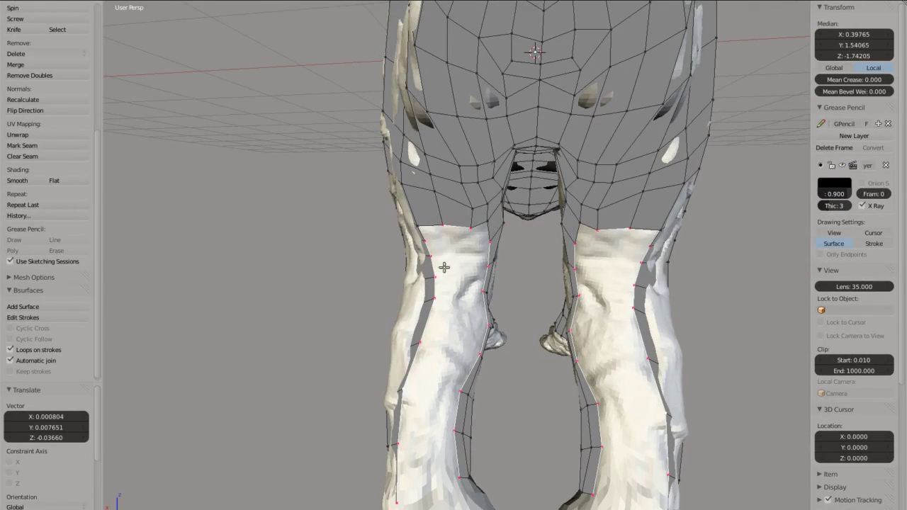
key("a")
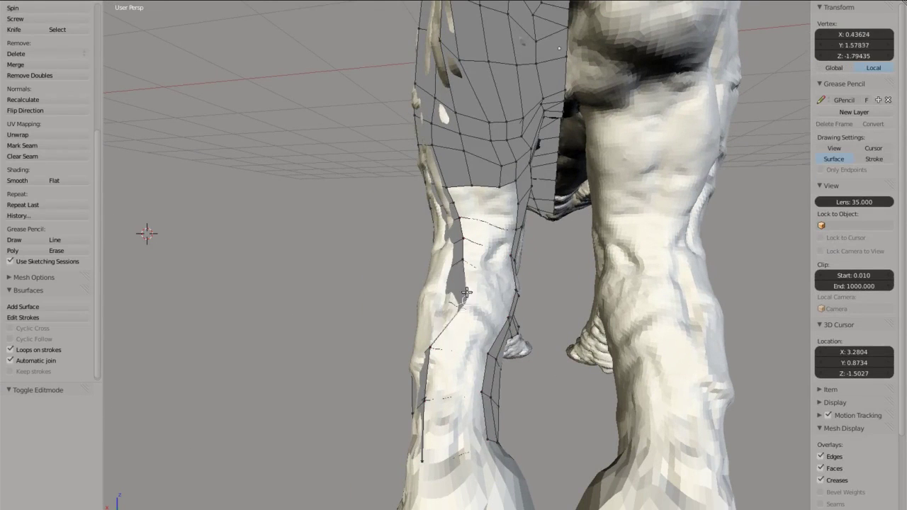
Delete the retopology object, then undo to restore it for editing
key("Tab")
key("x")
left_click(456, 310)
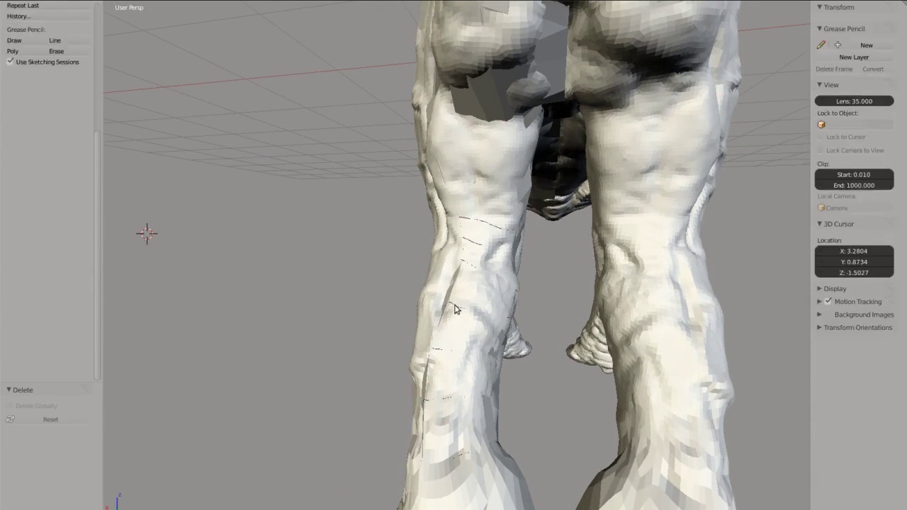
key("ctrl+z")
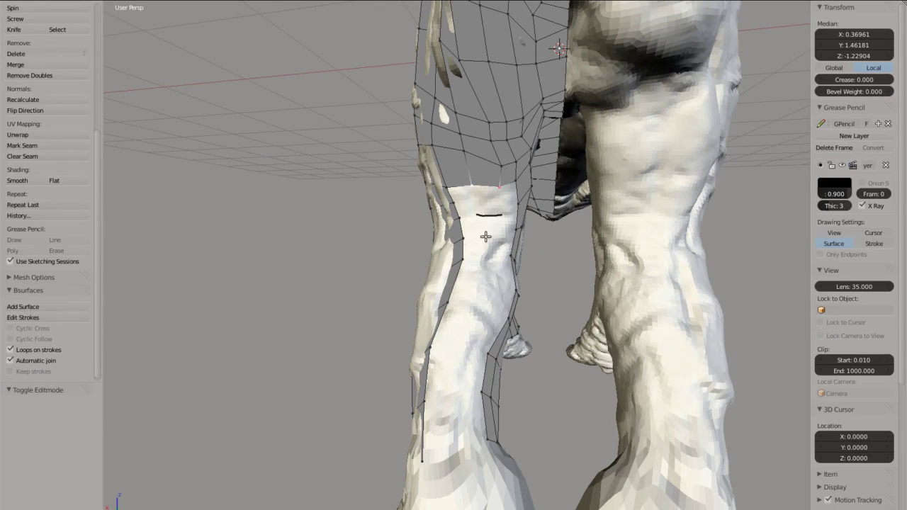
Turn the leg strokes into a mesh strip and delete its overlapping top faces
key("e")
middle_click_drag(479, 264, 512, 205)
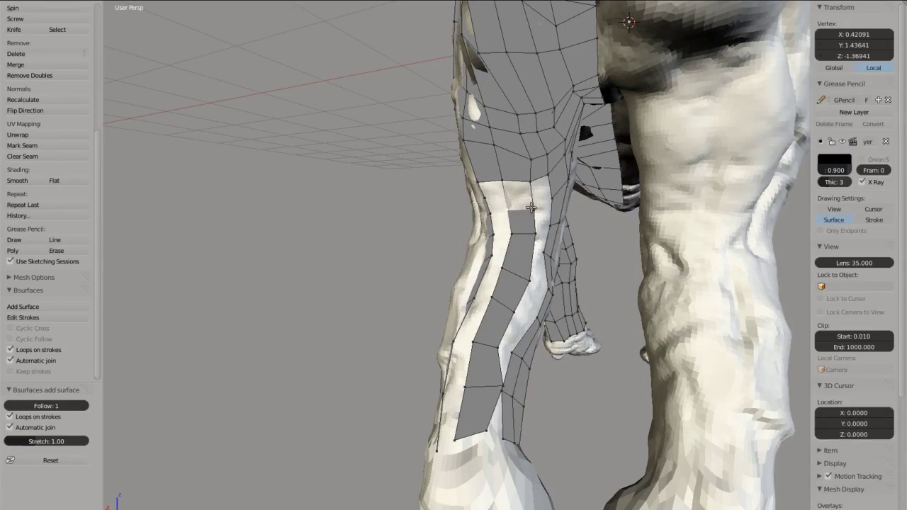
key("x")
left_click(512, 206)
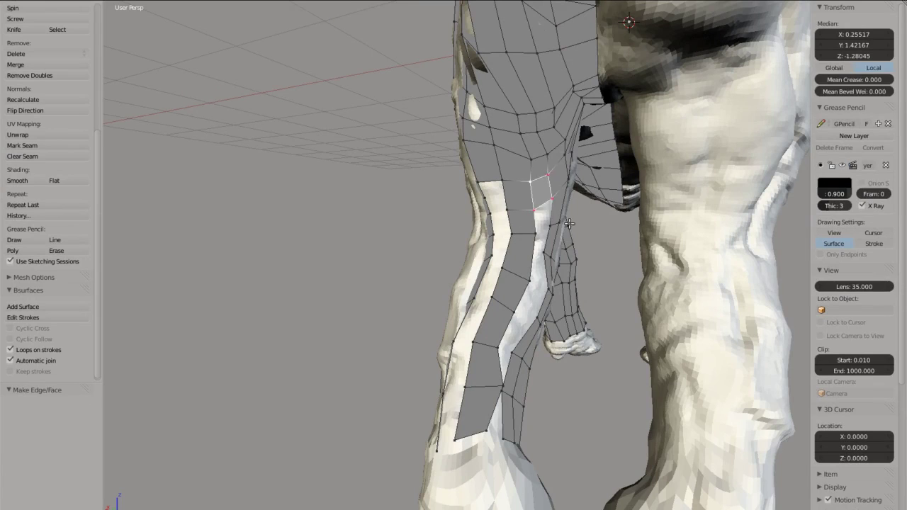
middle_click_drag(546, 246, 513, 262)
Bridge the two leg edge loops and delete the unwanted faces
right_click(513, 262)
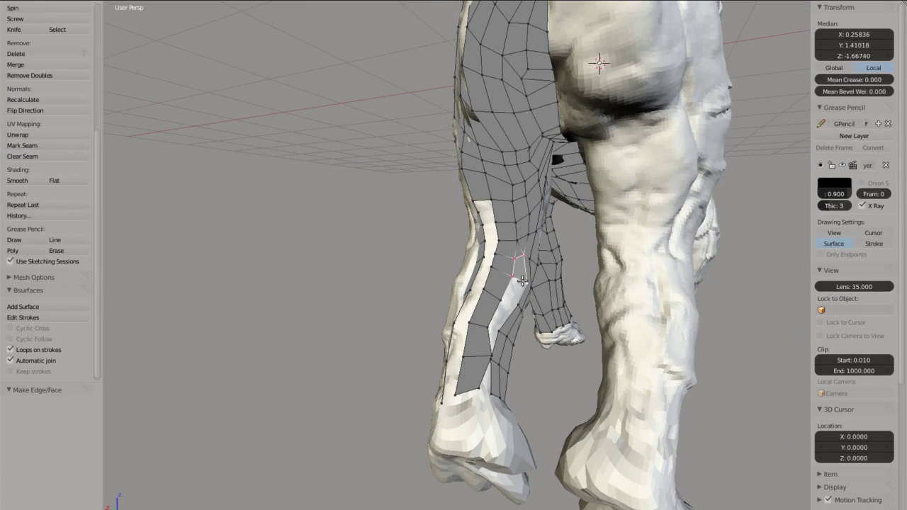
key("ctrl+e")
left_click(480, 388)
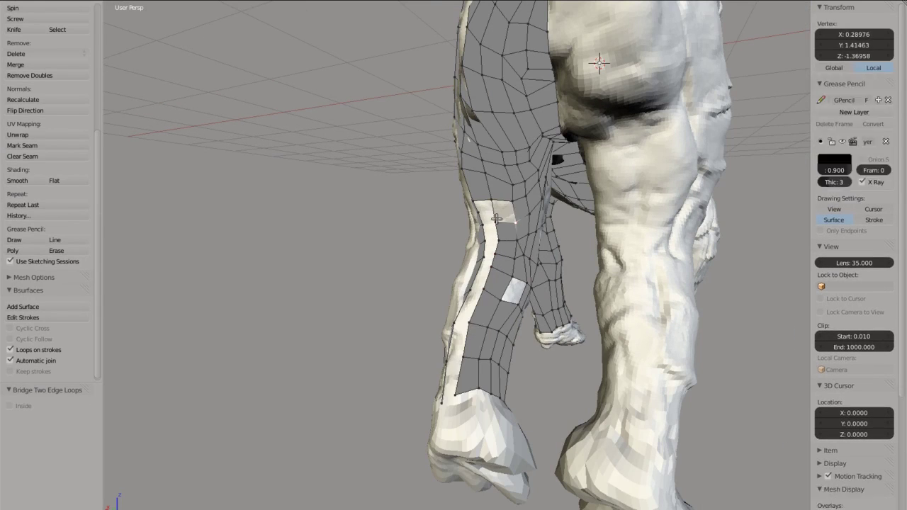
key("x")
left_click(491, 200)
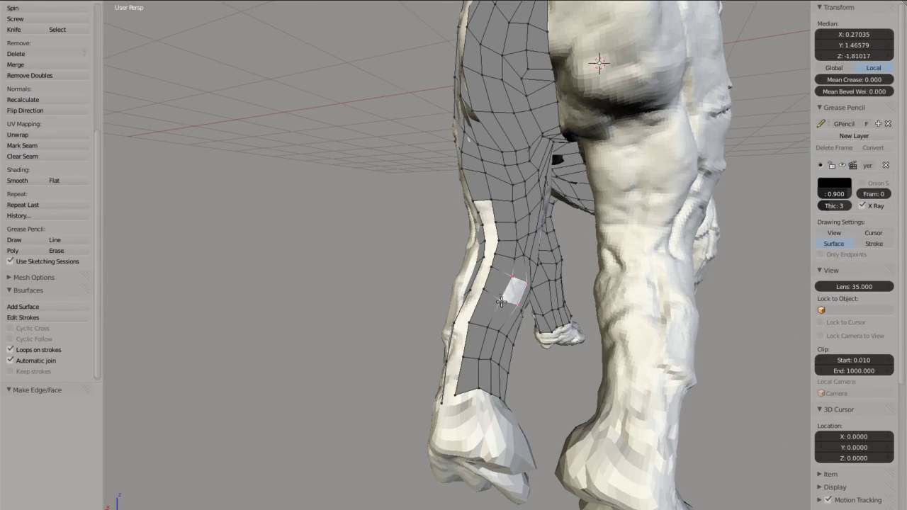
Move a stray vertex onto the sculpt surface and select the mesh border vertices
middle_click_drag(501, 302, 452, 280)
middle_click_drag(433, 192, 383, 255)
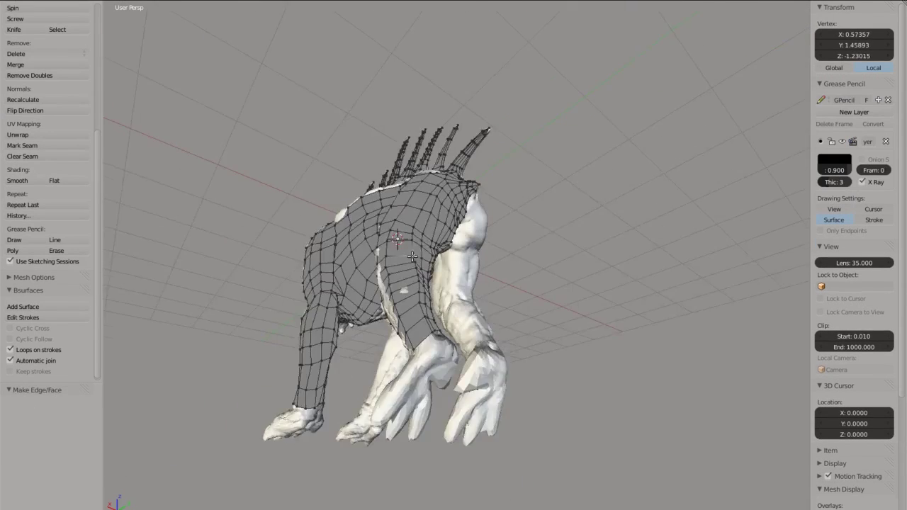
right_click_drag(380, 259, 374, 263)
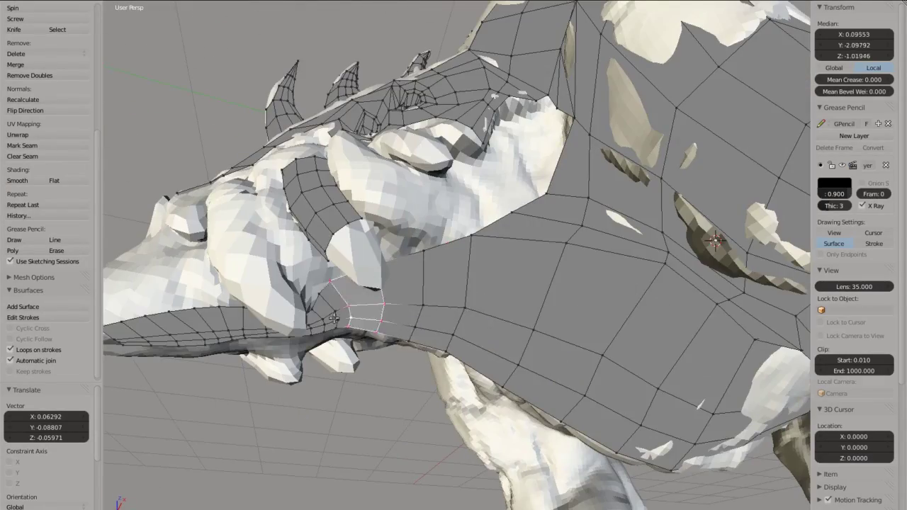
right_click(333, 319)
middle_click_drag(333, 319, 252, 83)
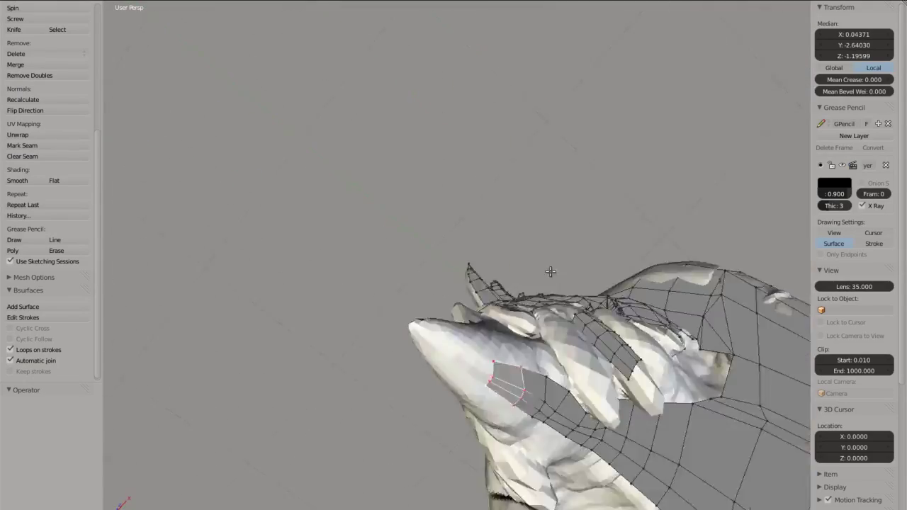
middle_click_drag(124, 79, 584, 250)
key("KP_3")
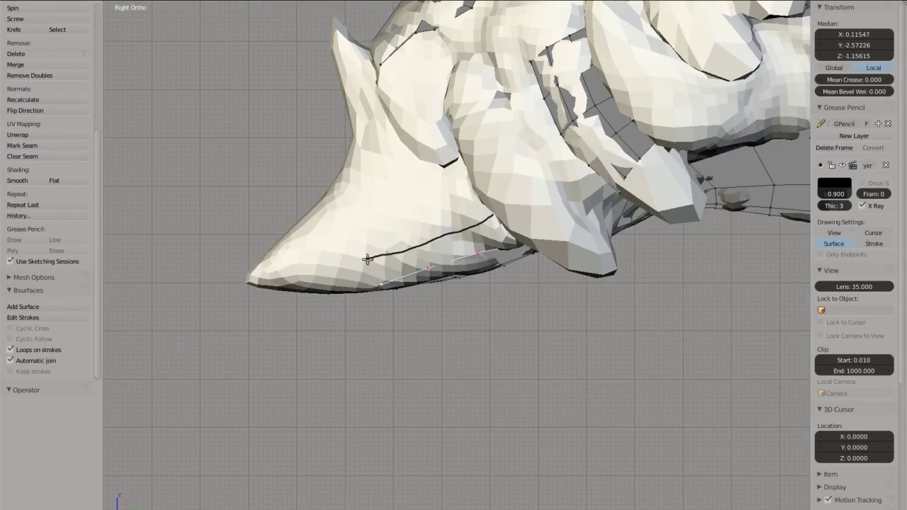
Build snout patches from guide strokes and merge selected vertices at their centre
key("e")
mouse_move(250, 231)
middle_mouse_down()
mouse_move(395, 258)
mouse_move(365, 263)
mouse_move(370, 195)
middle_mouse_up()
key("alt+m")
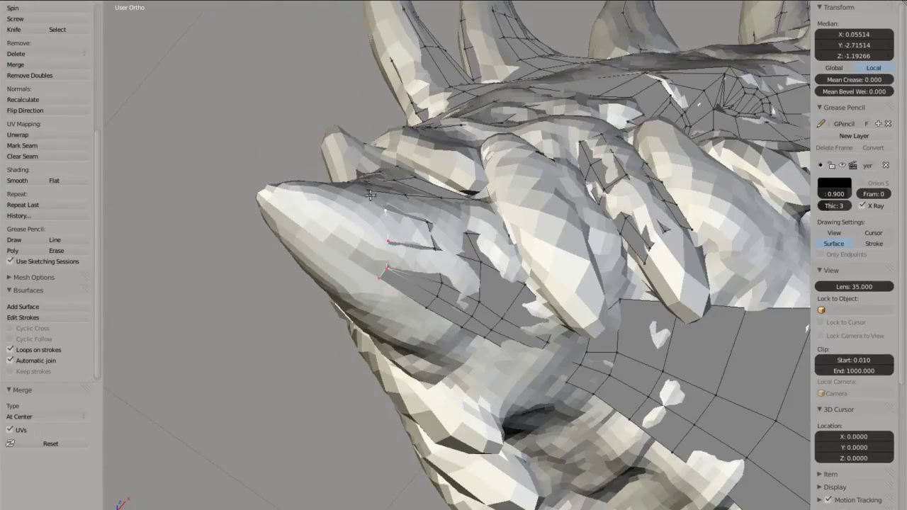
scroll(327, 320, "down", 5)
left_click_drag(327, 320, 267, 253)
scroll(348, 248, "up", 5)
key("e")
middle_click_drag(284, 201, 440, 276)
Reposition two snout vertices and join them with F
scroll(439, 275, "down", 5)
key("g")
left_click(416, 262)
scroll(416, 263, "up", 5)
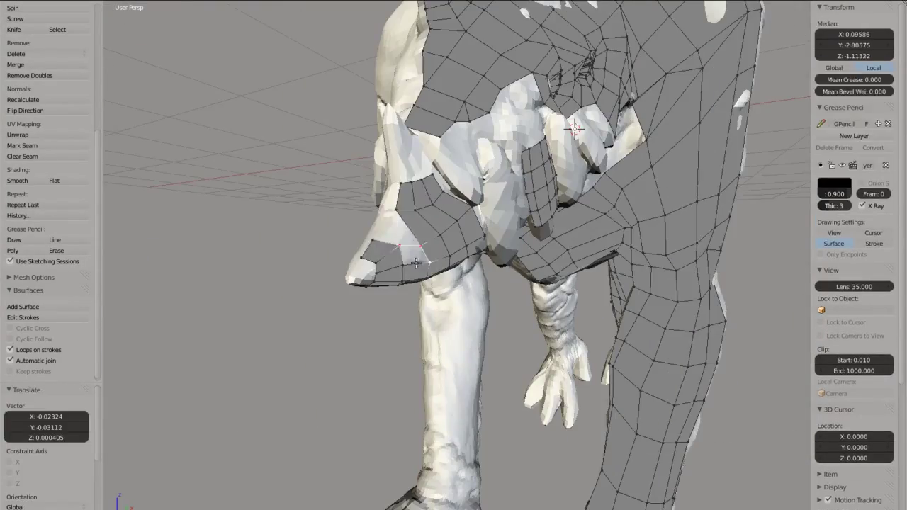
scroll(399, 242, "down", 5)
key("g")
left_click(394, 245)
scroll(392, 246, "up", 5)
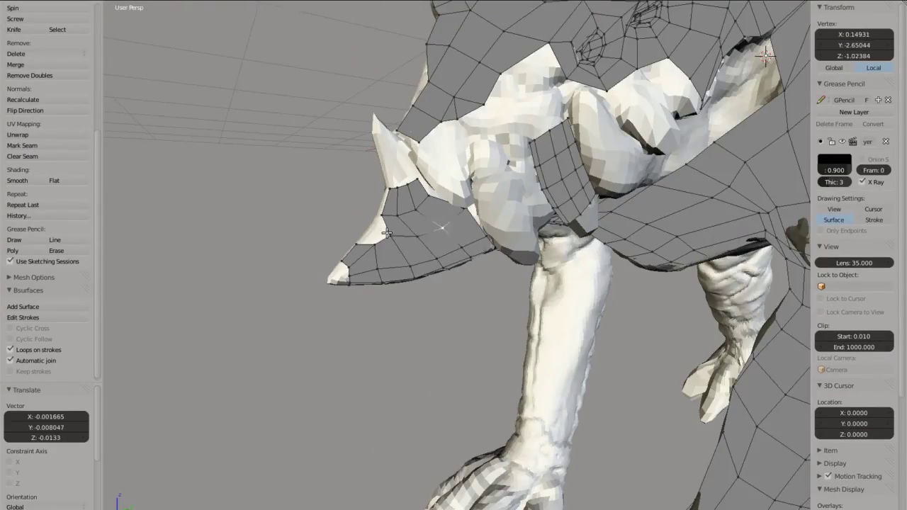
middle_click_drag(387, 233, 435, 250)
key("f")
scroll(435, 250, "up", 3)
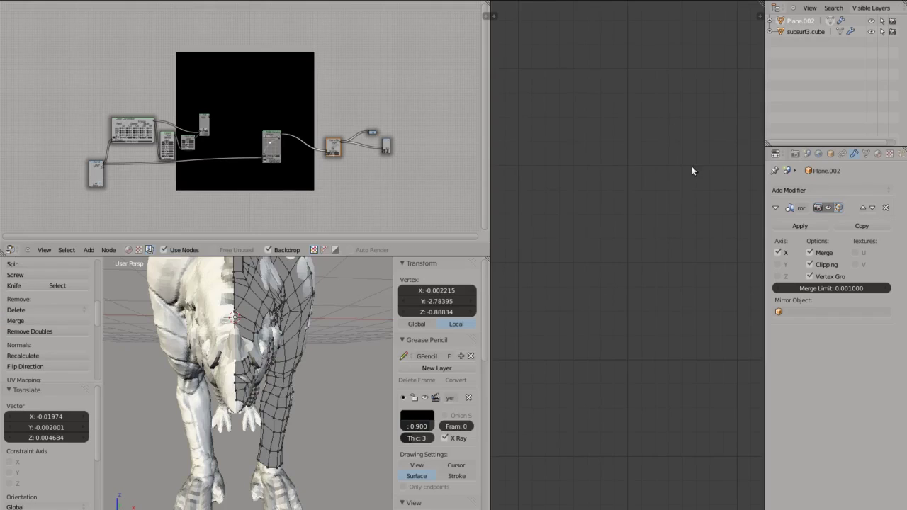
Slide a snout vertex along X onto the centre line
key("KP_3")
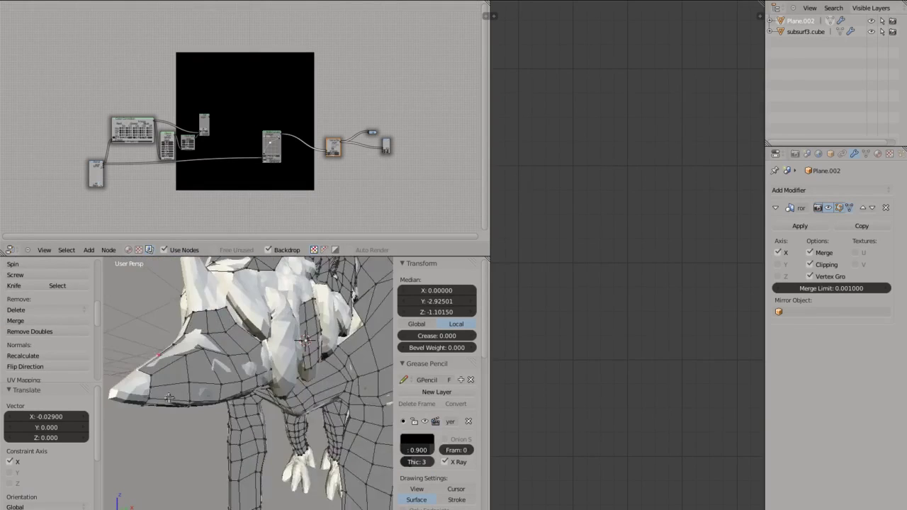
key("g")
key("x")
left_click(264, 424)
mouse_move(212, 428)
middle_mouse_down()
mouse_move(283, 294)
mouse_move(308, 300)
middle_mouse_up()
Extrude the head's border vertices and position them, checking front and side views
key("e")
left_click(282, 294)
key("KP_1")
left_click(235, 306)
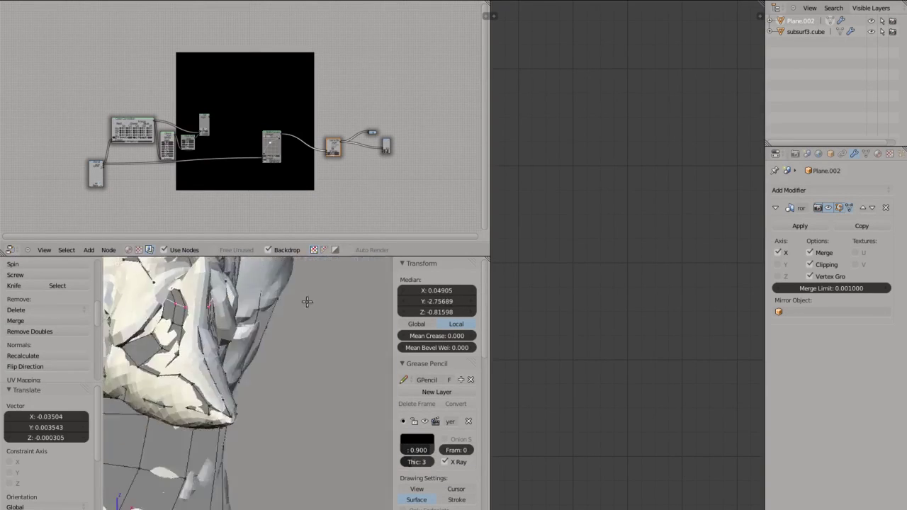
key("KP_3")
key("KP_1")
key("KP_3")
Maximise the 3D viewport to full screen and zoom in on the mesh
middle_click_drag(284, 337, 301, 331)
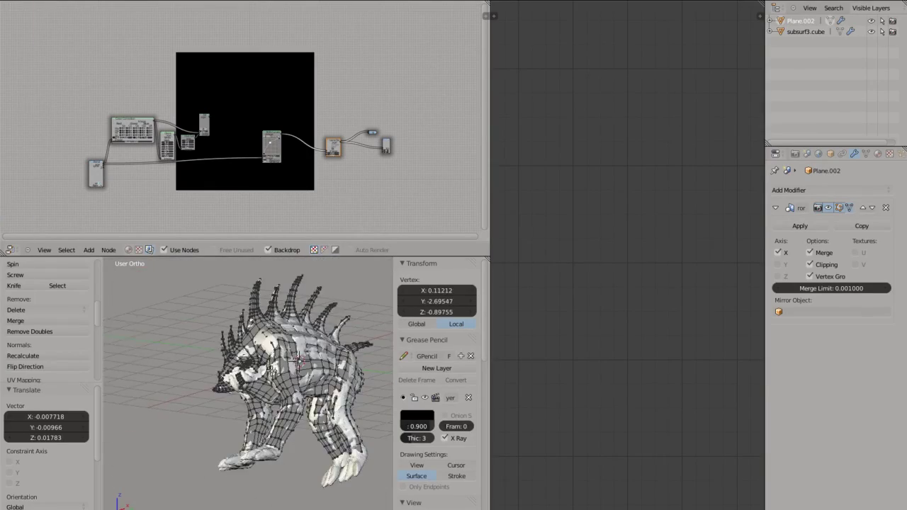
key("ctrl+Up")
scroll(376, 246, "up", 5)
scroll(375, 246, "up", 3)
Extrude vertices and fill new faces across the head retopology, undoing misplaced ones
scroll(376, 246, "up", 3)
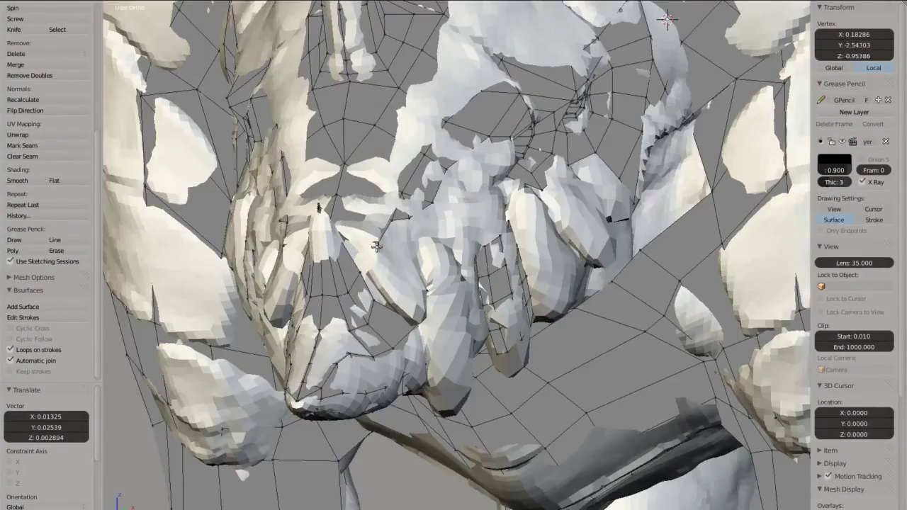
key("f")
scroll(375, 245, "down", 3)
mouse_move(376, 245)
middle_mouse_down()
mouse_move(367, 275)
mouse_move(387, 245)
mouse_move(437, 268)
mouse_move(397, 448)
middle_mouse_up()
key("ctrl+z")
key("e")
key("f")
key("ctrl+z")
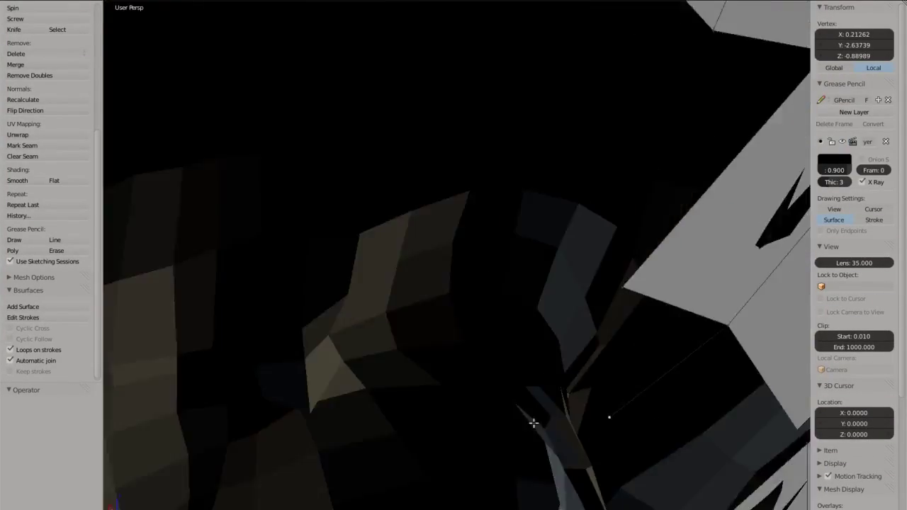
Join vertices at the back of the head and near the spikes with new faces
mouse_move(397, 448)
middle_mouse_down()
mouse_move(300, 294)
mouse_move(428, 312)
middle_mouse_up()
key("g")
left_click(300, 294)
key("ctrl+z")
key("f")
mouse_move(430, 336)
middle_mouse_down()
mouse_move(445, 328)
mouse_move(410, 323)
mouse_move(471, 333)
mouse_move(466, 303)
mouse_move(457, 353)
middle_mouse_up()
key("g")
left_click(409, 323)
right_click(410, 323, "shift")
key("f")
scroll(466, 304, "down", 3)
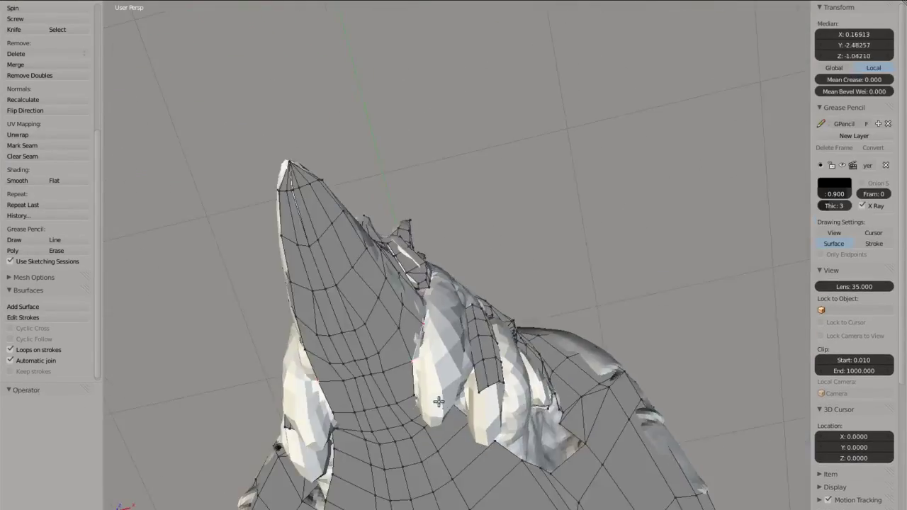
Turn two guide strokes over the hand into a Bsurfaces patch and tidy its faces
left_click_drag(456, 353, 489, 383)
middle_click_drag(489, 383, 425, 297)
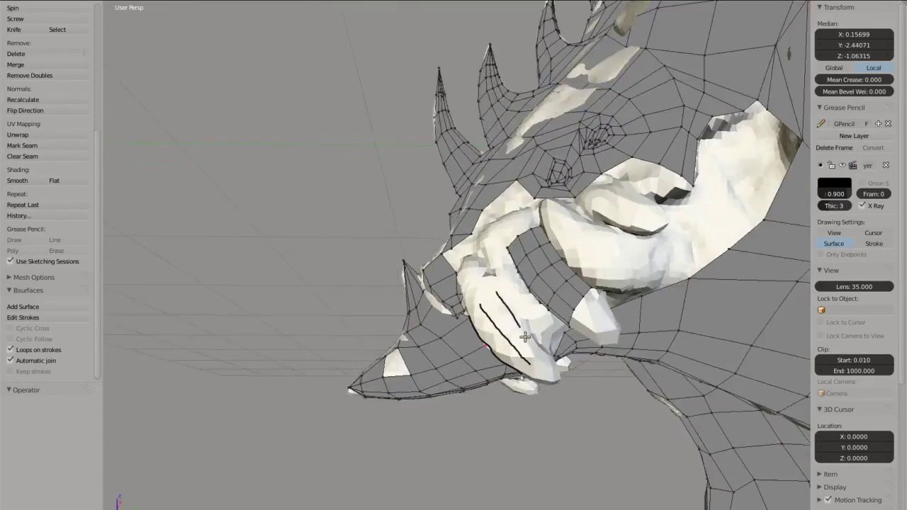
left_click(61, 306)
left_click(416, 369)
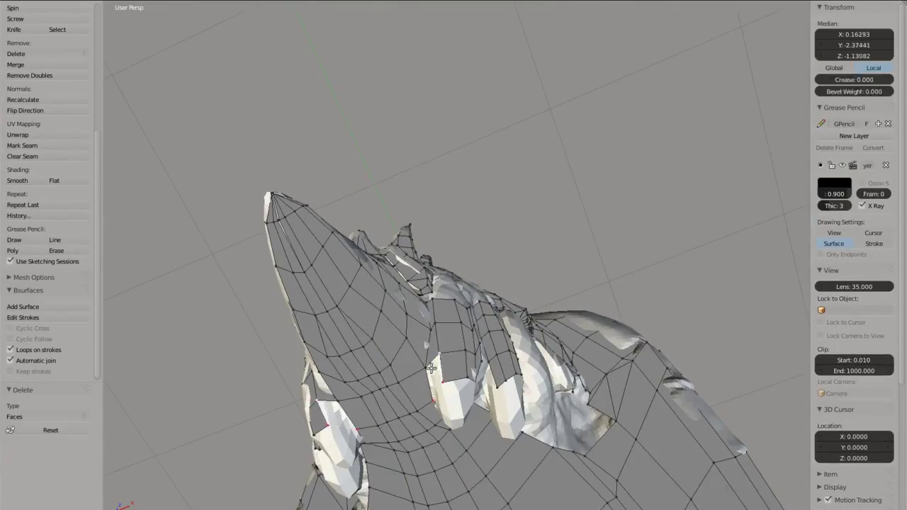
key("f")
Slide a head vertex along the X axis into place
mouse_move(417, 368)
middle_mouse_down()
mouse_move(489, 284)
mouse_move(583, 290)
middle_mouse_up()
key("g")
key("x")
left_click(489, 284)
scroll(489, 284, "down", 5)
right_click_drag(582, 290, 588, 292)
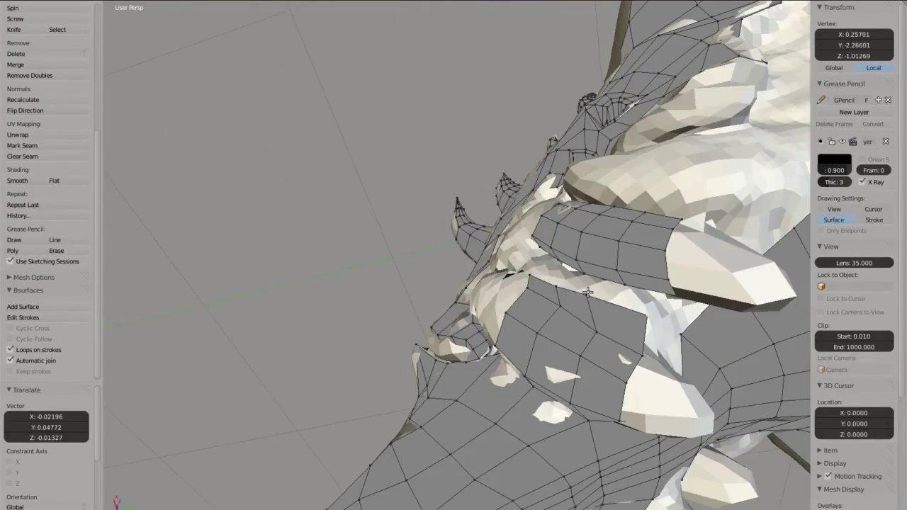
middle_click_drag(538, 275, 560, 334)
Extrude the mesh border near the spiky back and close it with a face
right_click(560, 334, "shift")
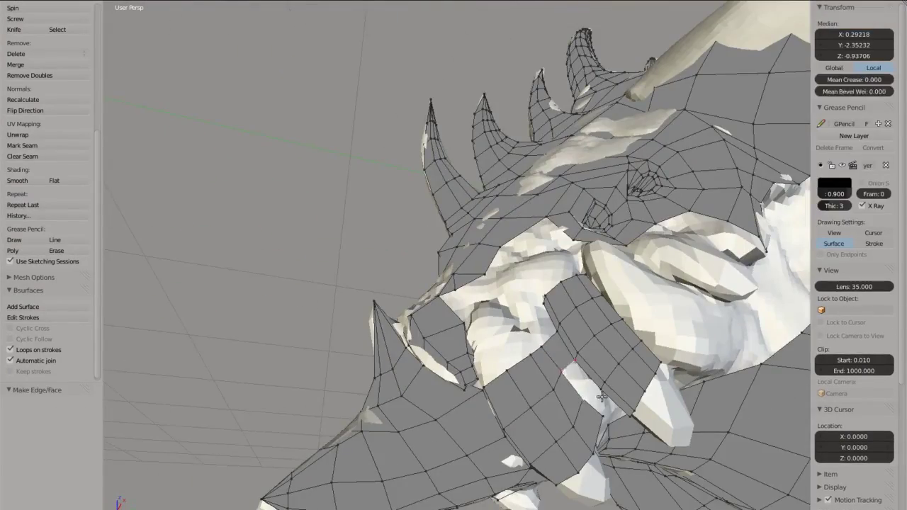
mouse_move(601, 397)
middle_mouse_down()
mouse_move(467, 320)
mouse_move(526, 357)
mouse_move(505, 352)
middle_mouse_up()
key("e")
left_click(468, 320)
right_click(526, 357)
key("f")
Nudge a vertex slightly, then extrude and fill another face on the mesh
key("f")
right_click(510, 347)
right_click_drag(504, 353, 506, 353)
middle_click_drag(506, 352, 510, 356)
right_click_drag(511, 355, 511, 356)
mouse_move(511, 357)
middle_mouse_down()
mouse_move(507, 363)
mouse_move(504, 345)
mouse_move(482, 366)
mouse_move(408, 345)
middle_mouse_up()
right_click(509, 360, "shift")
key("e")
left_click(508, 362)
key("f")
Fill a face on the chest and extrude a connected vertex on the head
right_click_drag(407, 344, 406, 344)
middle_click_drag(455, 352, 399, 137)
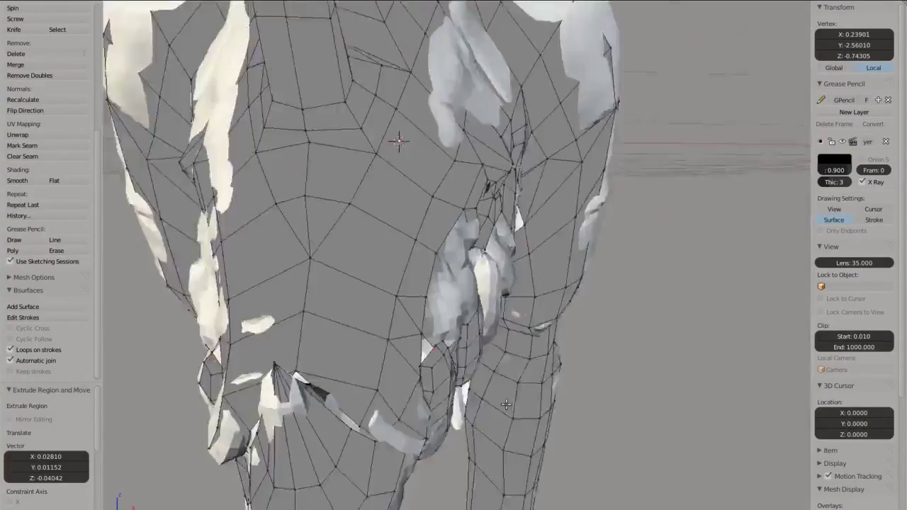
right_click(531, 189, "shift")
key("f")
mouse_move(531, 189)
middle_mouse_down()
mouse_move(556, 379)
mouse_move(522, 376)
mouse_move(464, 336)
mouse_move(520, 352)
mouse_move(581, 340)
middle_mouse_up()
right_click(530, 377)
key("e")
left_click(520, 352)
right_click(522, 371, "shift")
key("f")
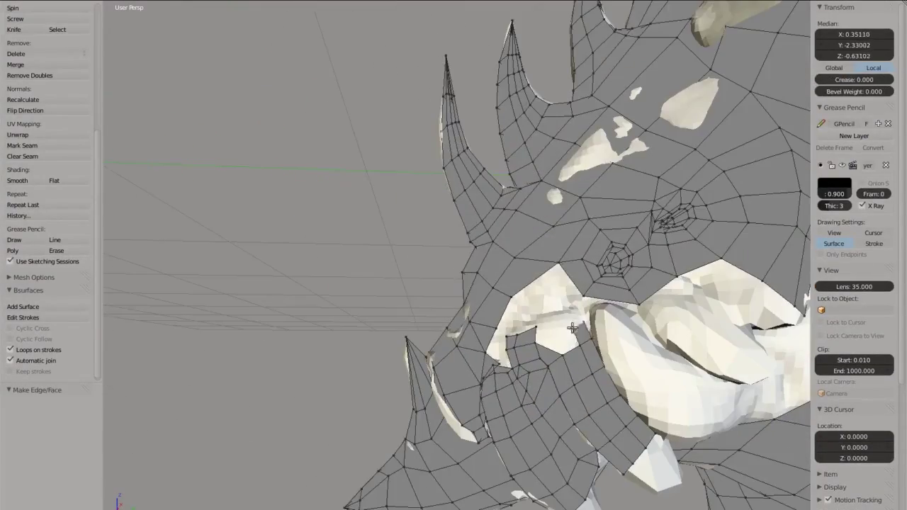
Select a face between head and torso and shift it slightly
scroll(572, 327, "up", 3)
right_click(578, 380, "shift")
right_click_drag(597, 381, 595, 379)
mouse_move(595, 380)
middle_mouse_down()
mouse_move(421, 352)
mouse_move(472, 383)
middle_mouse_up()
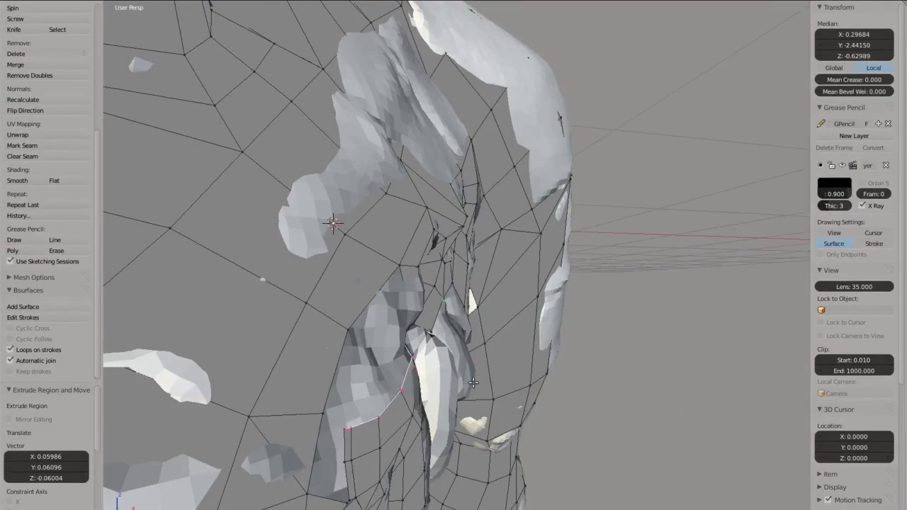
Check the whole creature in object mode and local view, then return to editing
key("Tab")
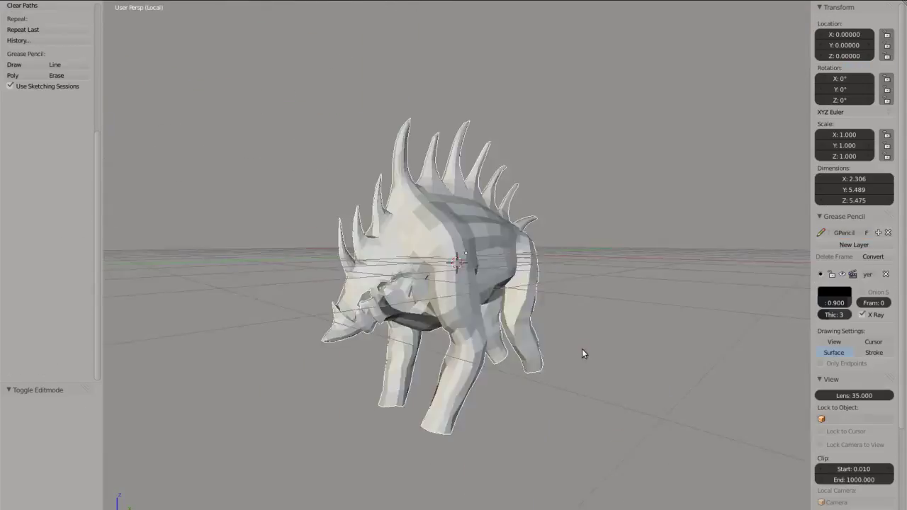
key("KP_Divide")
key("Tab")
key("Tab")
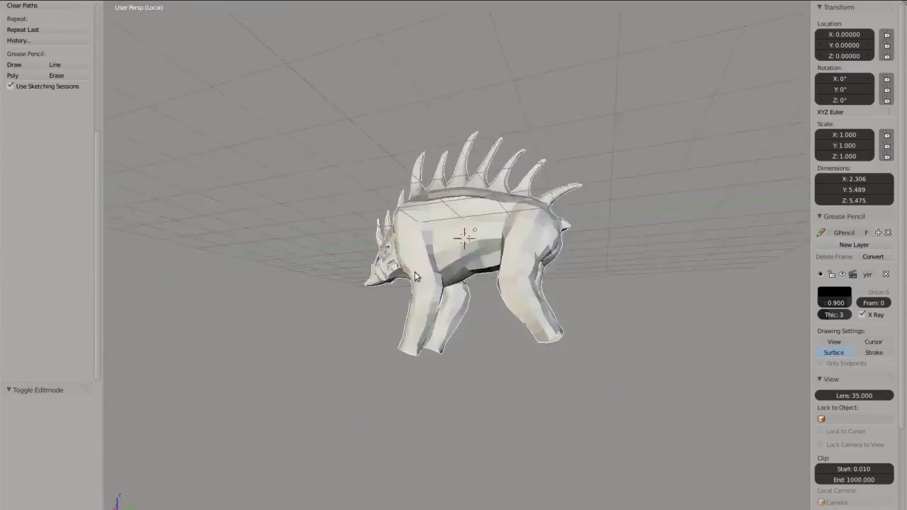
key("Tab")
key("KP_Divide")
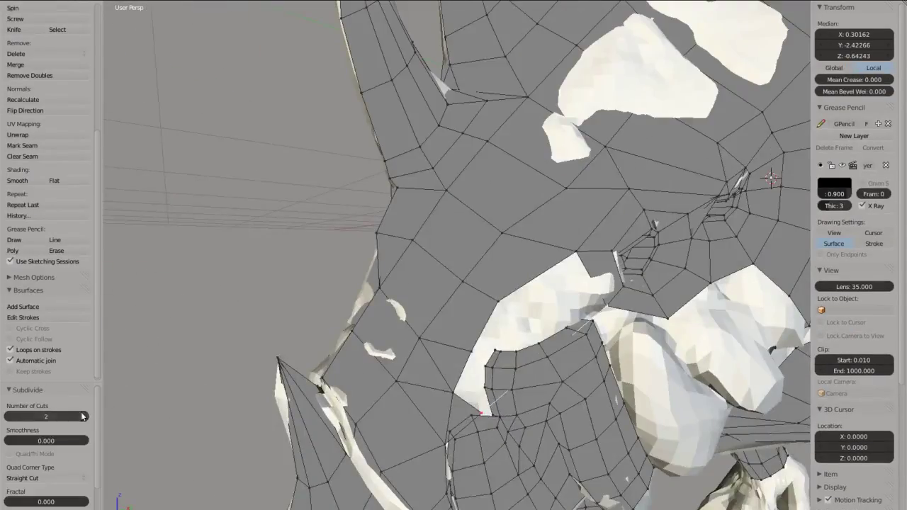
Fill and extrude new faces on the head, then delete unwanted faces
middle_click_drag(397, 340, 429, 364)
key("f")
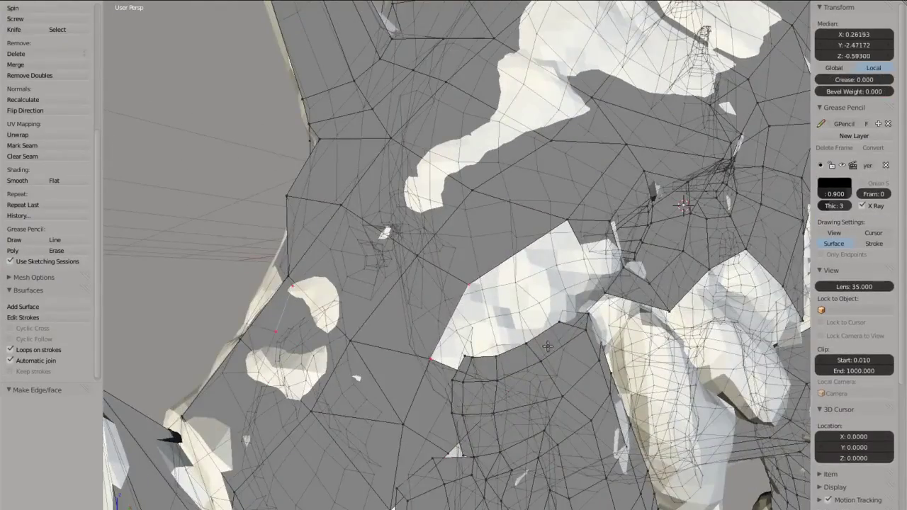
mouse_move(548, 346)
middle_mouse_down()
mouse_move(496, 352)
mouse_move(317, 427)
mouse_move(396, 400)
mouse_move(543, 377)
mouse_move(539, 329)
mouse_move(541, 411)
mouse_move(557, 345)
mouse_move(688, 201)
middle_mouse_up()
right_click(496, 352, "shift")
key("e")
key("f")
key("x")
key("f")
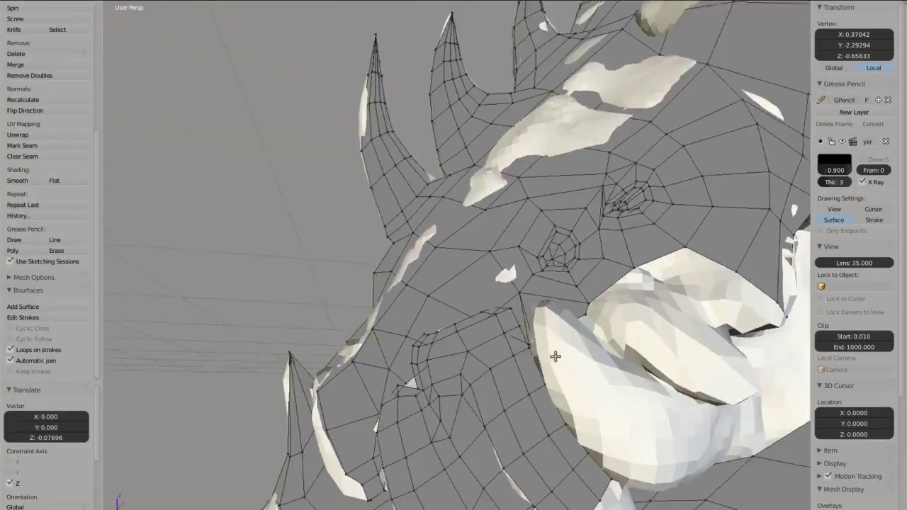
Slide vertices along X, delete more faces at the mouth corner, and change the top area's editor type
key("g")
key("x")
left_click(555, 357)
mouse_move(555, 356)
middle_mouse_down()
mouse_move(485, 334)
mouse_move(479, 355)
middle_mouse_up()
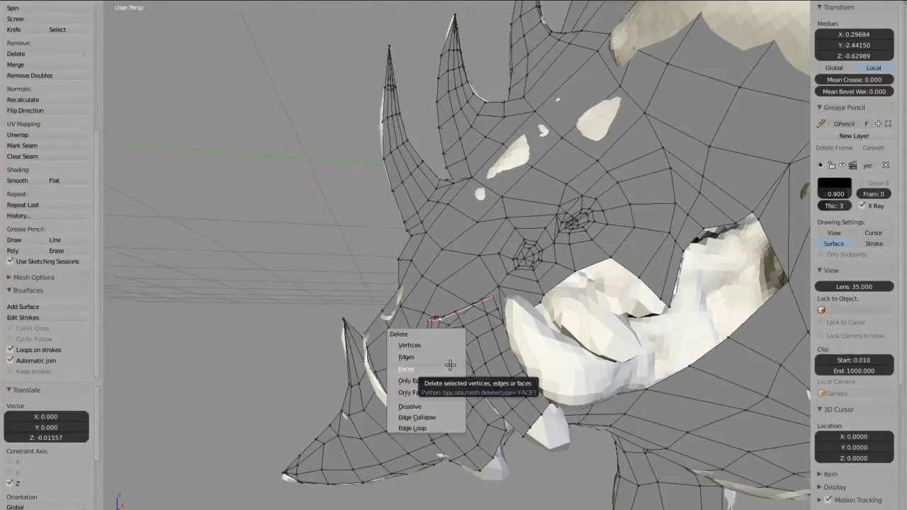
middle_click_drag(454, 327, 481, 300)
middle_click_drag(486, 372, 442, 390)
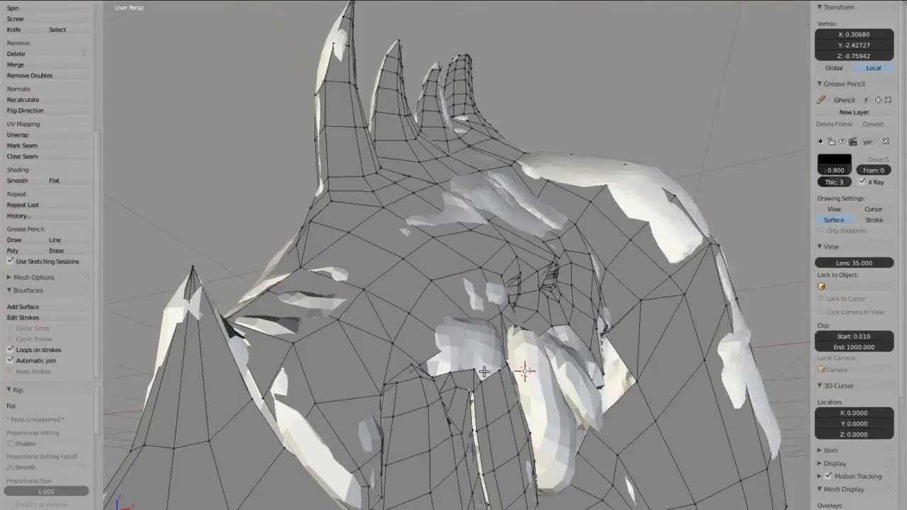
key("x")
left_click(441, 392)
Show the dragon reference painting, then maximize the 3D view around the head
left_click(39, 181)
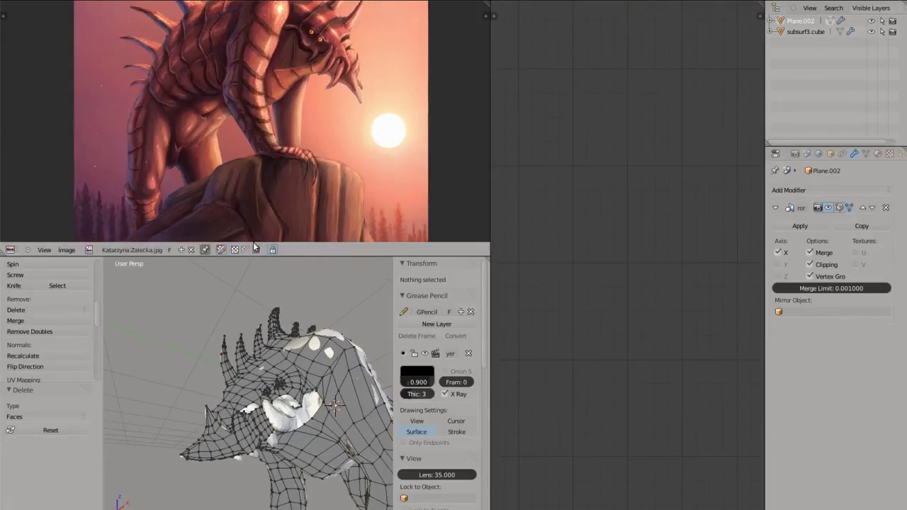
key("ctrl+Up")
mouse_move(646, 375)
middle_mouse_down()
mouse_move(645, 320)
mouse_move(419, 362)
mouse_move(486, 350)
mouse_move(520, 420)
mouse_move(489, 408)
mouse_move(547, 388)
middle_mouse_up()
Delete stray vertices and extrude a new vertex from the head mesh
key("x")
left_click(450, 331)
right_click(520, 420)
key("e")
left_click(479, 403)
Fill three new faces between selected vertices on the cheek
key("f")
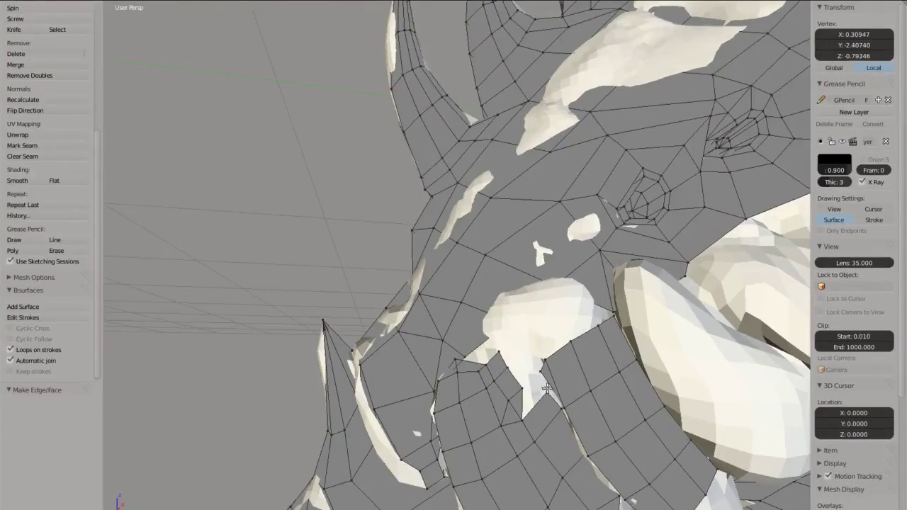
middle_click_drag(499, 360, 500, 368)
key("f")
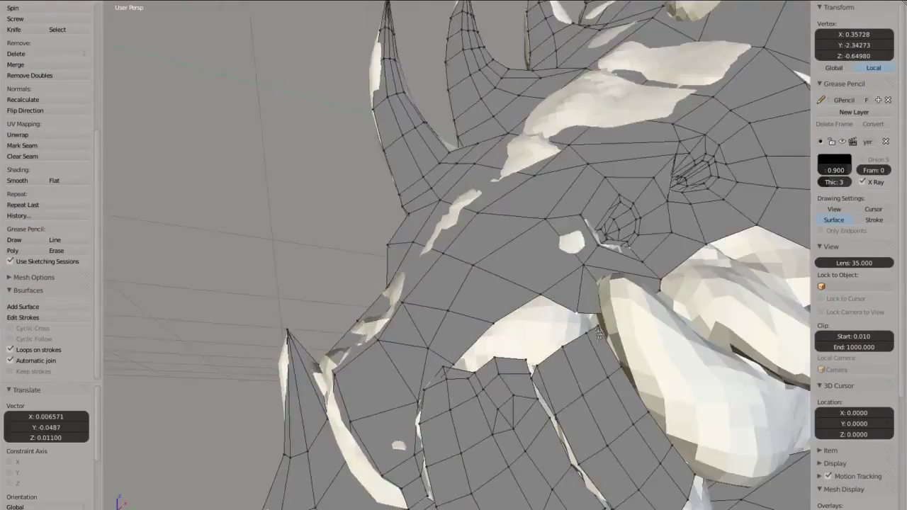
mouse_move(552, 339)
middle_mouse_down()
mouse_move(607, 383)
mouse_move(626, 293)
mouse_move(688, 237)
mouse_move(440, 312)
mouse_move(492, 300)
mouse_move(426, 355)
middle_mouse_up()
right_click(607, 383)
key("f")
right_click(626, 293, "shift")
Slide two cheek vertices along X and view the head from the right side
right_click(440, 312)
right_click(467, 313, "shift")
right_click_drag(425, 354, 418, 358)
mouse_move(418, 358)
middle_mouse_down()
mouse_move(363, 396)
mouse_move(784, 308)
middle_mouse_up()
key("KP_3")
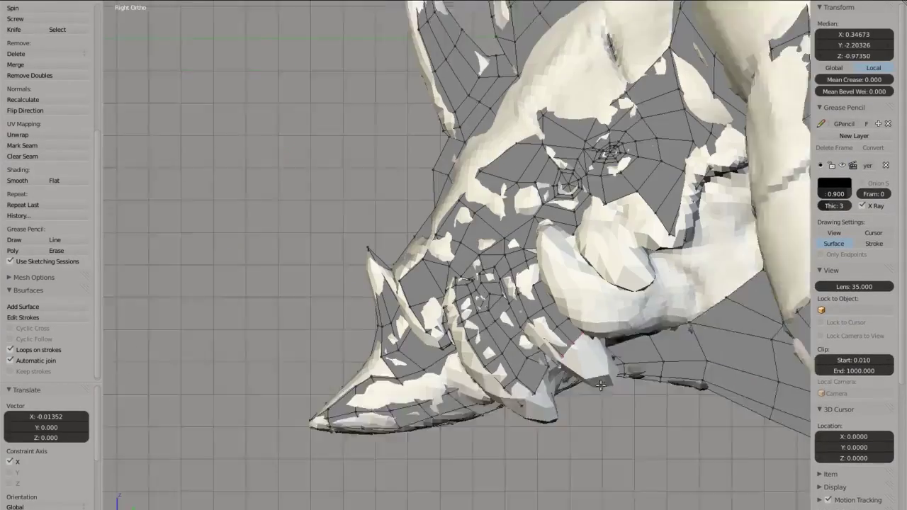
Extrude a chain of new vertices down over the jaw
key("e")
left_click(687, 431)
right_click_drag(647, 448, 642, 411)
middle_click_drag(642, 411, 542, 403)
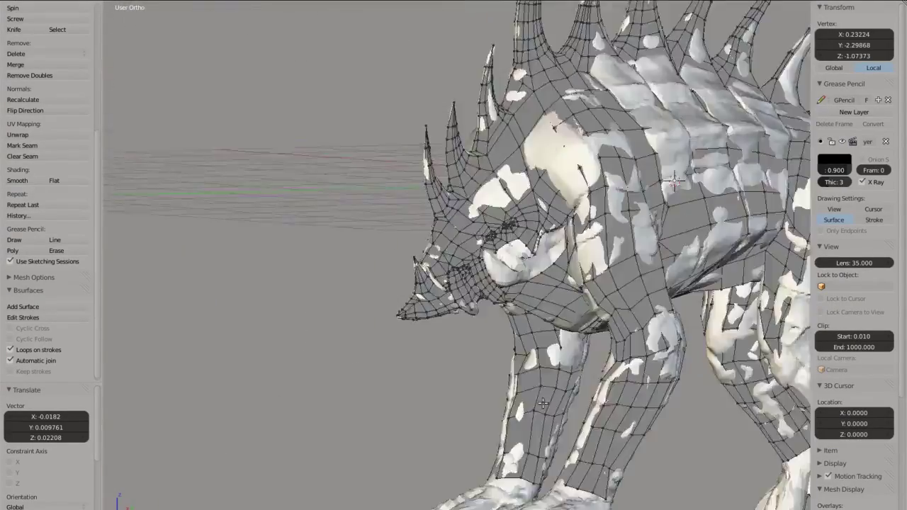
scroll(542, 402, "up", 5)
key("e")
left_click(427, 367)
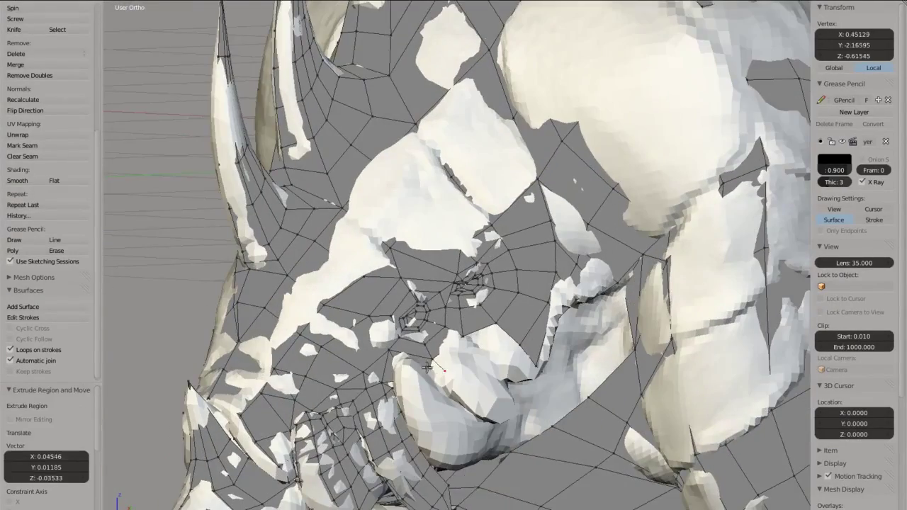
middle_click_drag(454, 383, 421, 454)
key("e")
left_click(498, 472)
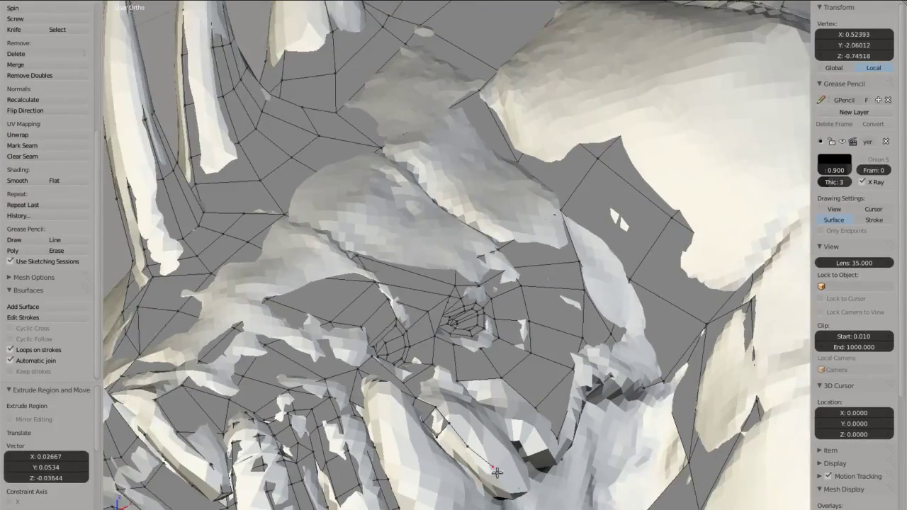
key("e")
left_click(432, 409)
Select two jaw vertices and switch to Front Ortho view
mouse_move(502, 458)
middle_mouse_down()
mouse_move(432, 409)
mouse_move(526, 392)
mouse_move(431, 410)
mouse_move(359, 480)
middle_mouse_up()
right_click(510, 398)
right_click(494, 398)
key("KP_1")
Fill new faces and extrude vertices to extend the retopology cage around the head
key("f")
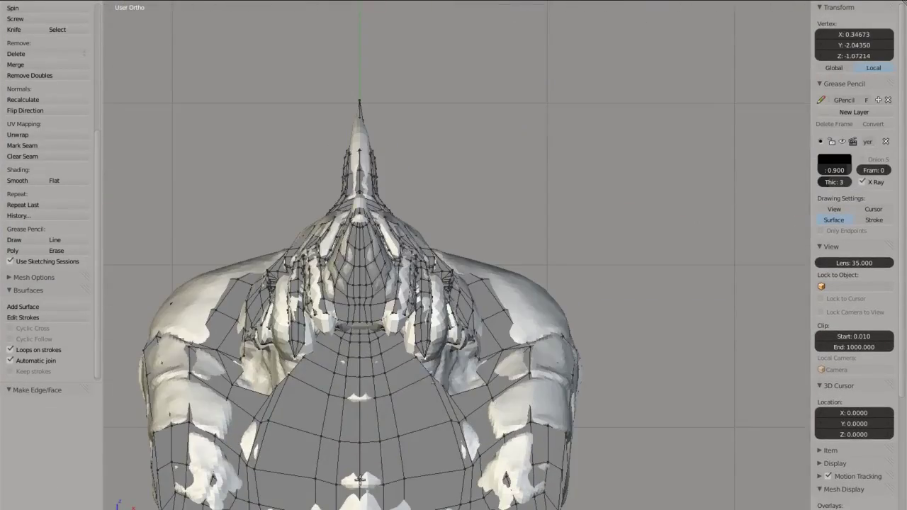
right_click_drag(413, 360, 415, 361)
middle_click_drag(415, 361, 530, 411)
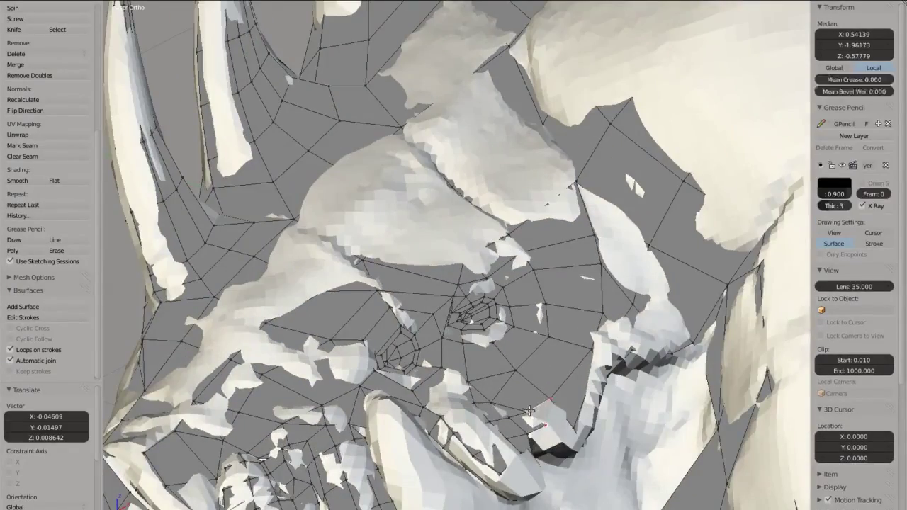
mouse_move(565, 443)
middle_mouse_down()
mouse_move(565, 403)
mouse_move(540, 385)
mouse_move(574, 380)
mouse_move(516, 385)
mouse_move(577, 420)
mouse_move(560, 432)
mouse_move(586, 457)
mouse_move(552, 426)
mouse_move(537, 388)
mouse_move(454, 278)
middle_mouse_up()
key("f")
key("e")
left_click(557, 383)
key("f")
key("g")
left_click(594, 363)
right_click(540, 409)
key("e")
left_click(567, 439)
Select two elements on the mesh and delete their edges
scroll(553, 425, "down", 5)
scroll(538, 397, "down", 4)
scroll(454, 278, "down", 2)
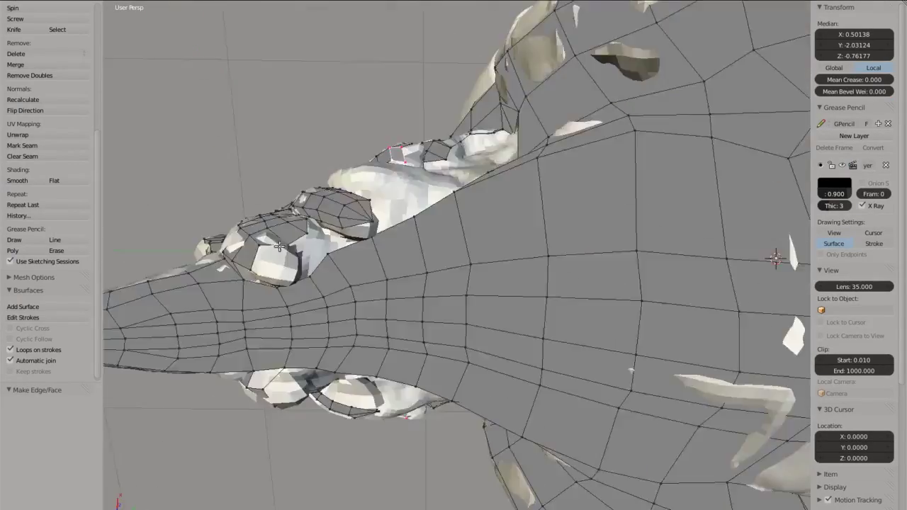
mouse_move(436, 246)
middle_mouse_down()
mouse_move(369, 388)
mouse_move(631, 347)
mouse_move(626, 133)
mouse_move(322, 282)
mouse_move(297, 341)
middle_mouse_up()
right_click(369, 388)
right_click(631, 347)
key("x")
left_click(632, 347)
Extrude the selected vertices and move a single vertex into place
right_click(322, 282)
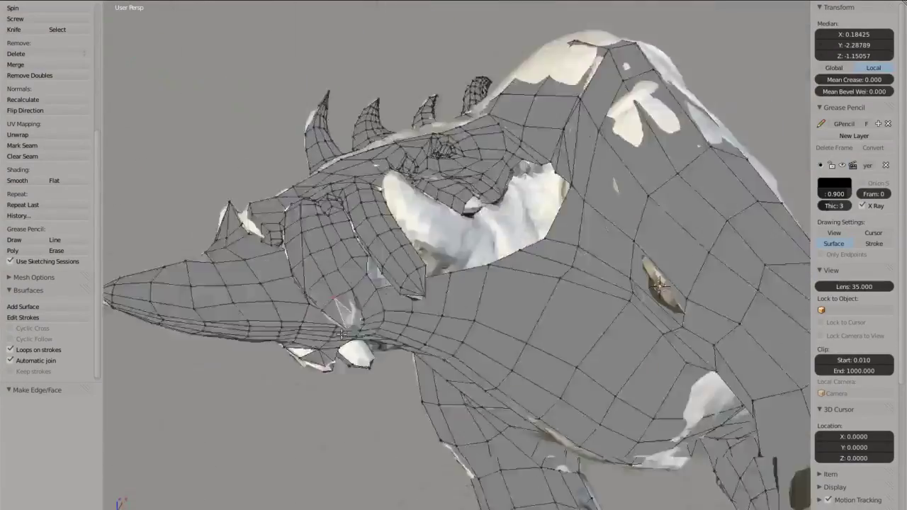
mouse_move(304, 302)
middle_mouse_down()
mouse_move(369, 354)
mouse_move(423, 365)
middle_mouse_up()
key("e")
left_click(374, 358)
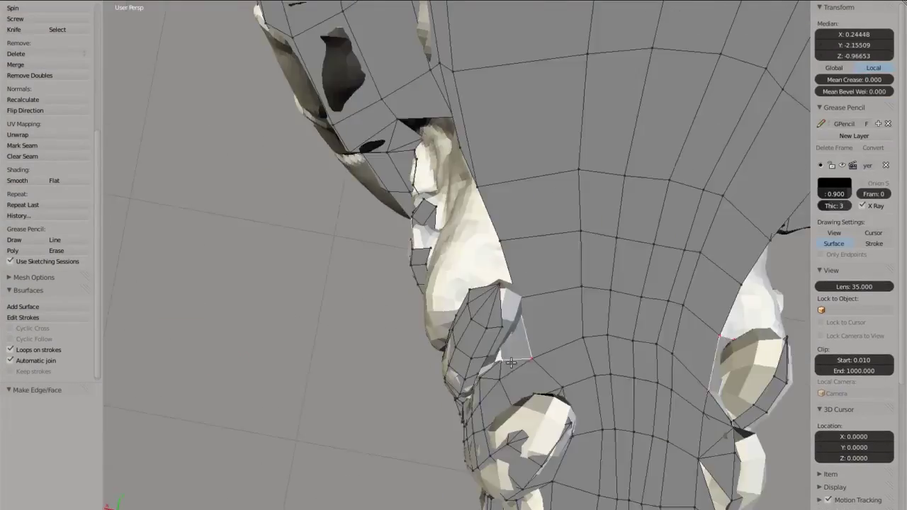
right_click(424, 365)
right_click_drag(466, 378, 470, 382)
Extrude a chain of new vertices beside the eye to cover the cheek holes
middle_click_drag(470, 382, 515, 408)
mouse_move(470, 389)
middle_mouse_down()
mouse_move(405, 345)
mouse_move(430, 376)
mouse_move(451, 354)
mouse_move(441, 321)
middle_mouse_up()
key("e")
left_click(440, 377)
key("e")
left_click(439, 353)
right_click(439, 358, "shift")
key("e")
left_click(441, 357)
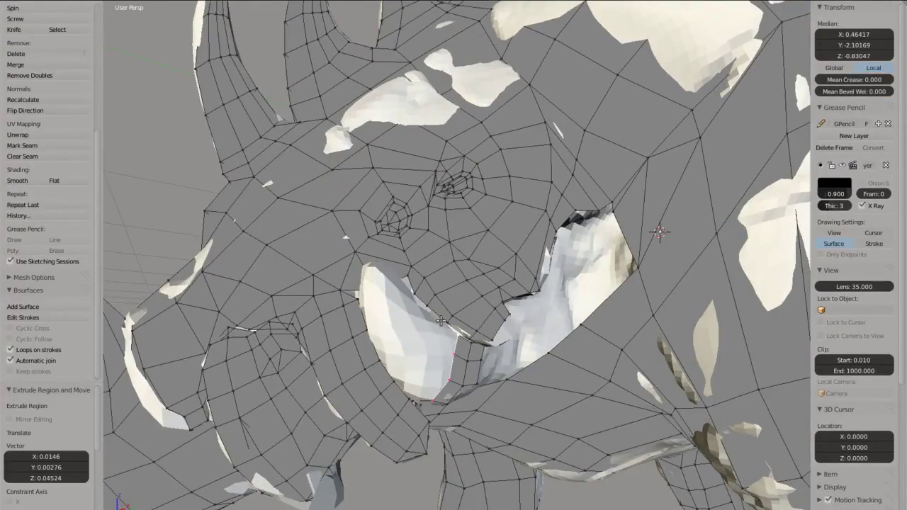
Undo the latest face deletion and extrusions, stepping back and forth through history
key("ctrl+z")
key("x")
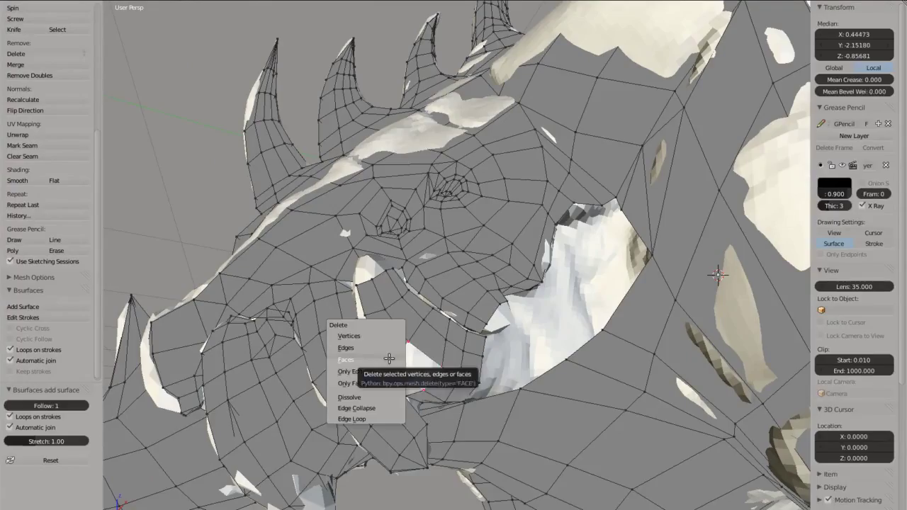
key("ctrl+z")
key("ctrl+z")
key("ctrl+z")
key("ctrl+shift+z")
key("ctrl+z")
key("ctrl+z")
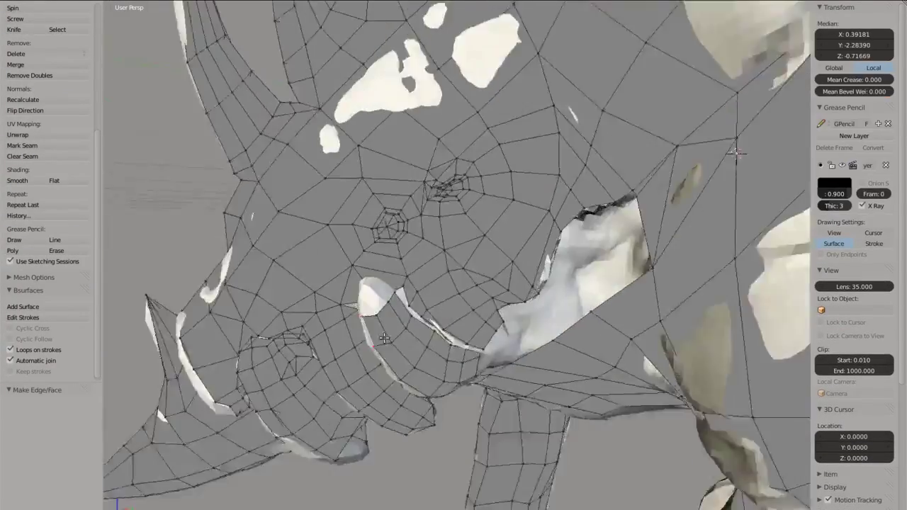
key("ctrl+z")
middle_click_drag(385, 261, 495, 326)
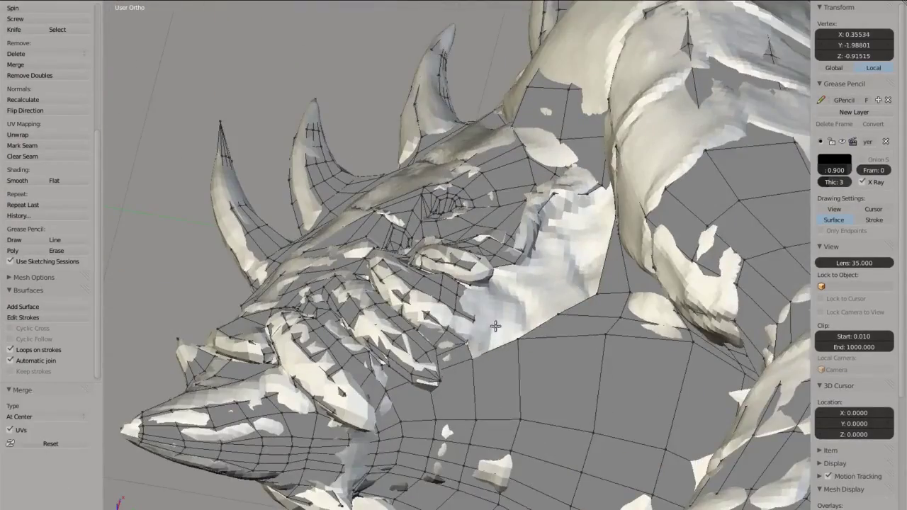
Keep undoing the recent vertex edits back to the whole wireframe cage
key("ctrl+z")
key("ctrl+z")
key("ctrl+z")
key("ctrl+z")
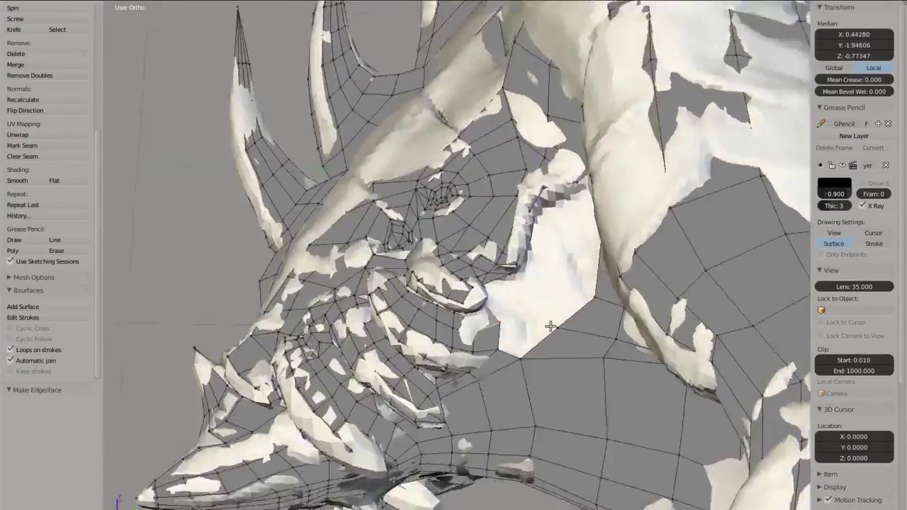
key("ctrl+z")
key("ctrl+z")
key("ctrl+z")
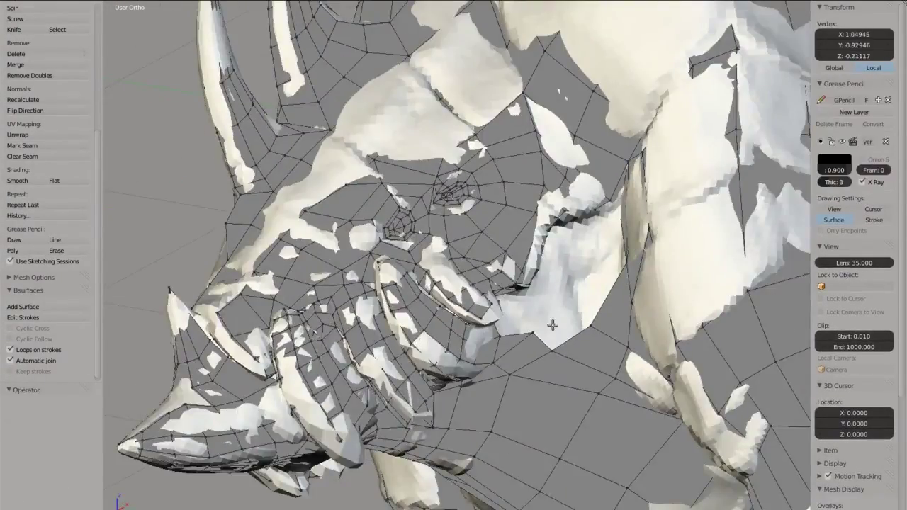
key("ctrl+z")
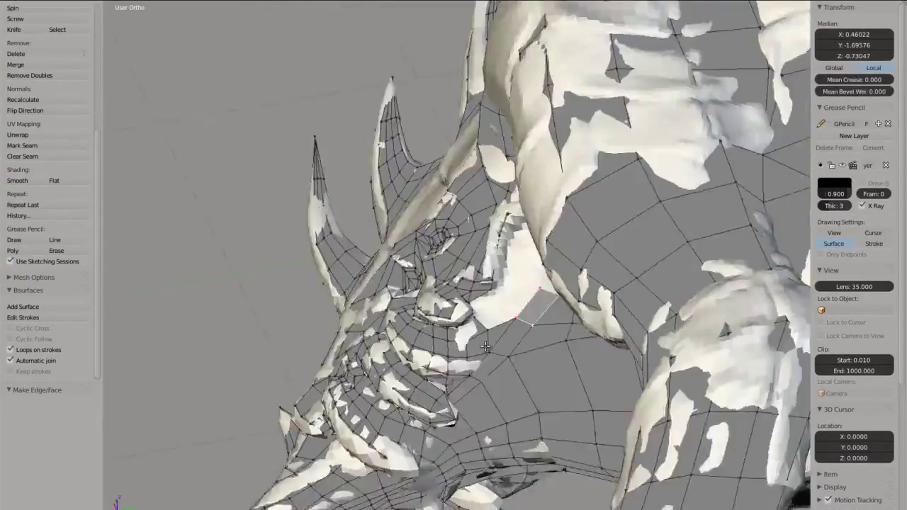
key("ctrl+z")
key("ctrl+z")
key("ctrl+z")
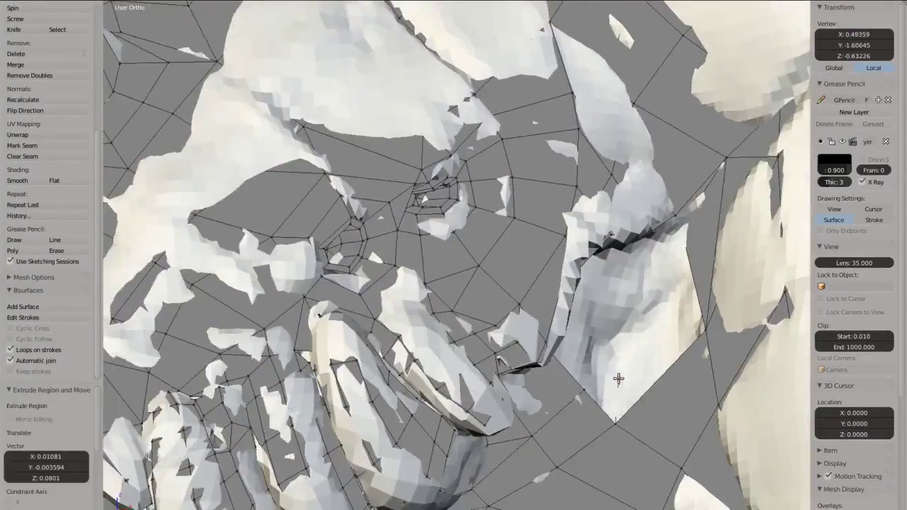
key("ctrl+z")
key("ctrl+z")
key("ctrl+z")
key("ctrl+z")
key("ctrl+z")
key("ctrl+z")
key("ctrl+z")
key("ctrl+z")
key("ctrl+z")
key("ctrl+z")
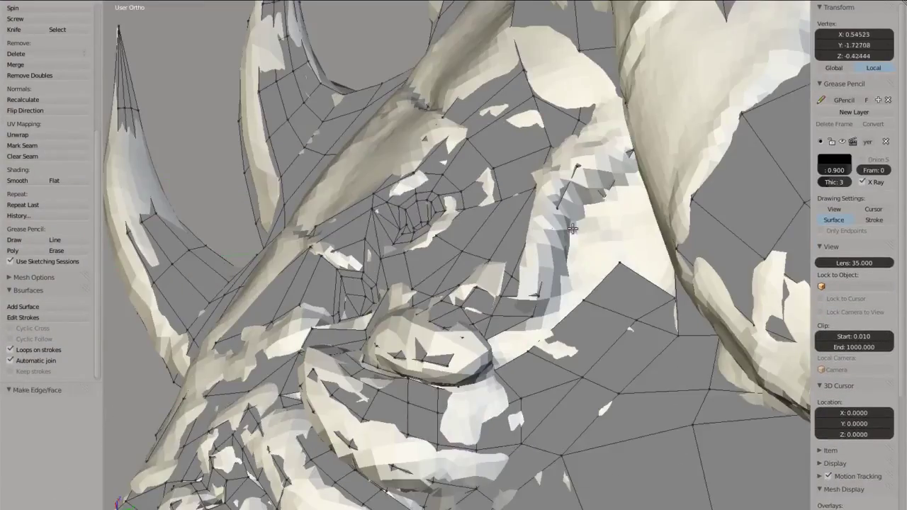
key("ctrl+z")
key("ctrl+z")
key("ctrl+z")
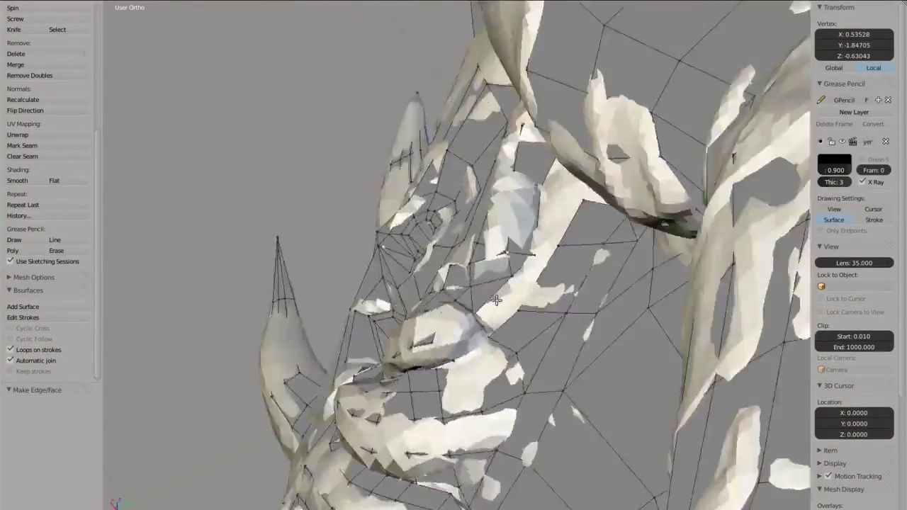
key("ctrl+z")
key("ctrl+z")
key("ctrl+z")
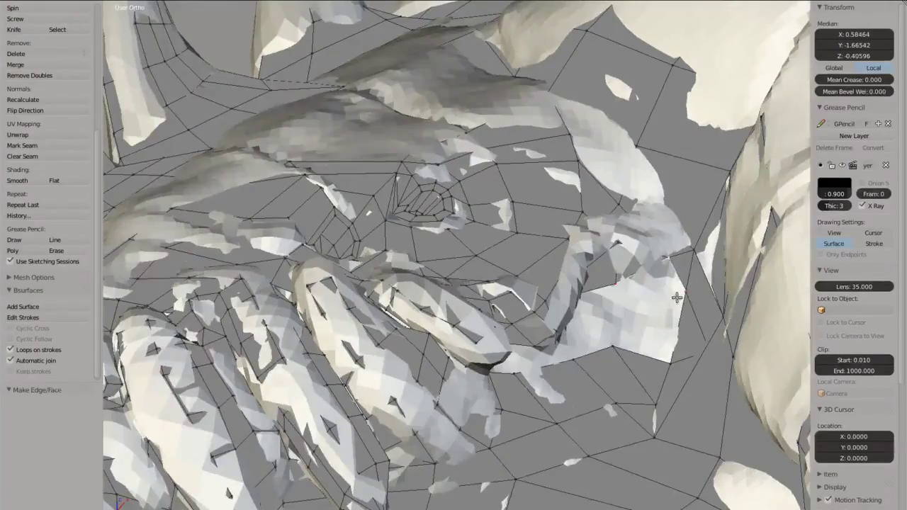
key("ctrl+z")
key("ctrl+z")
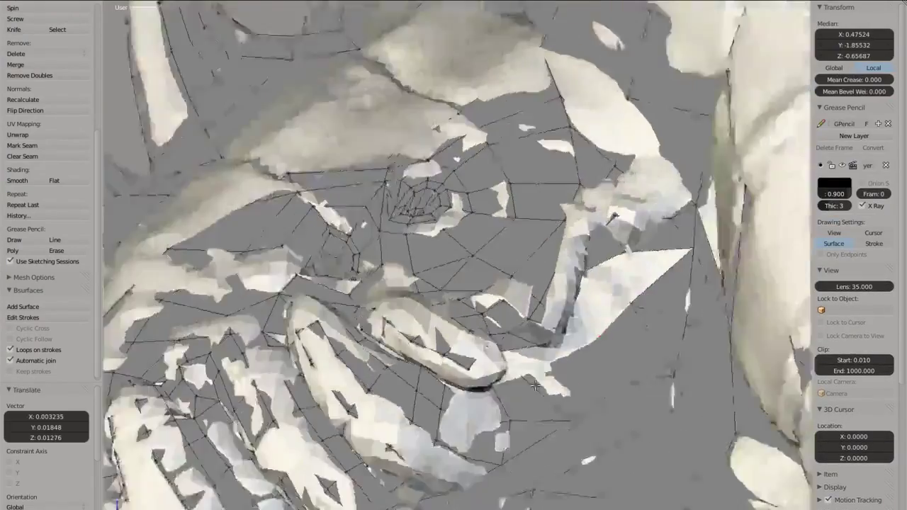
key("ctrl+z")
key("ctrl+z")
key("ctrl+z")
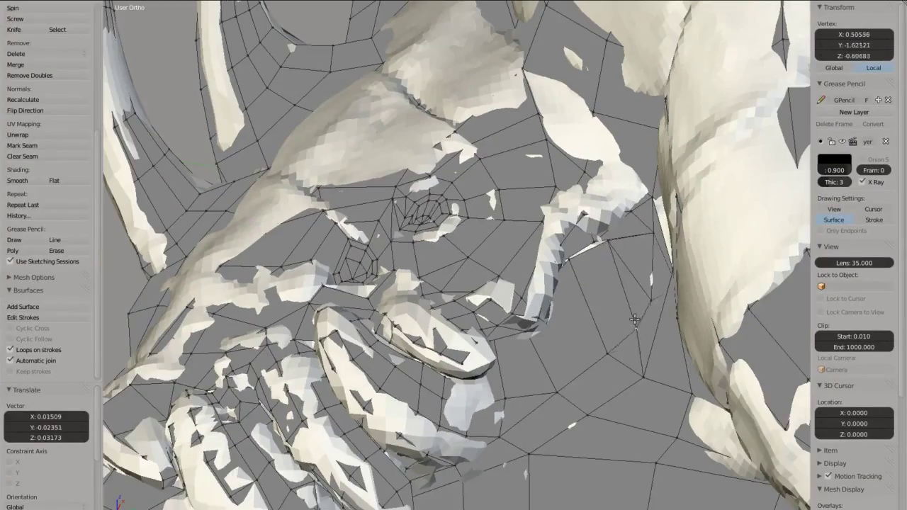
key("ctrl+z")
key("ctrl+z")
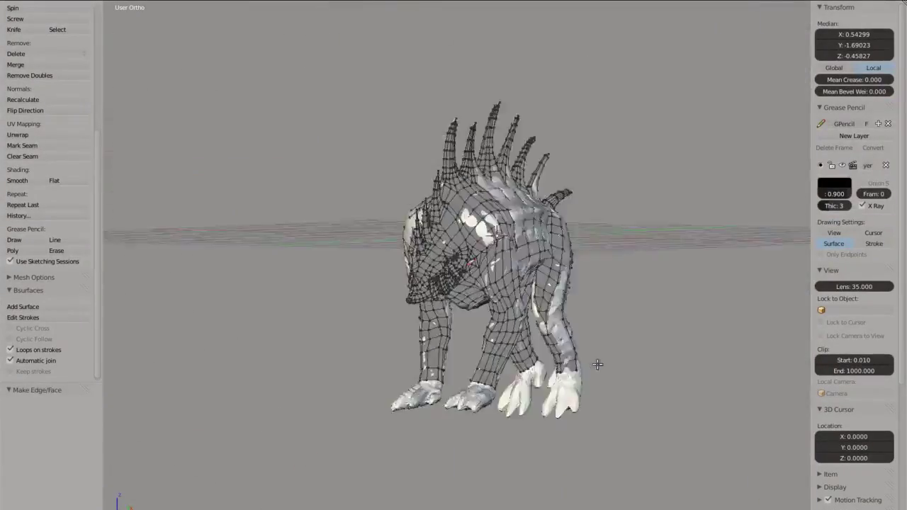
key("ctrl+z")
Undo two more vertex edits and view the whole creature's spiked back from behind
key("ctrl+z")
key("ctrl+z")
key("ctrl+z")
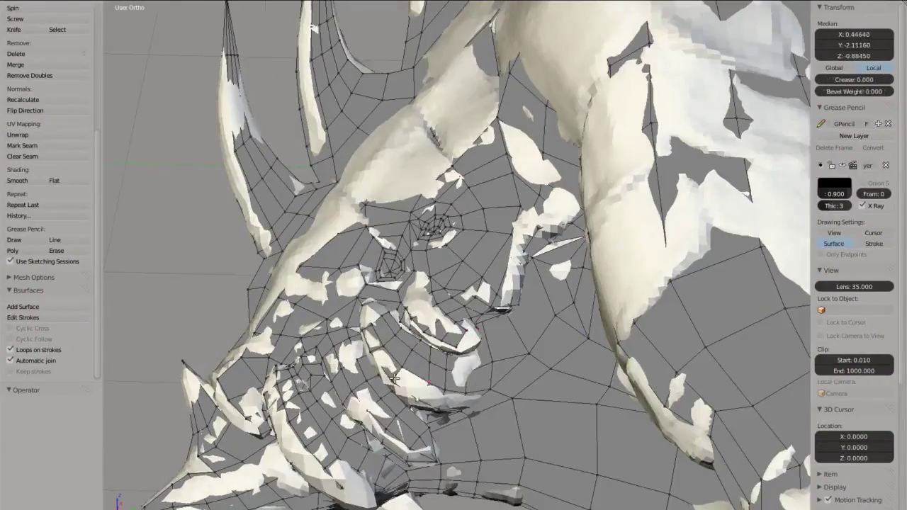
key("ctrl+z")
key("ctrl+z")
key("ctrl+z")
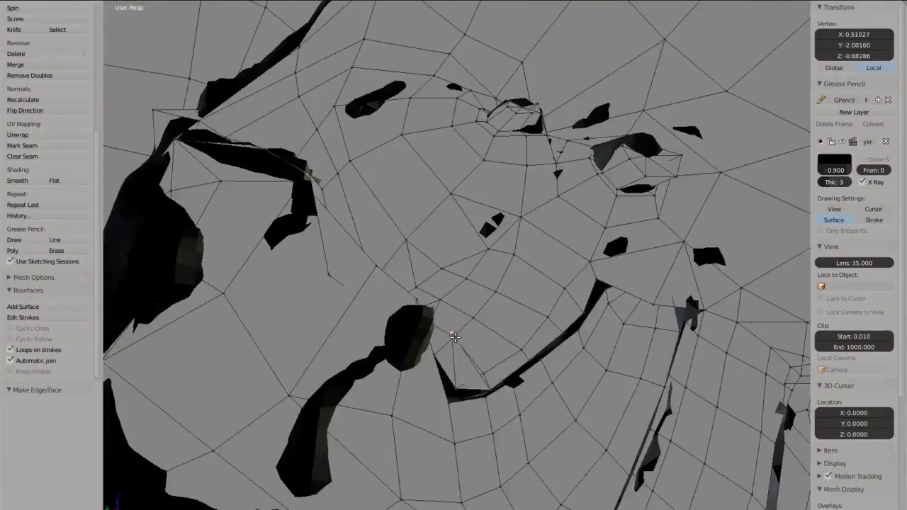
key("ctrl+z")
key("ctrl+z")
key("ctrl+z")
key("ctrl+z")
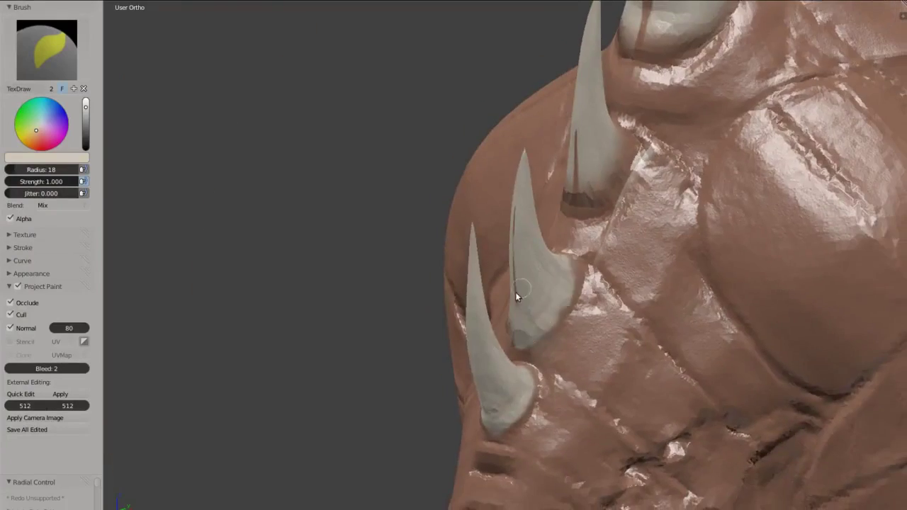
mouse_move(515, 292)
middle_mouse_down()
mouse_move(702, 227)
mouse_move(628, 320)
mouse_move(563, 194)
mouse_move(663, 152)
mouse_move(567, 184)
middle_mouse_up()
mouse_move(401, 214)
middle_mouse_down()
mouse_move(444, 297)
mouse_move(397, 235)
mouse_move(446, 300)
mouse_move(505, 106)
mouse_move(645, 448)
mouse_move(452, 271)
middle_mouse_up()
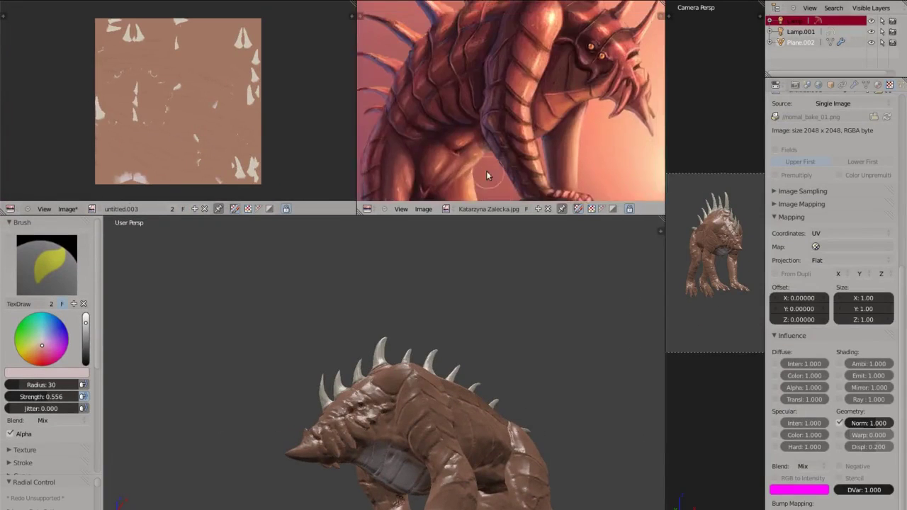
Inspect the snout, underside and rear legs from several angles, dismissing the Save As browser
middle_click_drag(507, 405, 427, 407)
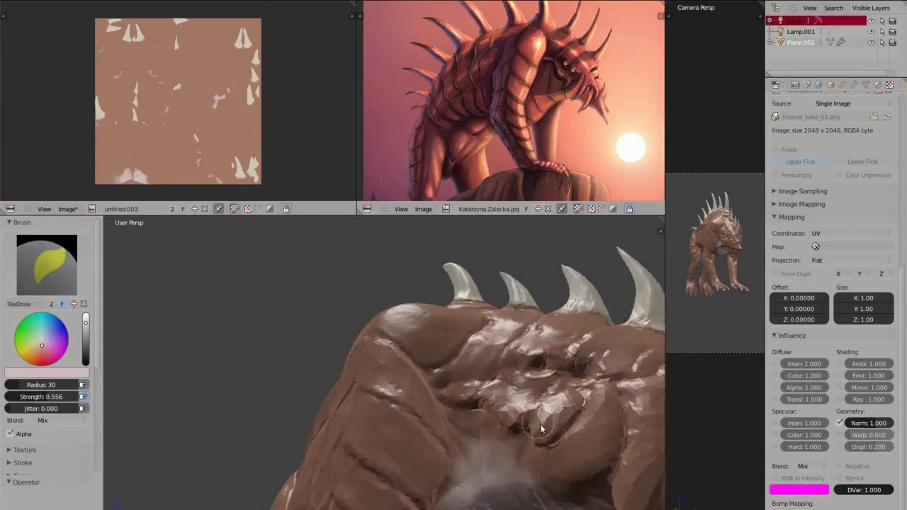
mouse_move(499, 301)
middle_mouse_down()
mouse_move(409, 348)
mouse_move(477, 383)
middle_mouse_up()
mouse_move(546, 379)
middle_mouse_down()
mouse_move(288, 345)
mouse_move(319, 418)
mouse_move(402, 351)
mouse_move(221, 438)
mouse_move(267, 300)
mouse_move(304, 284)
mouse_move(289, 395)
mouse_move(294, 378)
mouse_move(449, 356)
mouse_move(324, 359)
middle_mouse_up()
key("ctrl+shift+s")
key("Return")
mouse_move(425, 385)
middle_mouse_down()
mouse_move(421, 360)
mouse_move(356, 425)
mouse_move(330, 367)
mouse_move(458, 346)
mouse_move(404, 395)
mouse_move(327, 339)
mouse_move(478, 295)
mouse_move(413, 362)
mouse_move(398, 431)
mouse_move(319, 391)
middle_mouse_up()
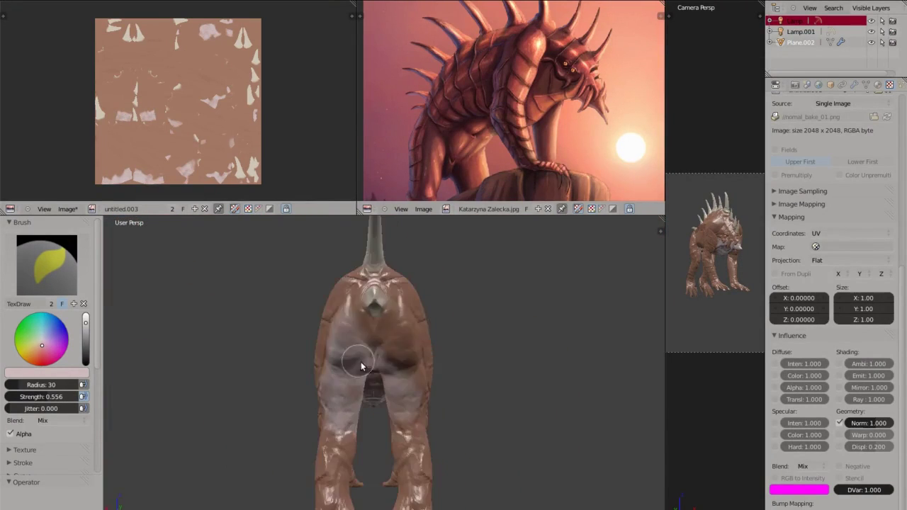
middle_click_drag(380, 326, 434, 424)
Set brush strength to 0.120 and shade the shoulders, back and legs darker brown
scroll(339, 305, "up", 2)
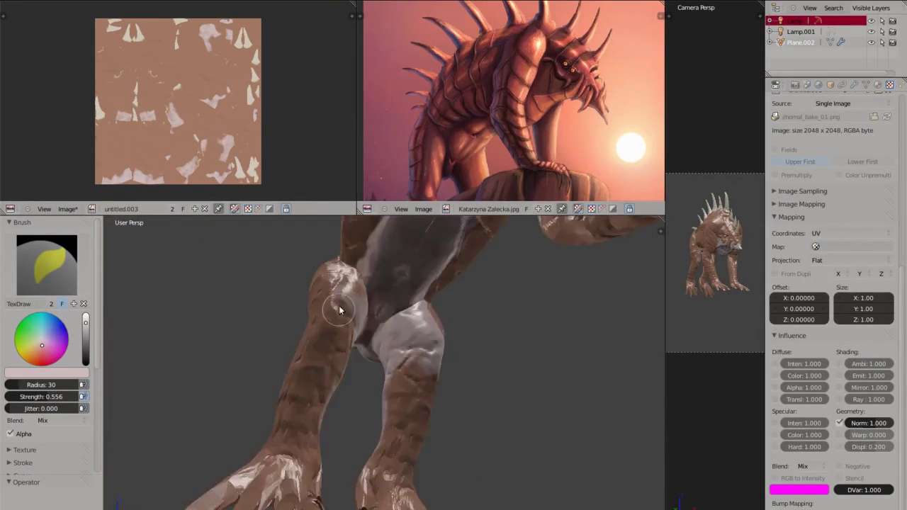
scroll(311, 328, "up", 3)
mouse_move(311, 328)
middle_mouse_down()
mouse_move(483, 386)
mouse_move(574, 361)
mouse_move(405, 314)
mouse_move(388, 352)
mouse_move(318, 339)
mouse_move(237, 412)
mouse_move(411, 370)
middle_mouse_up()
scroll(426, 397, "down", 5)
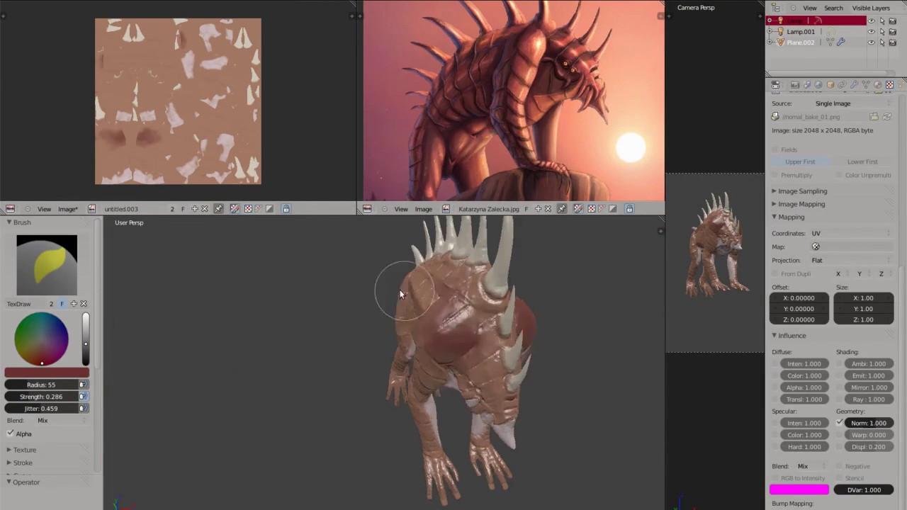
scroll(400, 289, "up", 5)
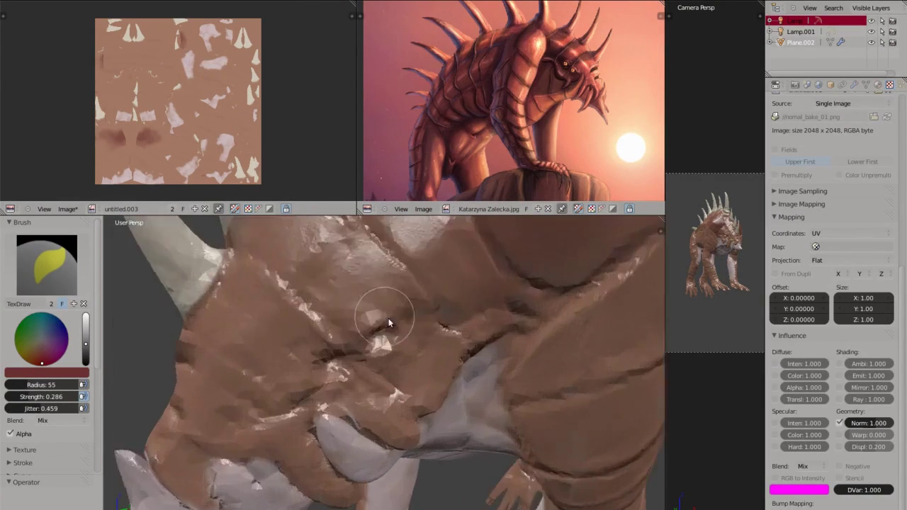
middle_click_drag(389, 318, 273, 394)
left_click_drag(17, 402, 43, 402)
mouse_move(268, 398)
middle_mouse_down()
mouse_move(512, 341)
mouse_move(457, 321)
middle_mouse_up()
middle_click_drag(410, 256, 435, 419)
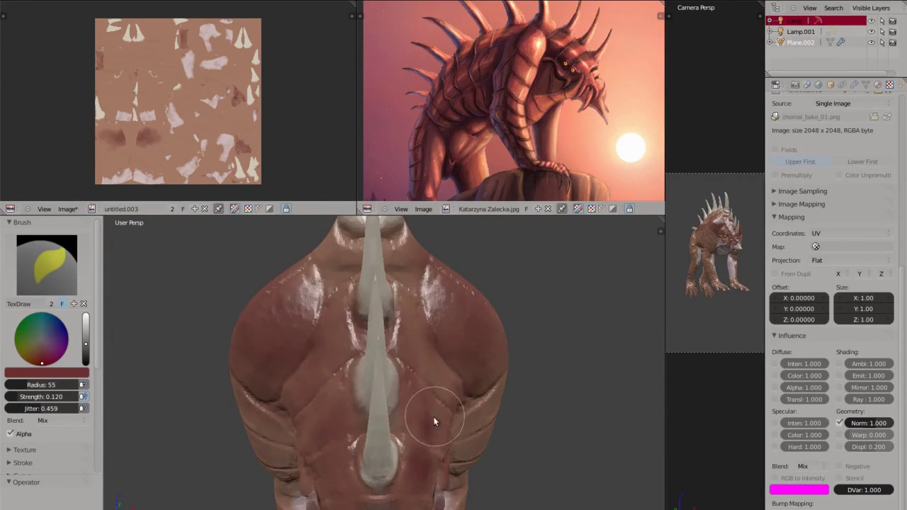
mouse_move(328, 447)
middle_mouse_down()
mouse_move(588, 365)
mouse_move(283, 340)
mouse_move(315, 372)
mouse_move(458, 326)
mouse_move(355, 340)
mouse_move(422, 412)
mouse_move(443, 294)
mouse_move(377, 345)
mouse_move(319, 369)
mouse_move(562, 336)
mouse_move(422, 326)
middle_mouse_up()
mouse_move(317, 309)
middle_mouse_down()
mouse_move(436, 391)
mouse_move(264, 346)
mouse_move(346, 464)
mouse_move(434, 383)
mouse_move(430, 462)
mouse_move(372, 361)
mouse_move(334, 355)
mouse_move(358, 333)
mouse_move(514, 436)
mouse_move(298, 338)
mouse_move(401, 426)
mouse_move(361, 331)
mouse_move(258, 345)
mouse_move(485, 304)
mouse_move(494, 345)
mouse_move(487, 323)
middle_mouse_up()
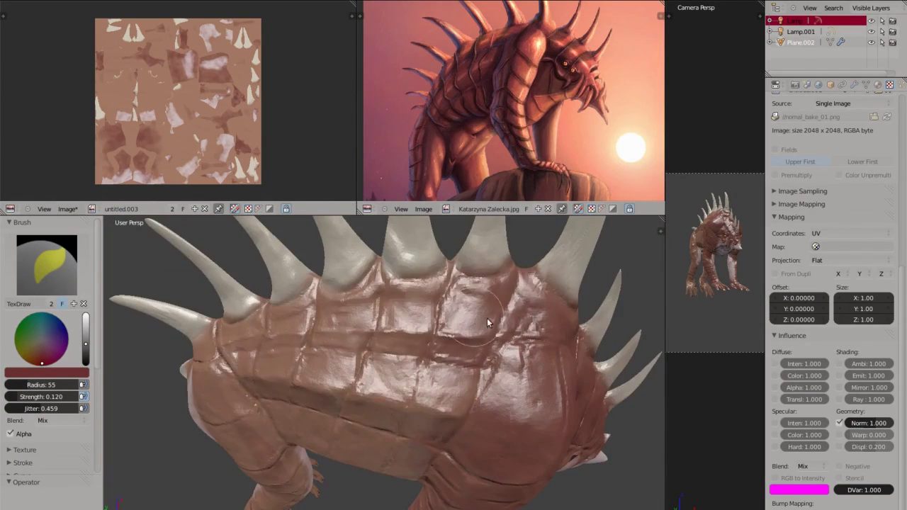
mouse_move(394, 385)
middle_mouse_down()
mouse_move(431, 289)
mouse_move(368, 376)
mouse_move(271, 313)
mouse_move(375, 371)
mouse_move(402, 400)
mouse_move(487, 329)
mouse_move(311, 409)
mouse_move(455, 426)
mouse_move(366, 370)
mouse_move(411, 312)
mouse_move(355, 290)
mouse_move(359, 366)
mouse_move(397, 340)
mouse_move(451, 277)
mouse_move(441, 352)
mouse_move(492, 399)
mouse_move(356, 284)
mouse_move(395, 427)
mouse_move(294, 312)
middle_mouse_up()
Shrink the brush radius and paint seams along the back and spikes
key("f")
left_click(253, 370)
scroll(253, 371, "up", 5)
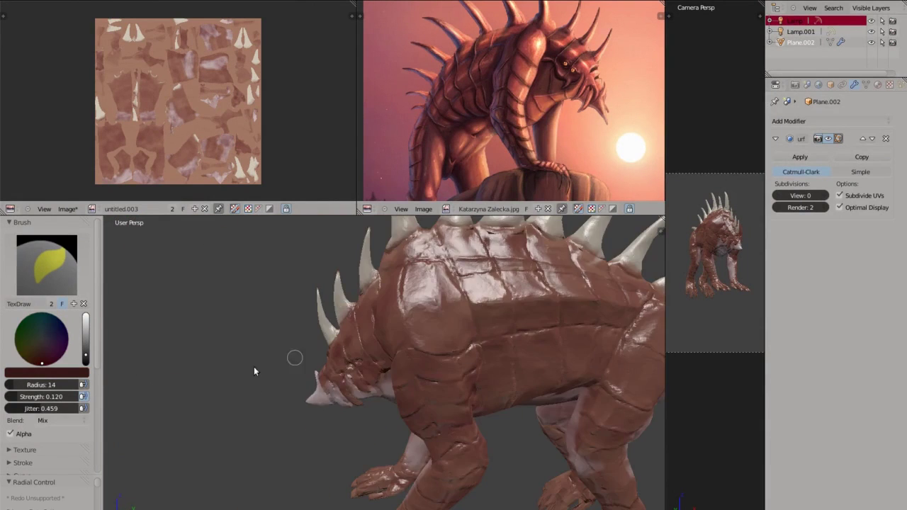
scroll(381, 324, "up", 2)
scroll(354, 350, "up", 1)
scroll(465, 325, "up", 2)
middle_click_drag(465, 325, 350, 311)
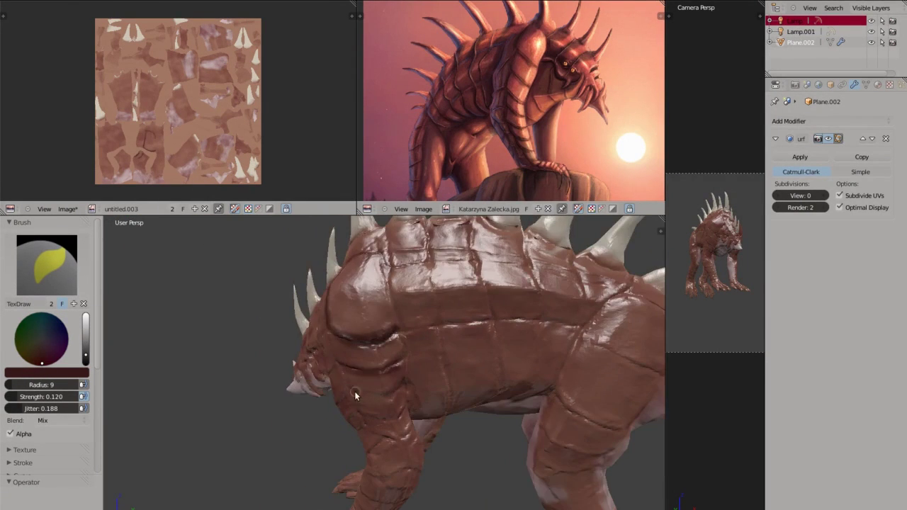
middle_click_drag(356, 395, 363, 380)
scroll(361, 420, "down", 4)
Paint the underside, feet and flanks with brush radius 5 and strength 0.248
key("shift+f")
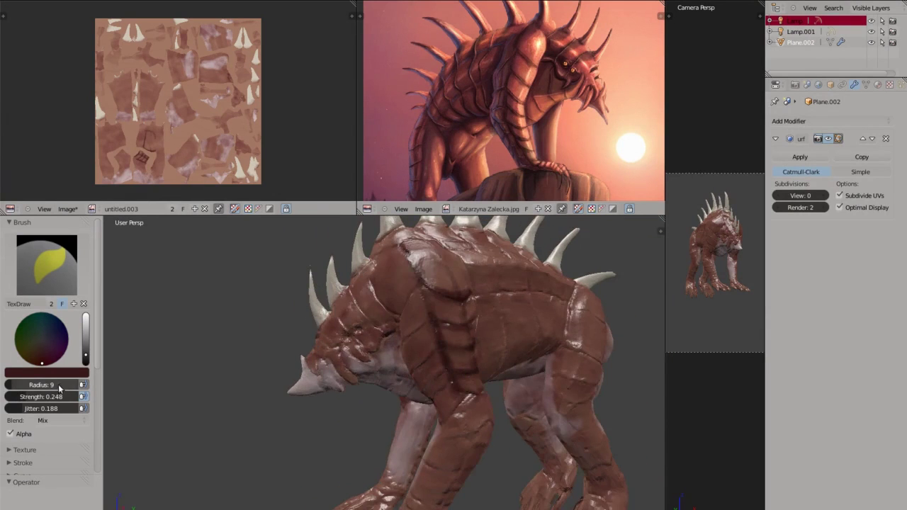
key("f")
middle_click_drag(396, 355, 423, 329)
mouse_move(453, 369)
middle_mouse_down()
mouse_move(508, 344)
mouse_move(355, 309)
mouse_move(400, 339)
mouse_move(440, 339)
mouse_move(406, 324)
middle_mouse_up()
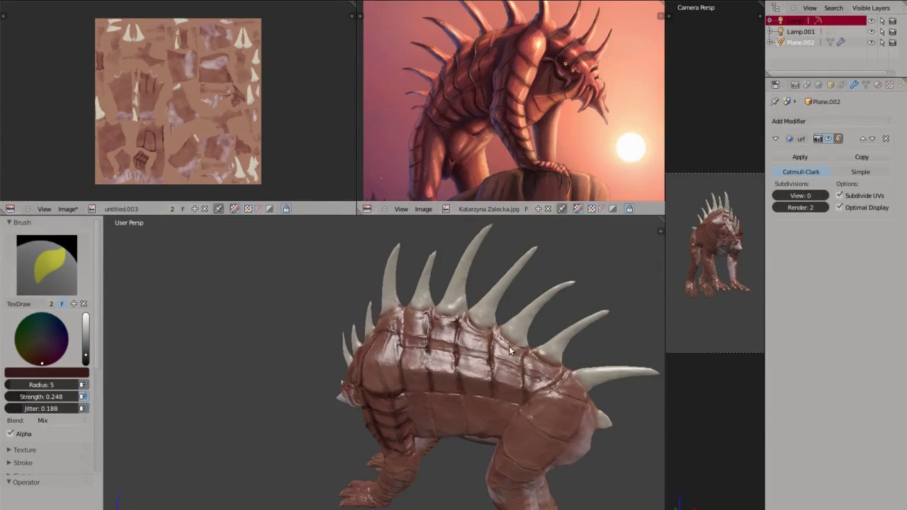
scroll(509, 350, "down", 3)
scroll(509, 350, "up", 5)
scroll(517, 347, "down", 3)
middle_click_drag(517, 347, 526, 346)
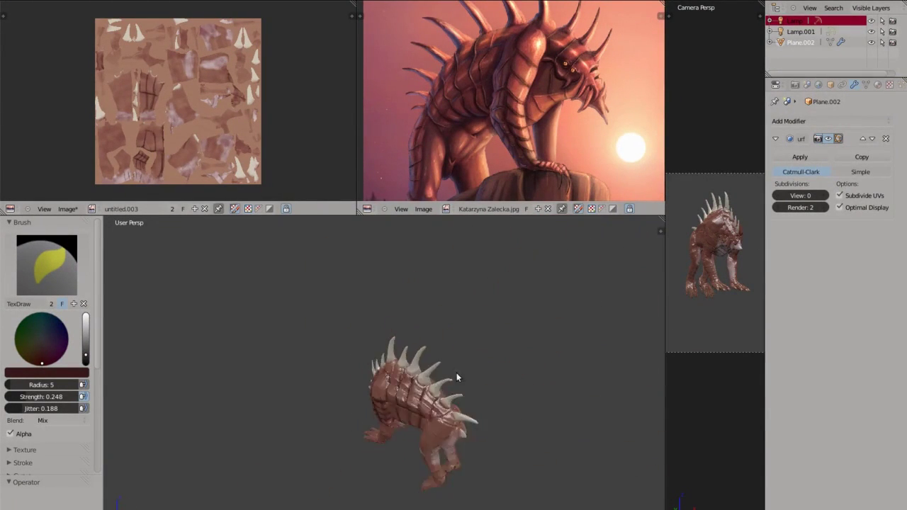
scroll(457, 378, "up", 5)
mouse_move(457, 378)
middle_mouse_down()
mouse_move(494, 375)
mouse_move(433, 420)
mouse_move(282, 352)
mouse_move(419, 396)
middle_mouse_up()
scroll(494, 375, "down", 2)
scroll(494, 375, "up", 3)
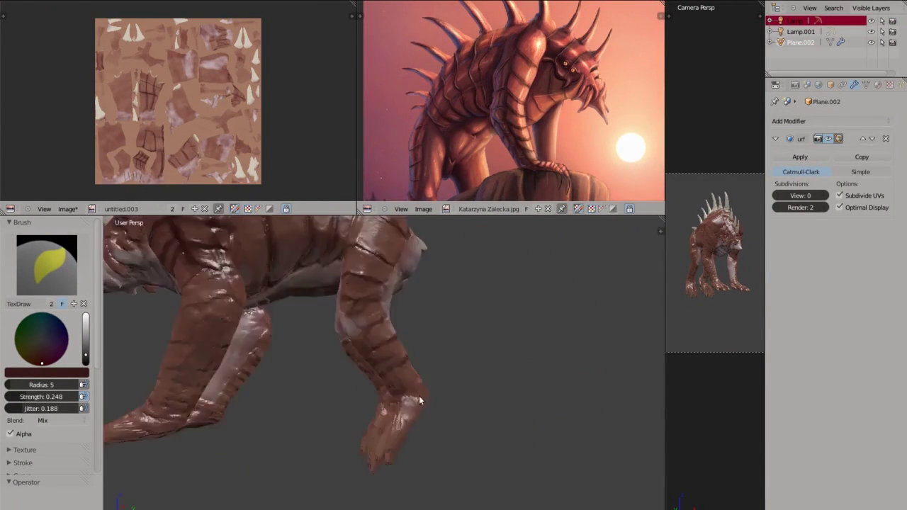
mouse_move(383, 337)
middle_mouse_down()
mouse_move(330, 331)
mouse_move(389, 280)
mouse_move(303, 338)
mouse_move(269, 333)
mouse_move(397, 331)
middle_mouse_up()
scroll(457, 329, "down", 3)
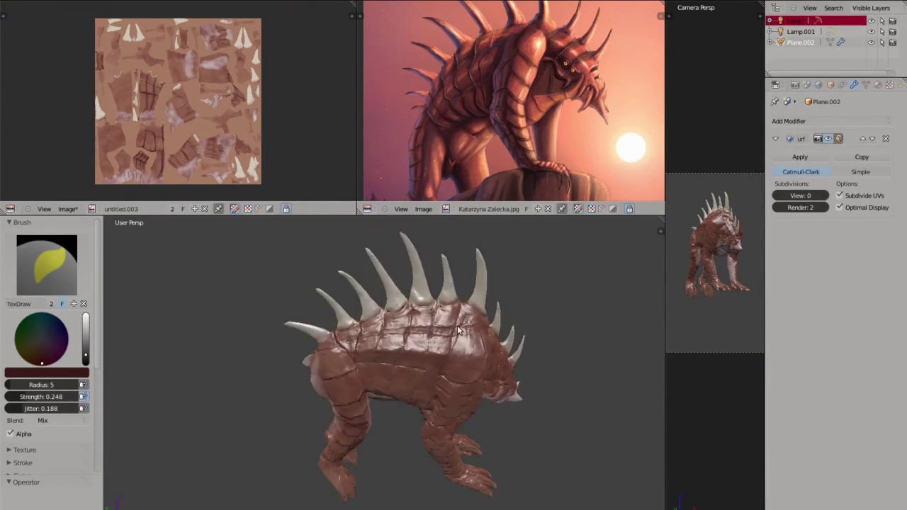
mouse_move(456, 358)
middle_mouse_down()
mouse_move(446, 374)
mouse_move(413, 373)
mouse_move(389, 388)
mouse_move(469, 338)
middle_mouse_up()
Set brush radius to 12 and band the legs with darker stripes front and rear
key("f")
left_click(432, 355)
mouse_move(406, 360)
middle_mouse_down()
mouse_move(399, 341)
mouse_move(369, 333)
middle_mouse_up()
scroll(337, 321, "down", 2)
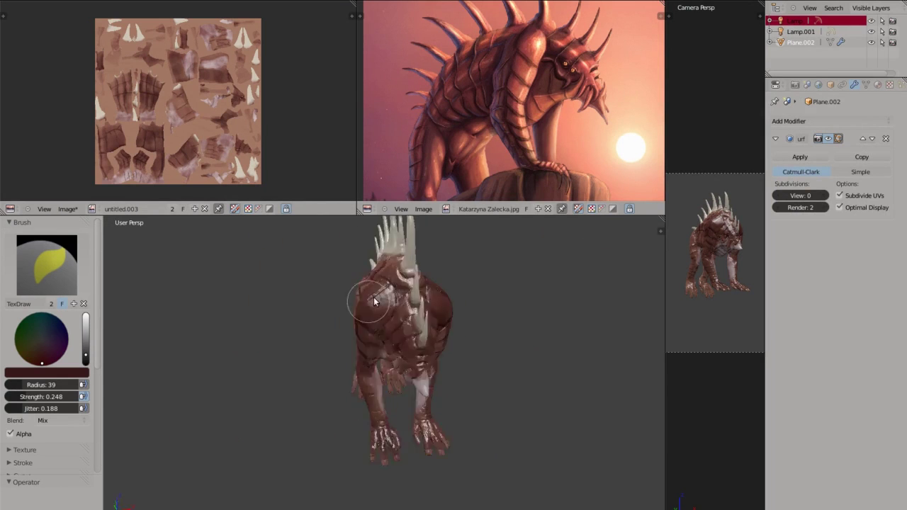
mouse_move(310, 403)
middle_mouse_down()
mouse_move(314, 480)
mouse_move(405, 318)
mouse_move(366, 328)
mouse_move(446, 324)
mouse_move(369, 381)
mouse_move(320, 340)
mouse_move(447, 312)
mouse_move(302, 385)
mouse_move(276, 311)
mouse_move(295, 276)
middle_mouse_up()
scroll(376, 347, "up", 5)
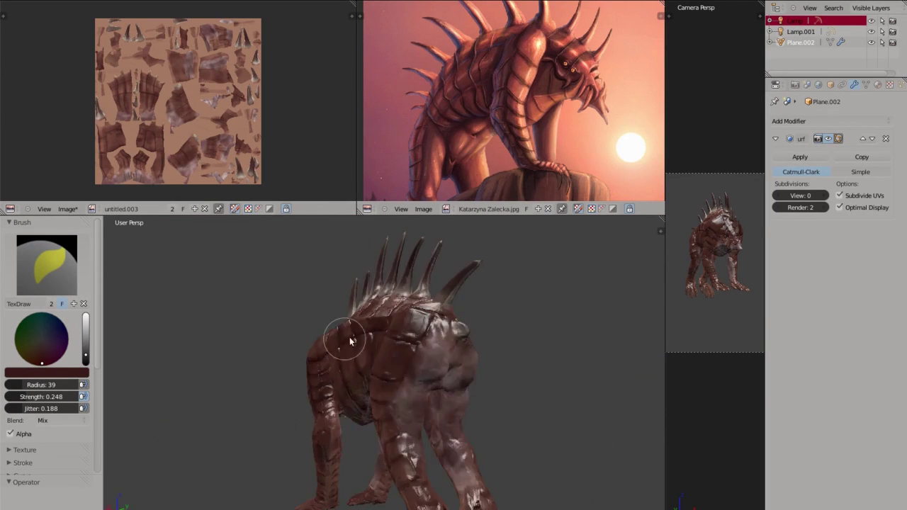
scroll(460, 340, "up", 3)
mouse_move(460, 340)
middle_mouse_down()
mouse_move(257, 456)
mouse_move(304, 480)
mouse_move(385, 446)
mouse_move(593, 476)
mouse_move(318, 345)
mouse_move(436, 361)
middle_mouse_up()
scroll(164, 308, "up", 2)
mouse_move(464, 423)
middle_mouse_down()
mouse_move(286, 300)
mouse_move(368, 407)
mouse_move(476, 268)
mouse_move(389, 365)
middle_mouse_up()
scroll(389, 365, "down", 3)
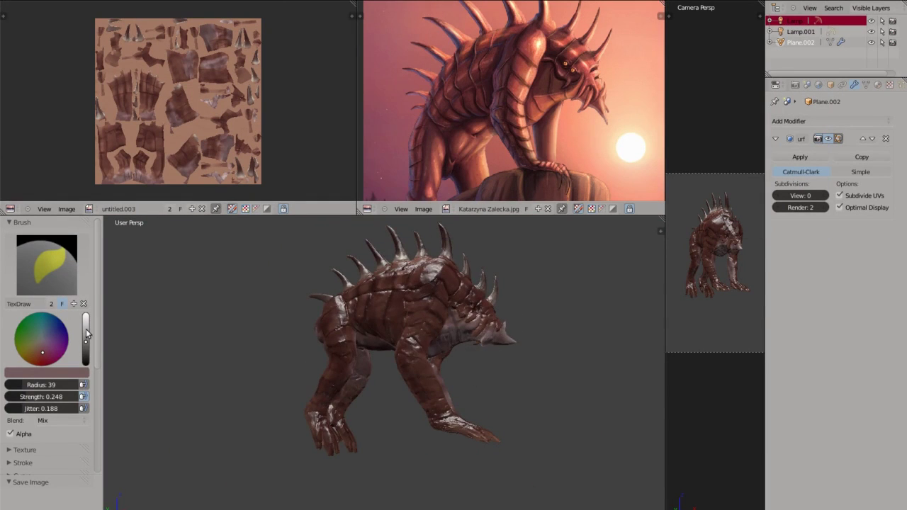
Darken the paint colour value and continue painting stripes on the legs
left_click_drag(87, 333, 86, 347)
scroll(454, 364, "up", 4)
mouse_move(505, 490)
middle_mouse_down()
mouse_move(340, 298)
mouse_move(336, 256)
mouse_move(383, 291)
mouse_move(352, 301)
mouse_move(476, 331)
middle_mouse_up()
scroll(353, 302, "down", 3)
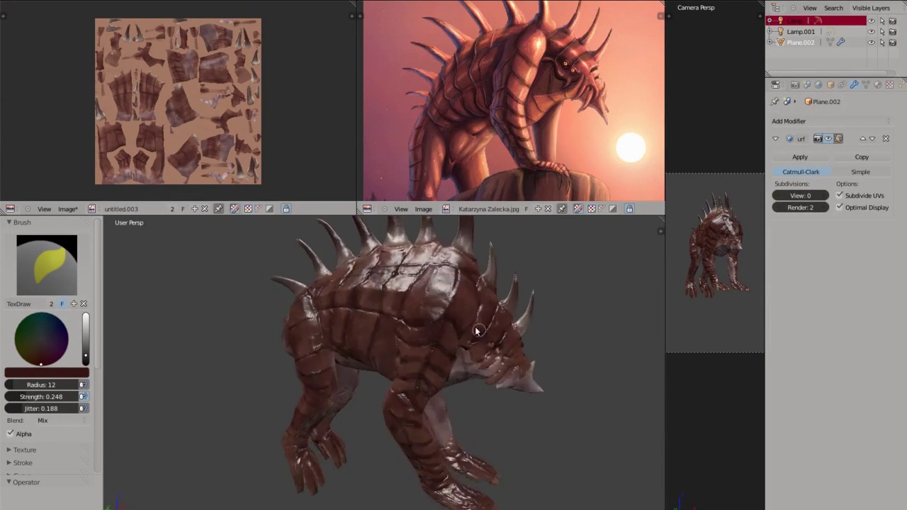
Show Material.002 settings with its preview sphere and bring the painted hands into frontal view
scroll(347, 277, "down", 2)
left_click(877, 85)
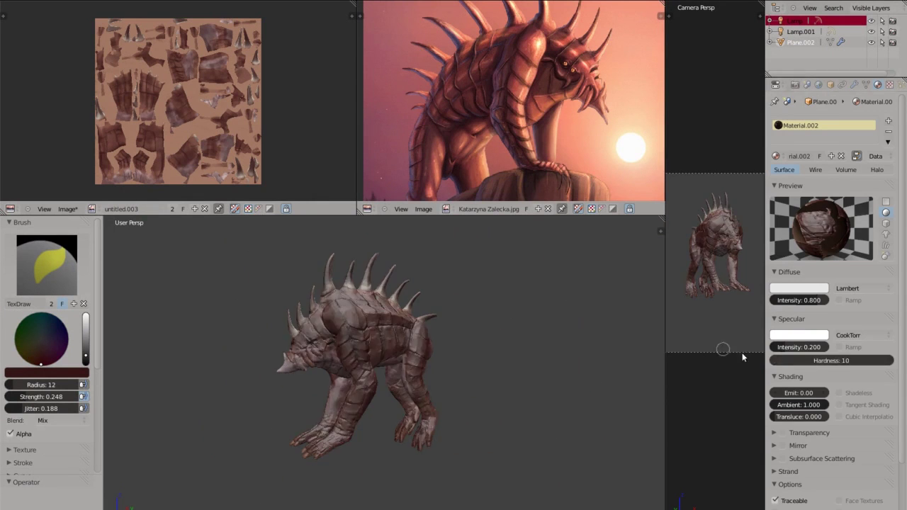
mouse_move(395, 401)
middle_mouse_down()
mouse_move(397, 436)
mouse_move(432, 453)
middle_mouse_up()
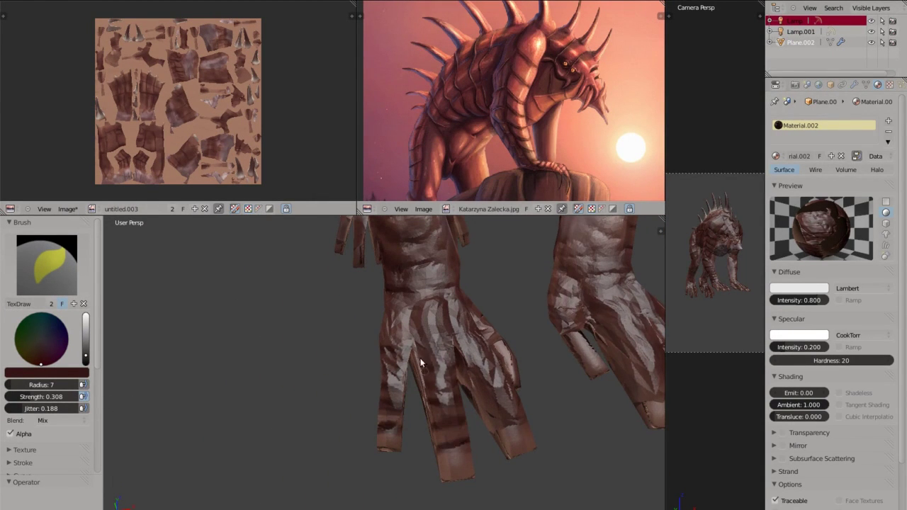
middle_click_drag(419, 360, 327, 420)
mouse_move(259, 435)
middle_mouse_down()
mouse_move(405, 389)
mouse_move(494, 316)
mouse_move(504, 257)
mouse_move(553, 354)
mouse_move(542, 338)
middle_mouse_up()
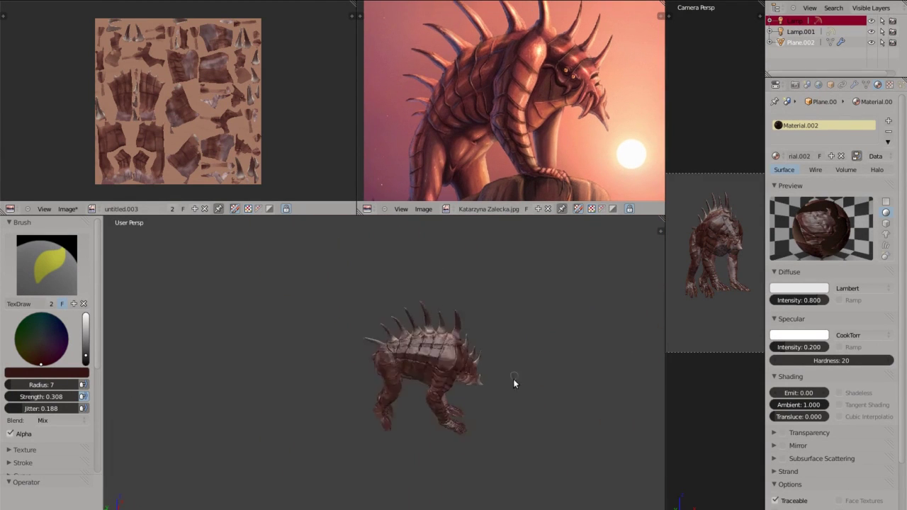